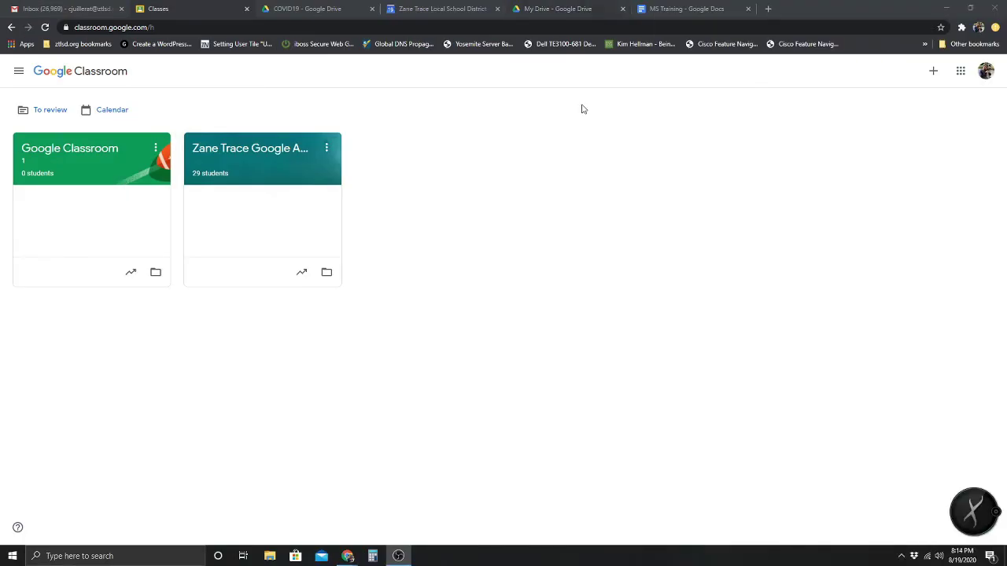
- Review the MS Training document, highlighting the Getting started with Google Classroom link and the question about posting links in Class Dojo
left_click(722, 7)
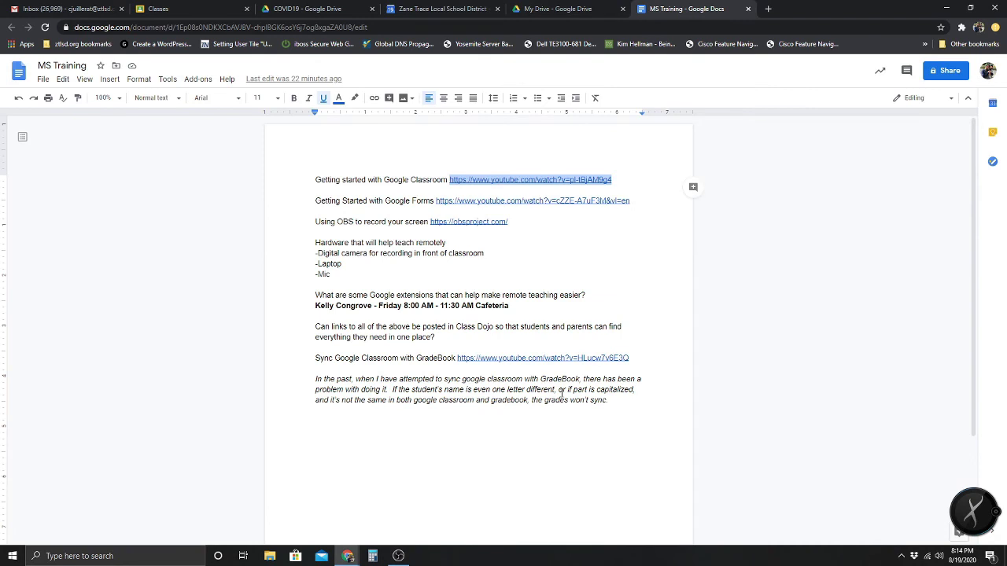
left_click(622, 267)
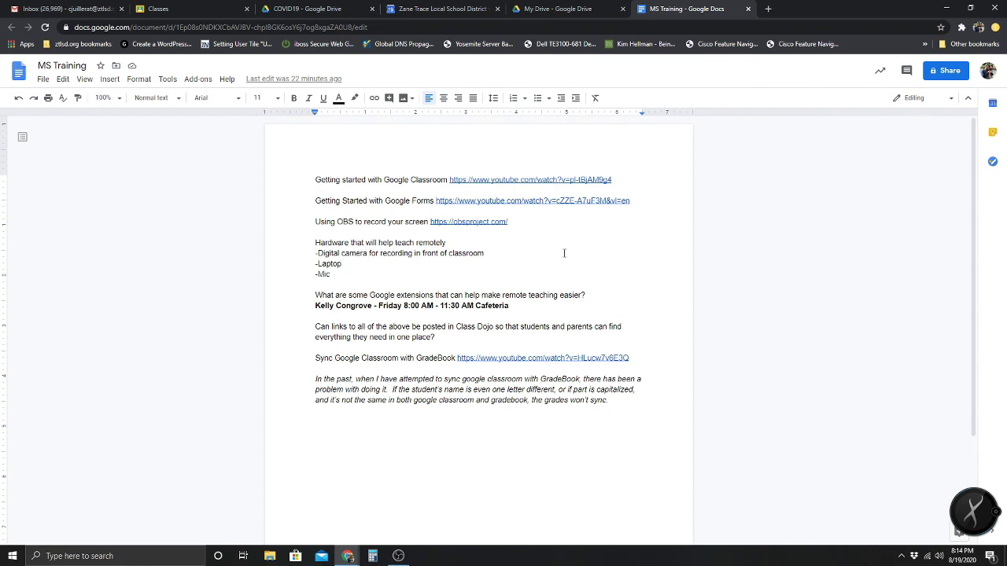
left_click_drag(612, 180, 449, 180)
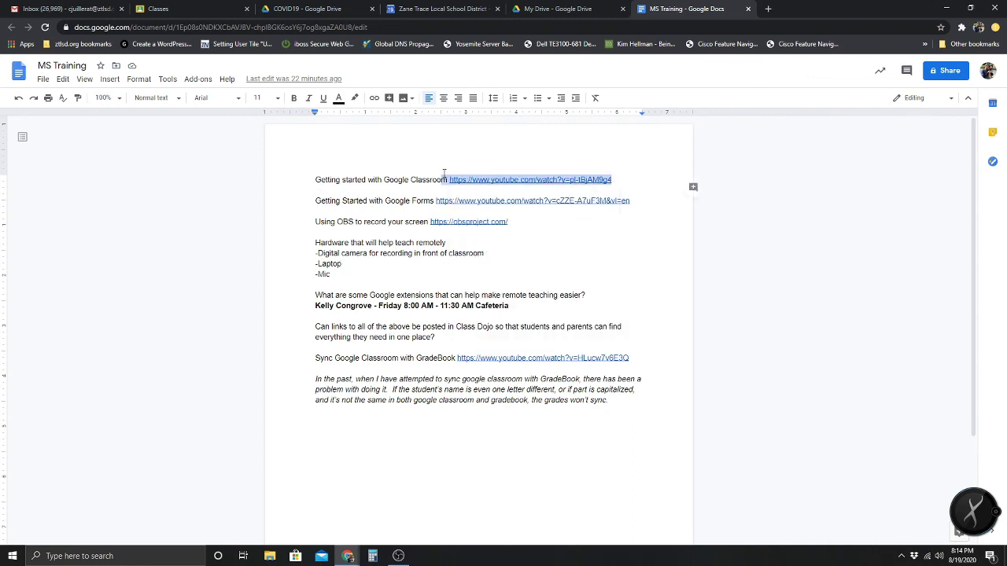
left_click(664, 264)
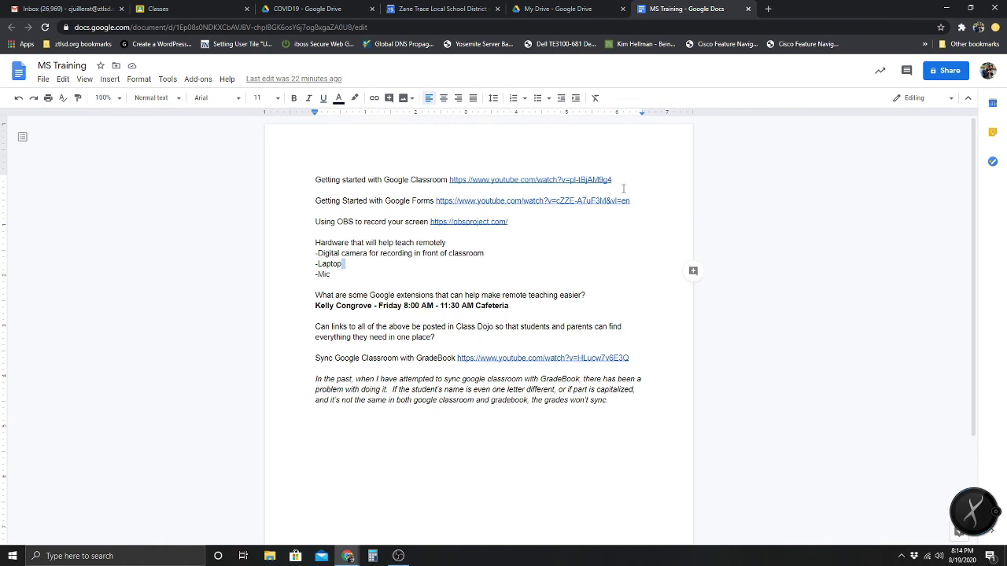
left_click_drag(615, 180, 453, 162)
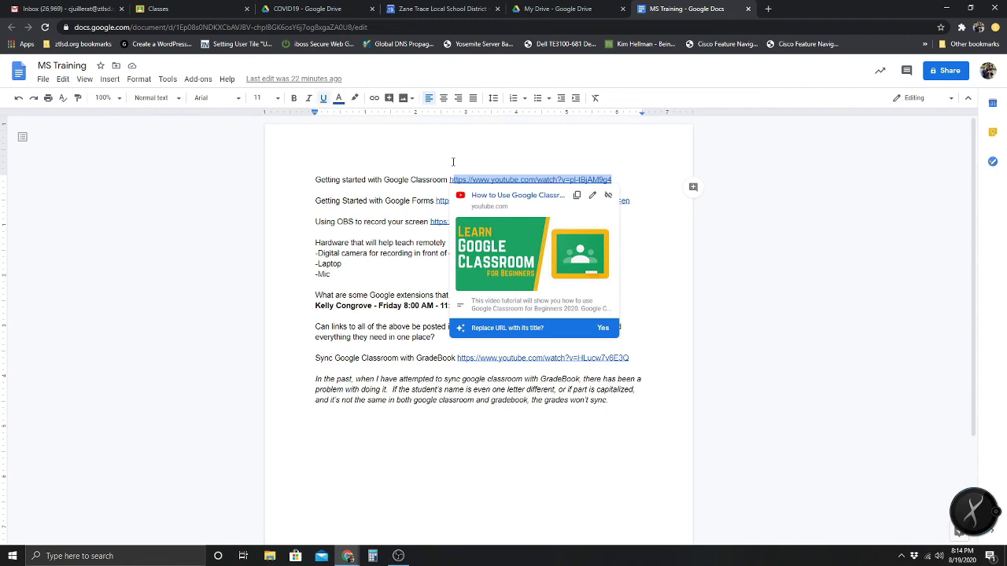
left_click(453, 162)
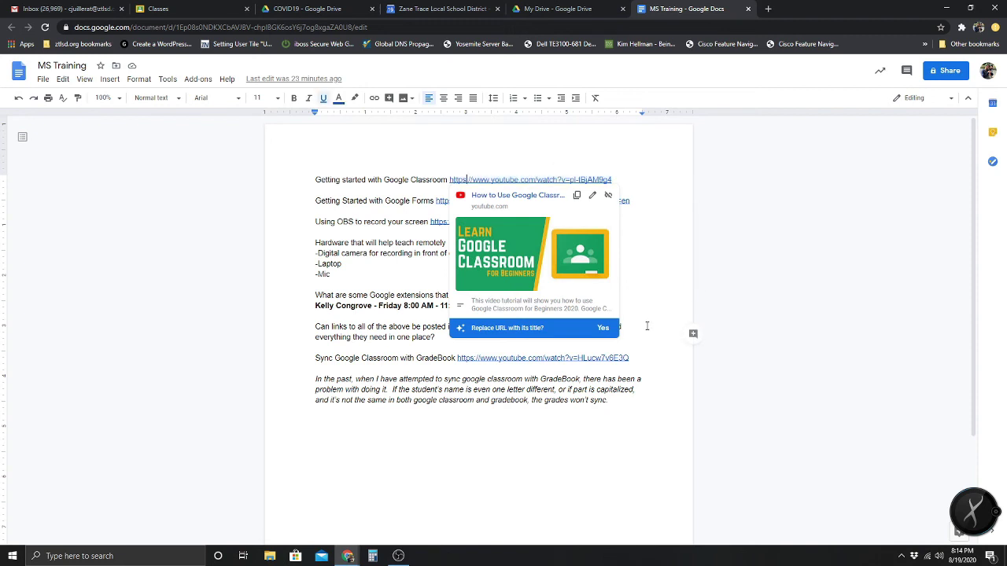
left_click_drag(693, 328, 317, 316)
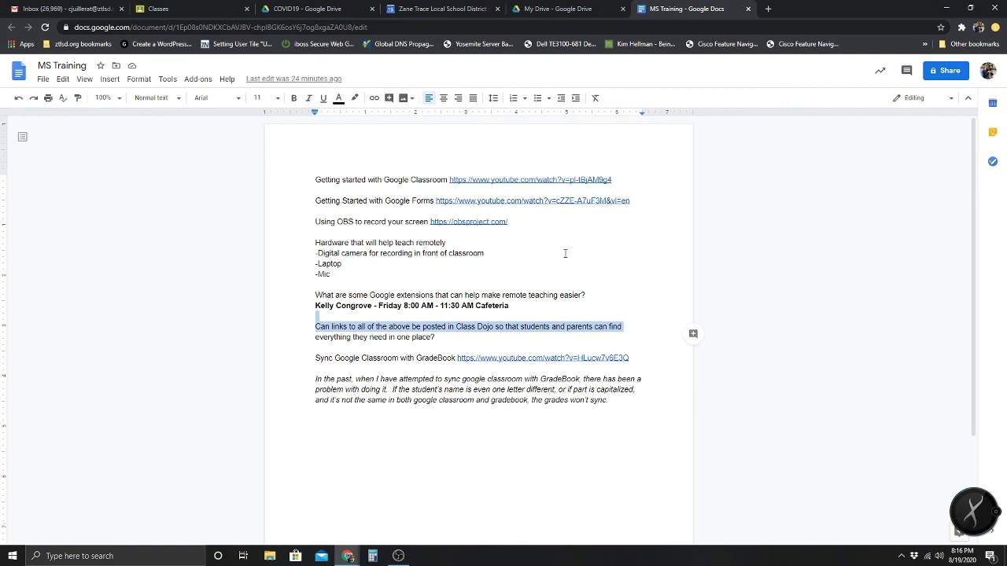
- Try to make a desktop shortcut from the Classroom classes page address, leaving the existing Classes.url file in place
left_click(196, 7)
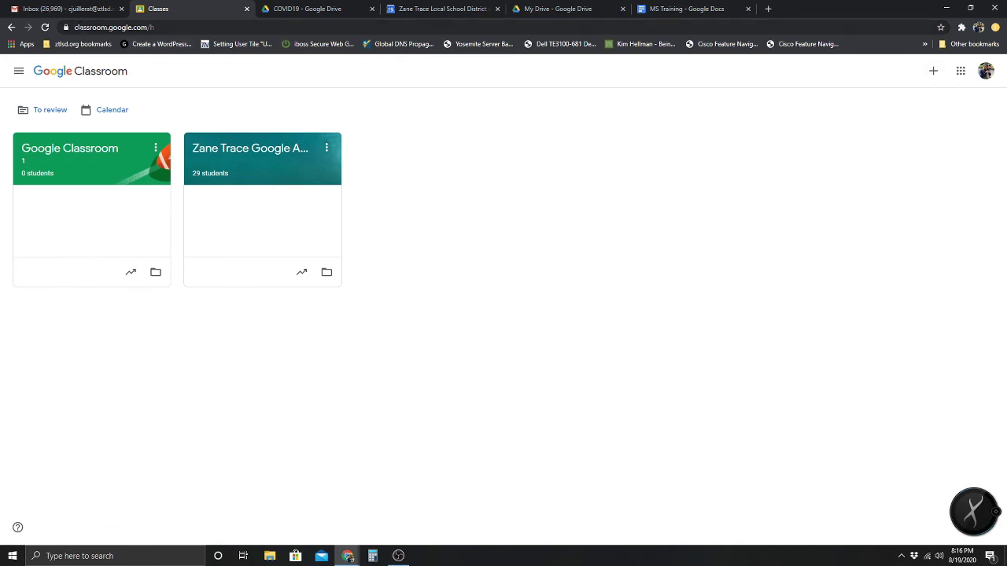
left_click(149, 29)
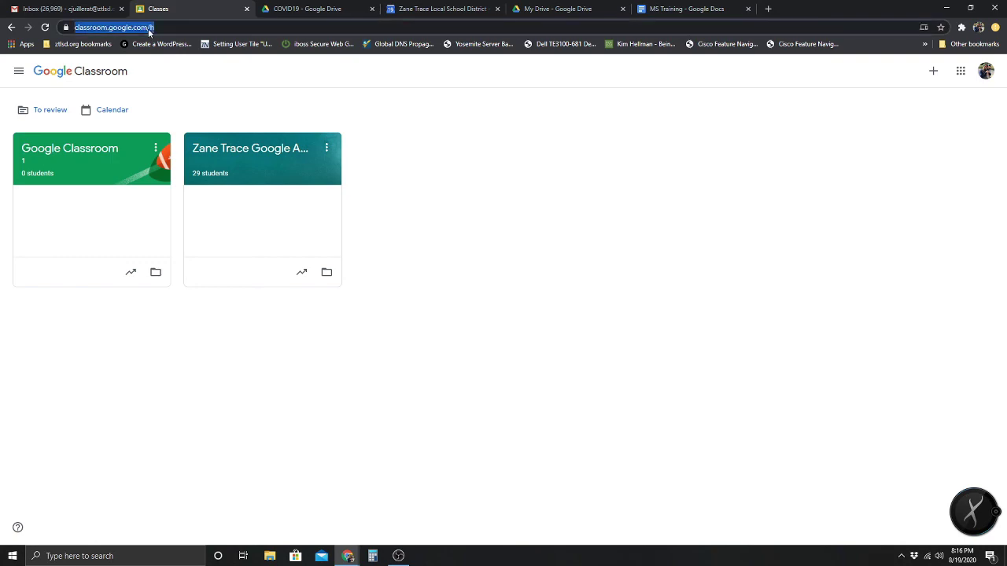
left_click(149, 28)
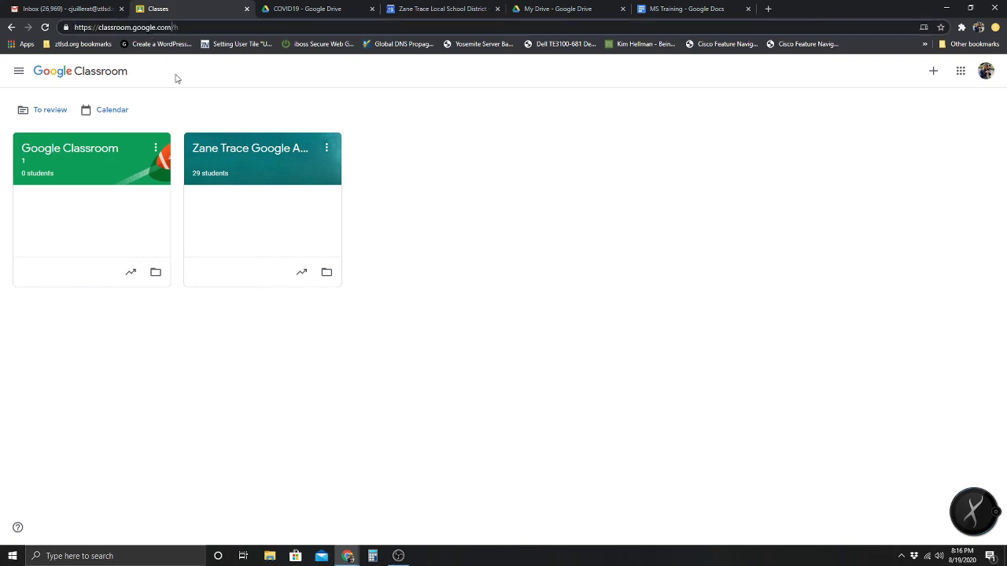
left_click(969, 8)
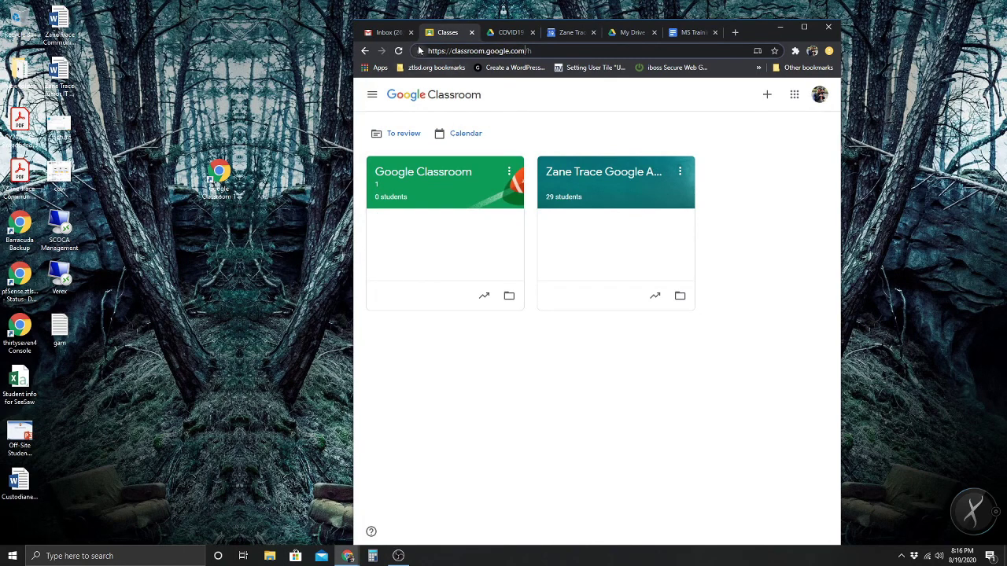
left_click_drag(299, 69, 228, 70)
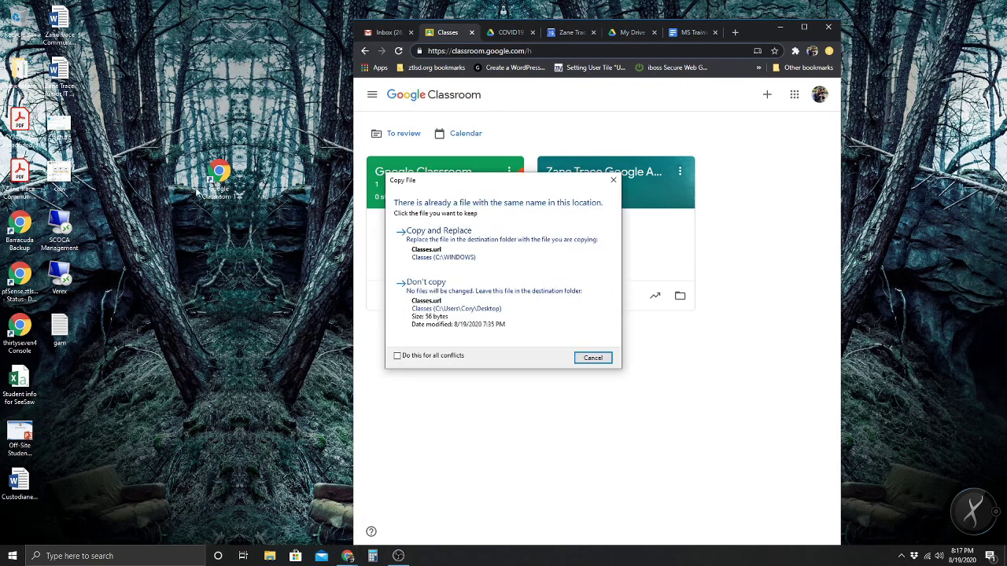
left_click(472, 307)
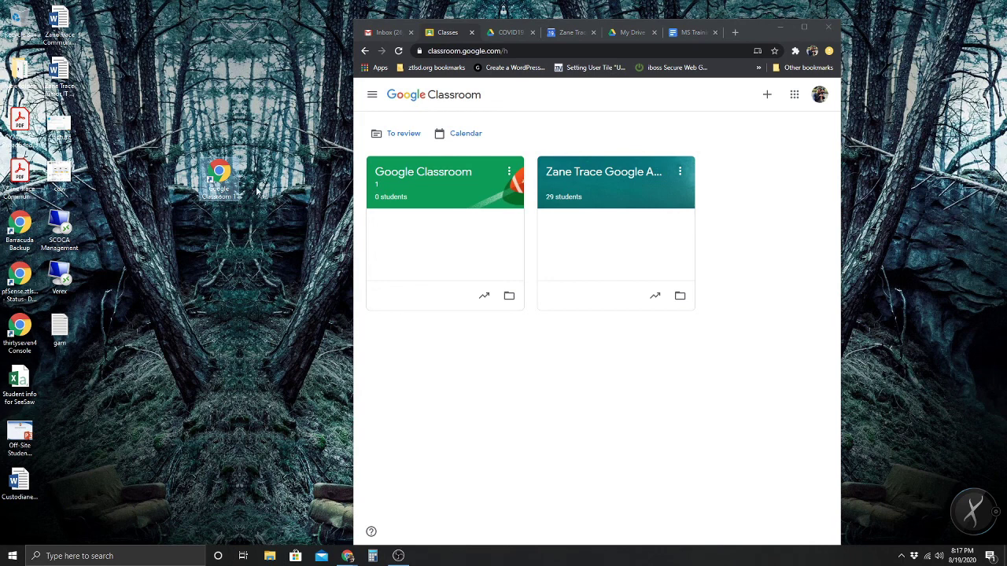
- Open the class from the Google Classroom 1 desktop shortcut and maximize the browser window
double_click(221, 178)
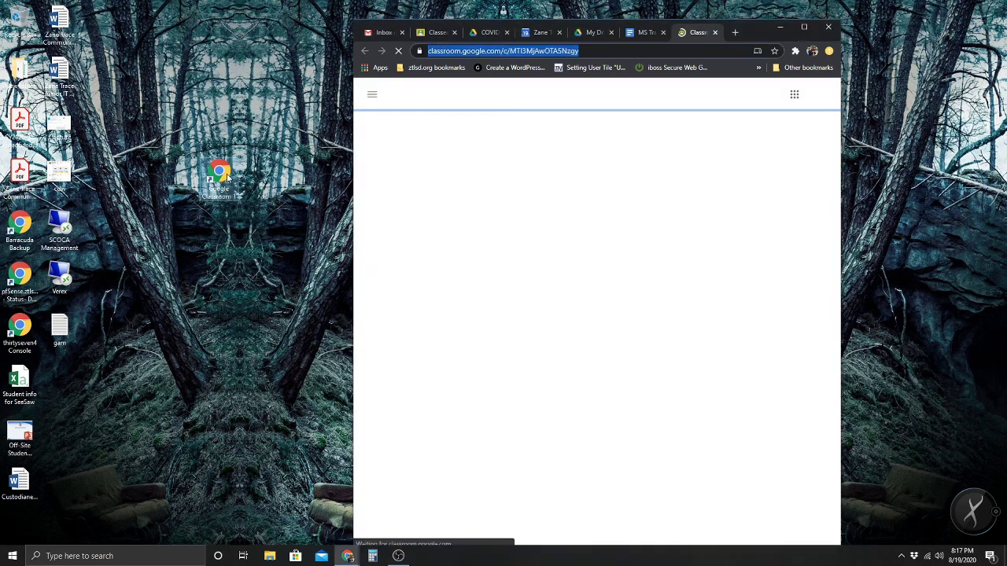
left_click(803, 26)
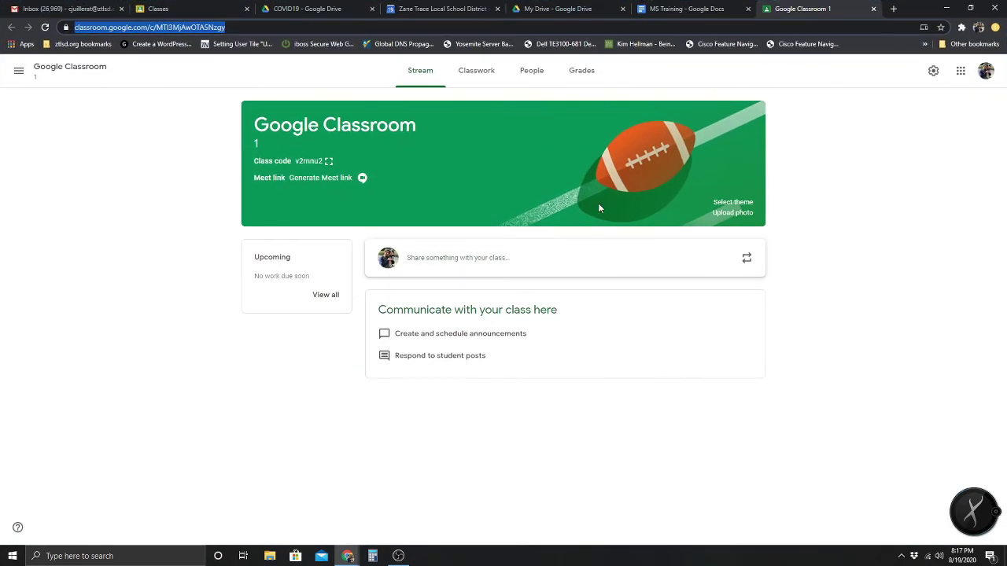
- Close the Classes, My Drive and Zane Trace browser pages, and highlight the class code in the Google Classroom class
left_click(228, 9)
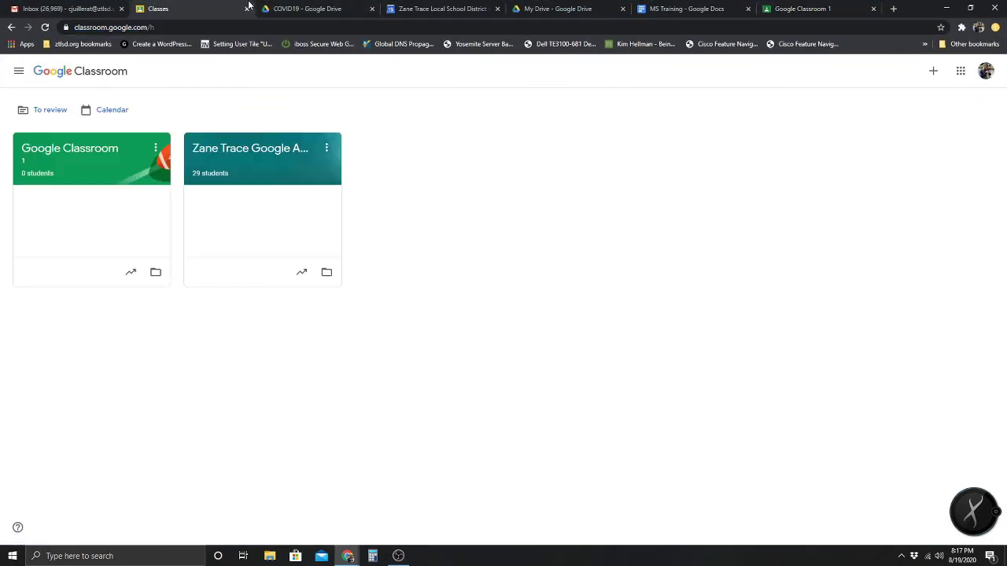
left_click(246, 9)
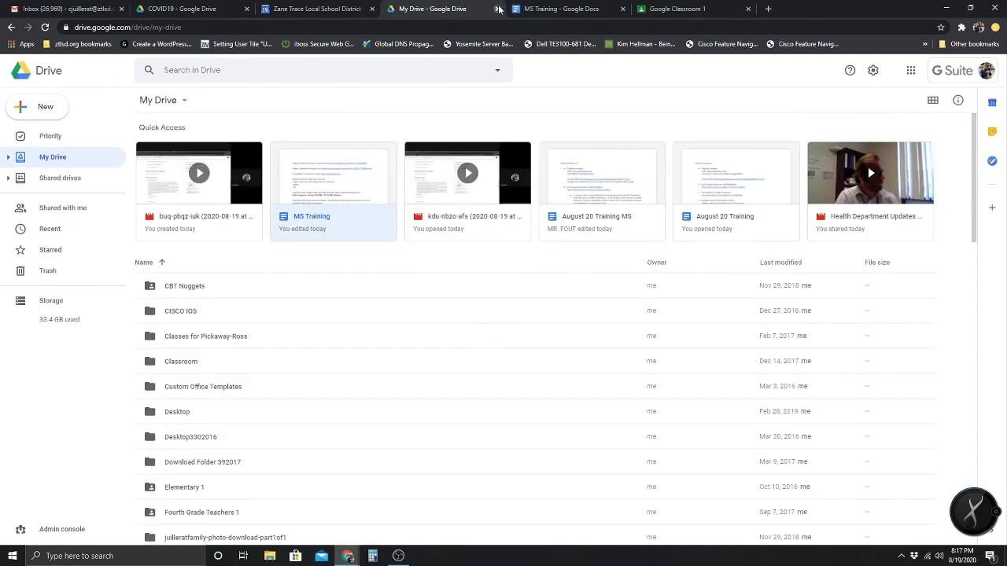
left_click(497, 8)
left_click(363, 9)
left_click(372, 8)
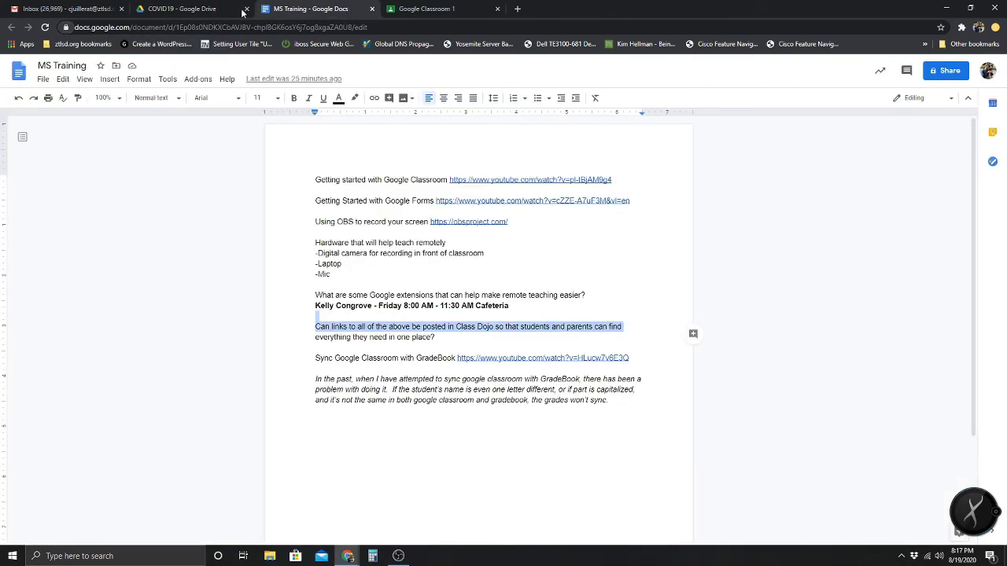
left_click(442, 9)
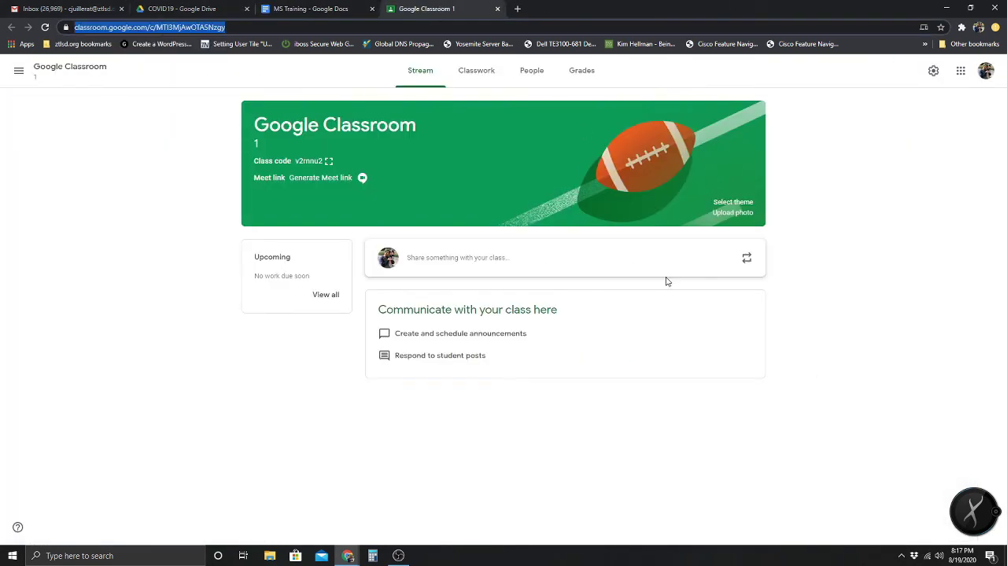
left_click_drag(296, 160, 322, 161)
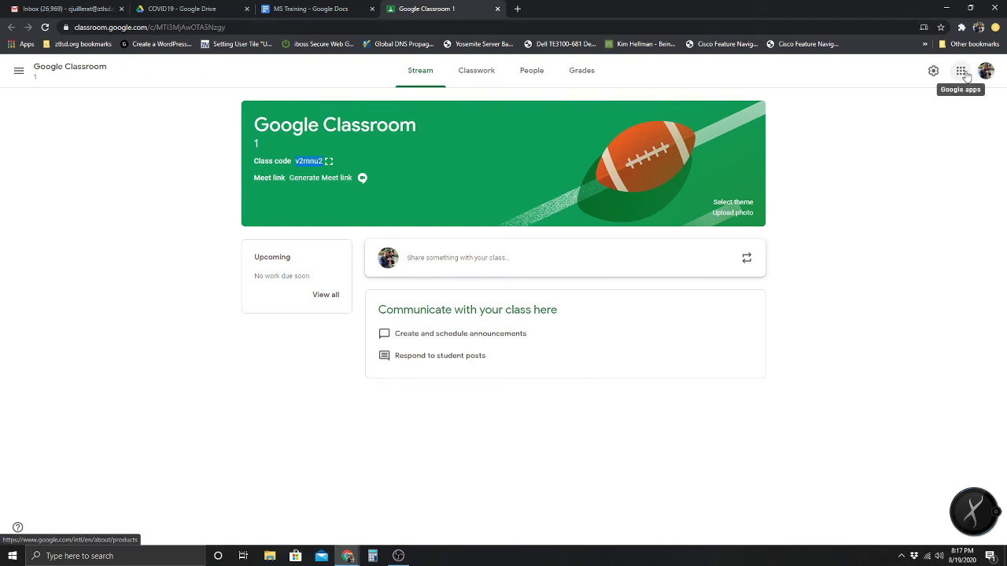
- Look through the list of Google apps on a new browser page
left_click(517, 8)
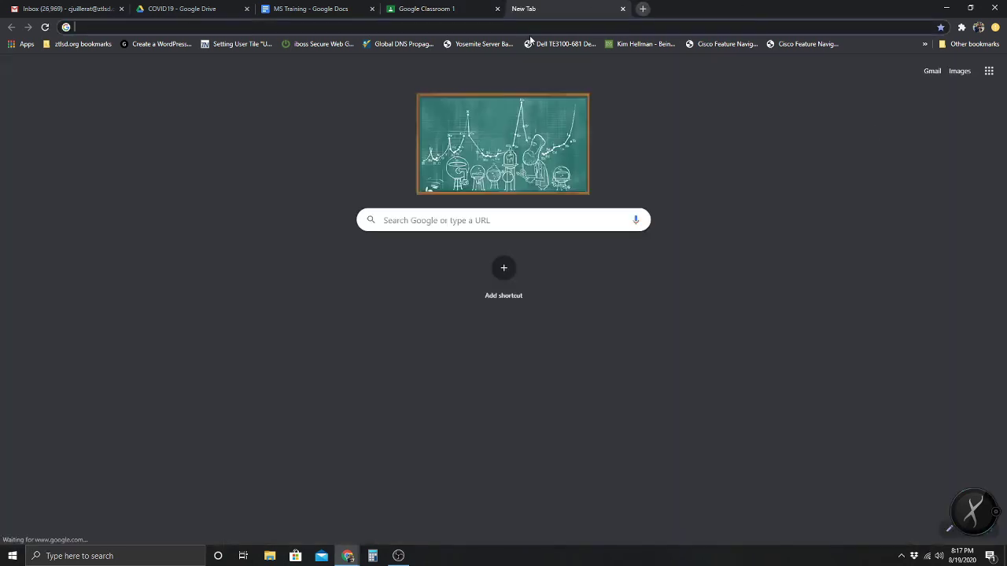
left_click(986, 72)
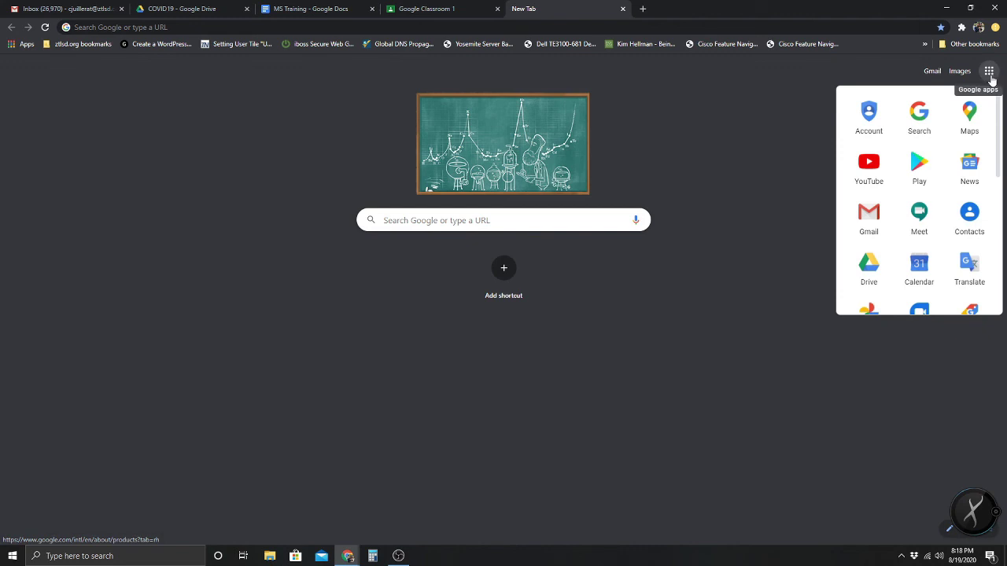
scroll(943, 232, "down", 2)
scroll(943, 233, "down", 5)
scroll(943, 233, "up", 6)
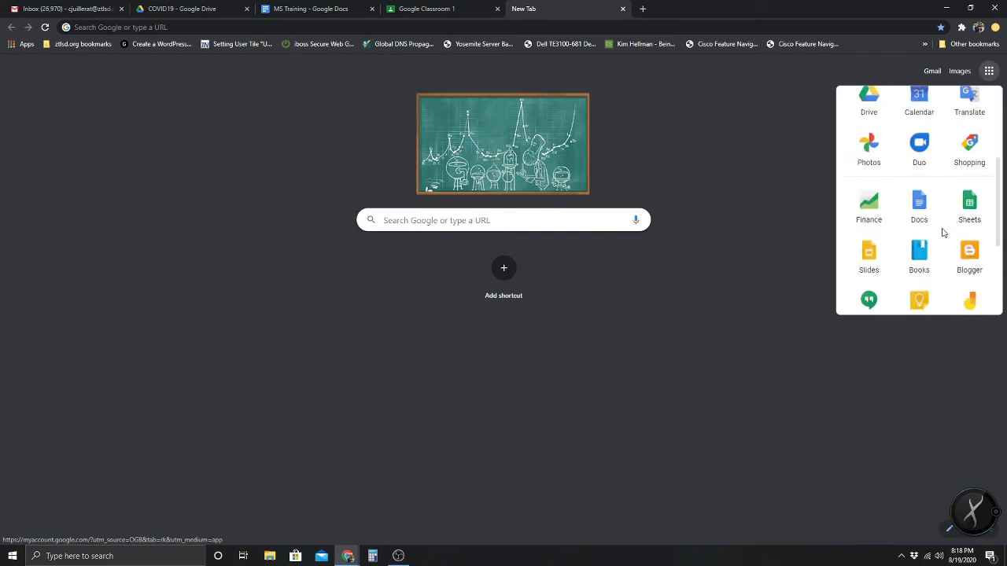
left_click(803, 222)
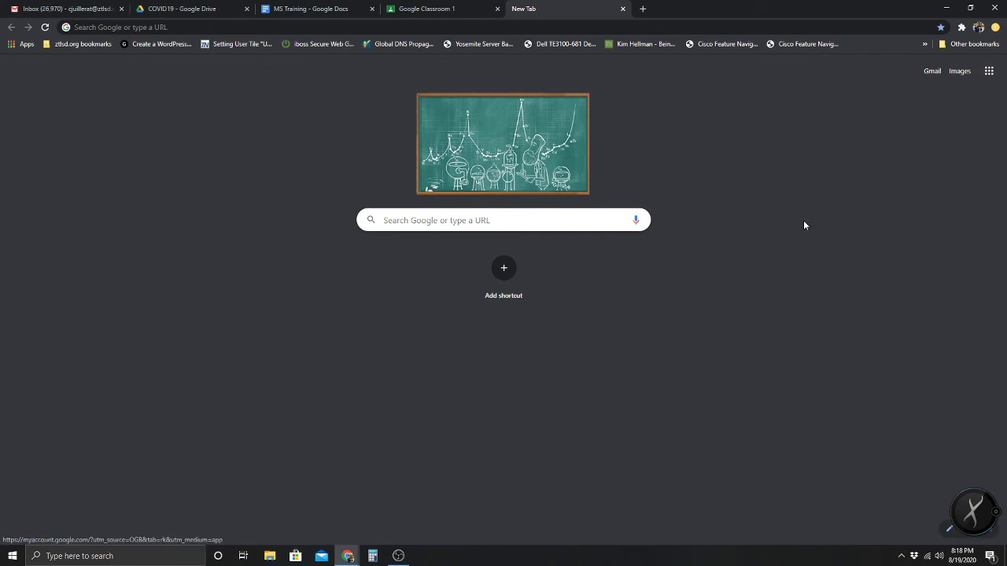
- Open Gmail and launch Classroom from its list of Google apps
left_click(929, 75)
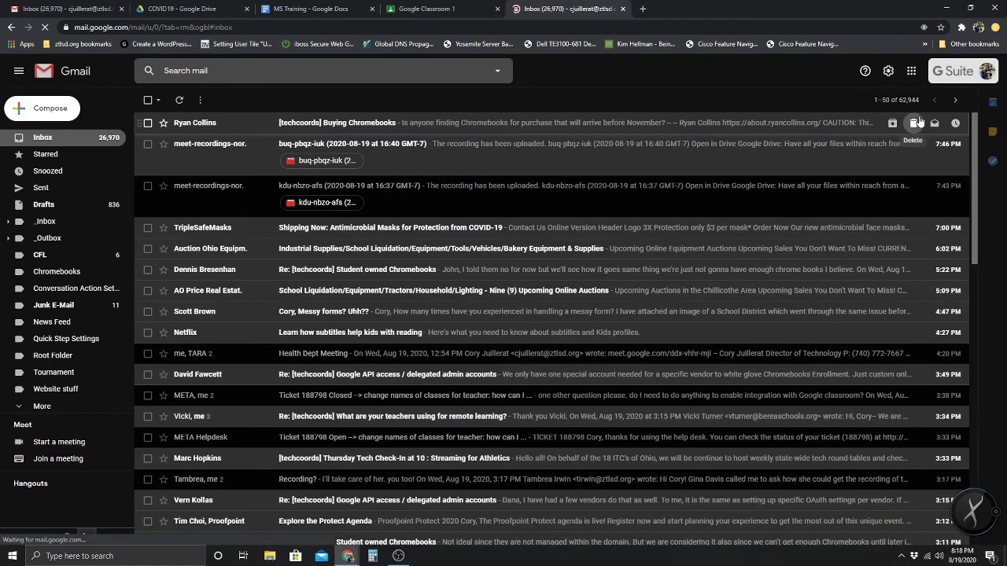
left_click(911, 71)
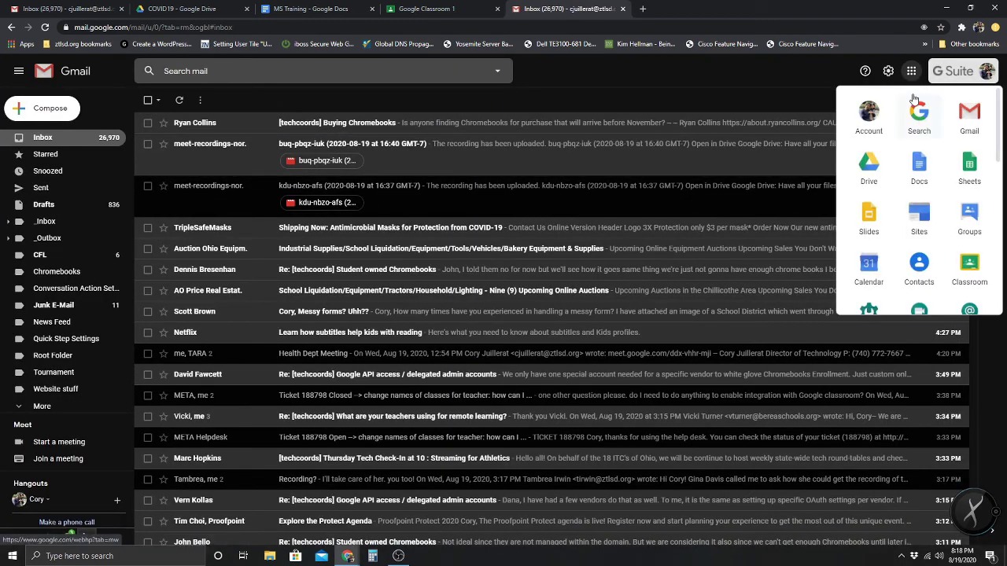
left_click(969, 263)
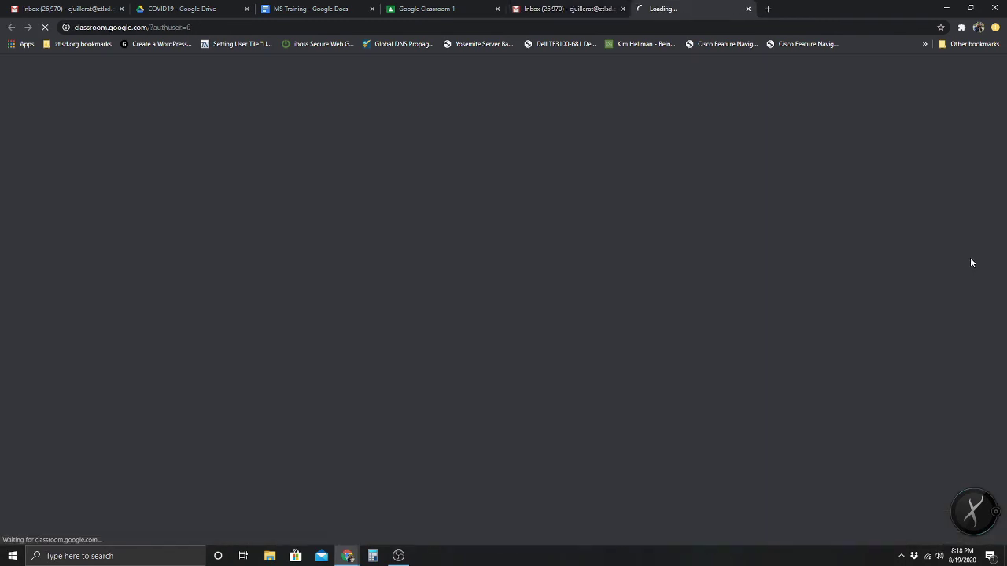
- View the form where students join a class with a class code, and close that Classroom page without joining
left_click(933, 71)
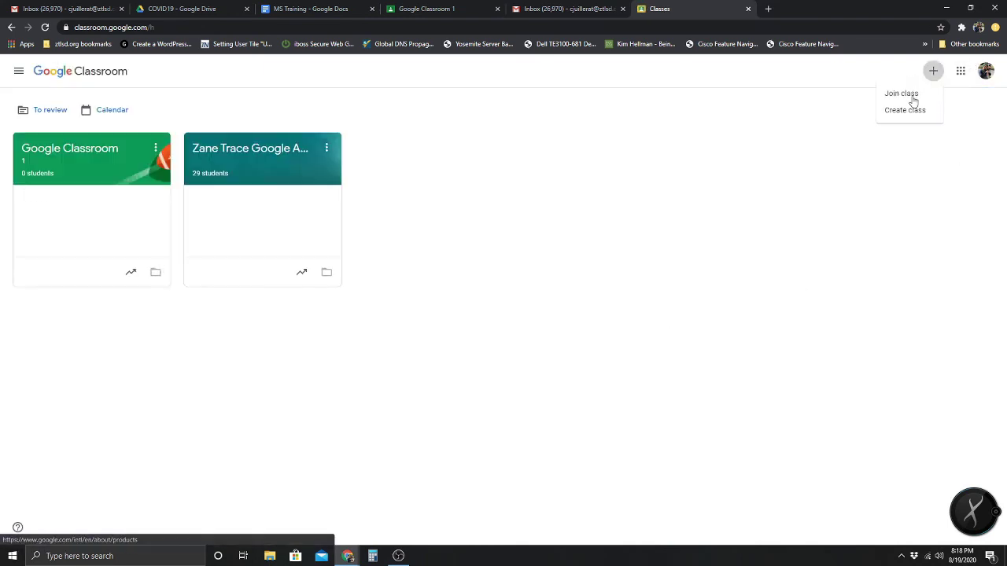
left_click(895, 94)
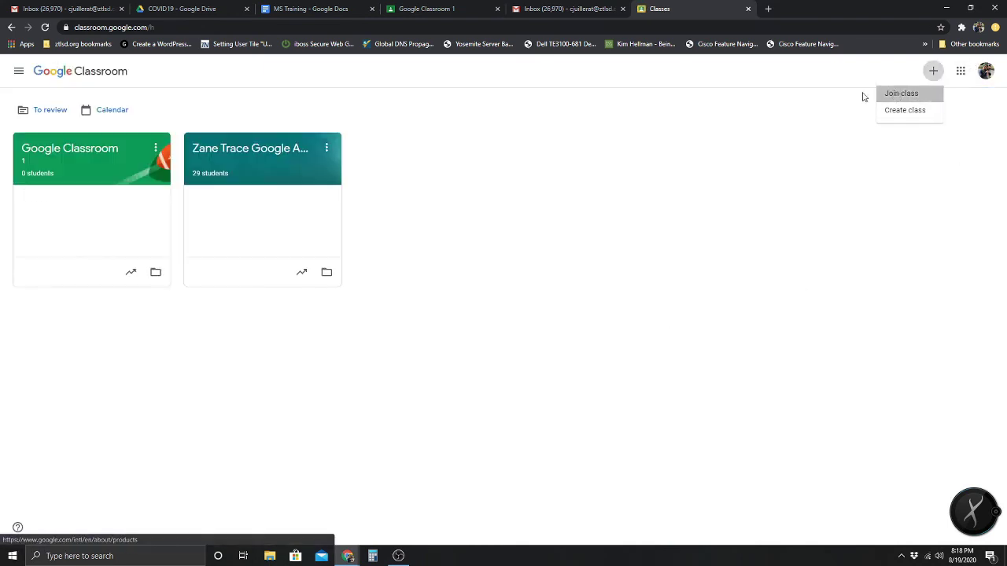
left_click(364, 227)
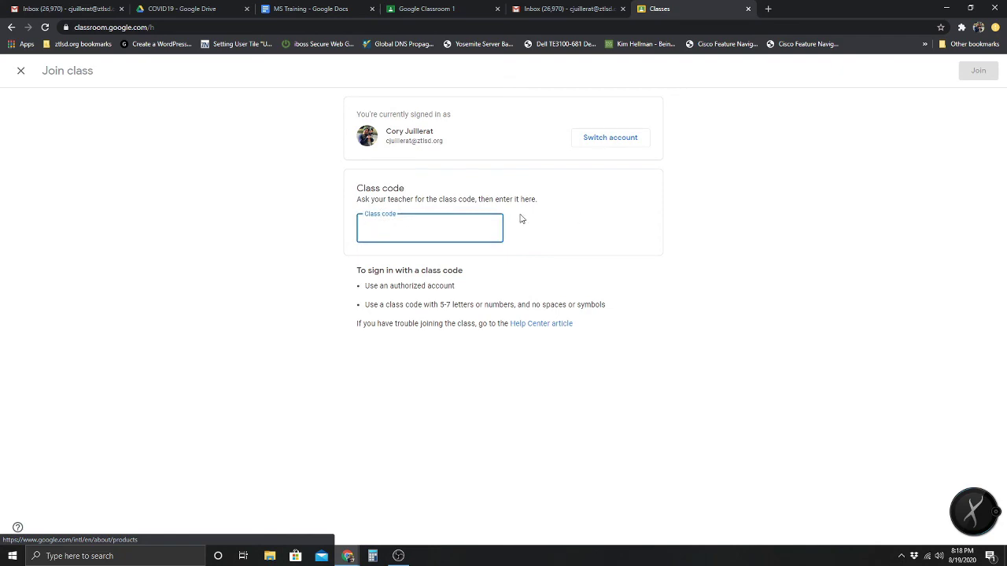
left_click(550, 9)
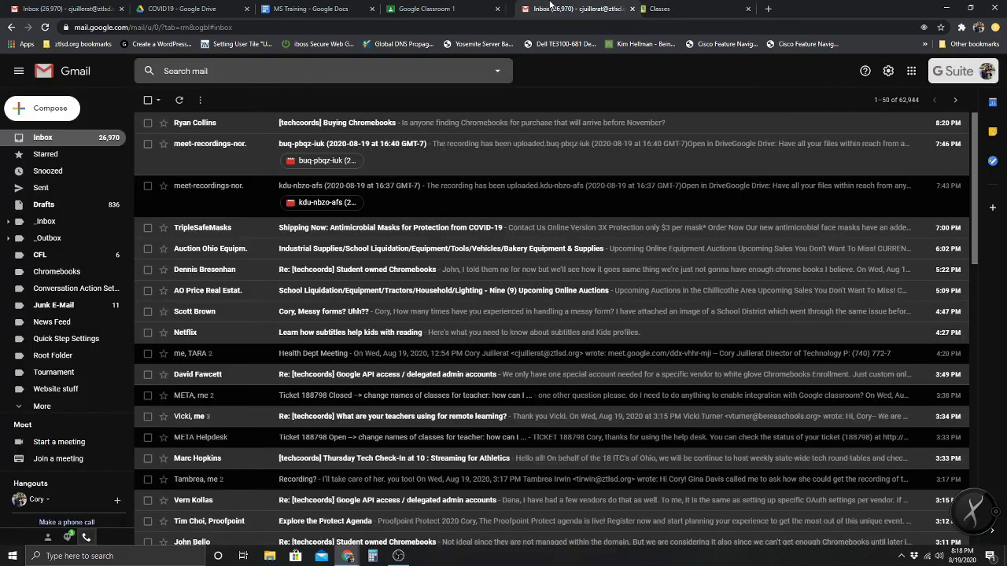
left_click(653, 9)
left_click(748, 9)
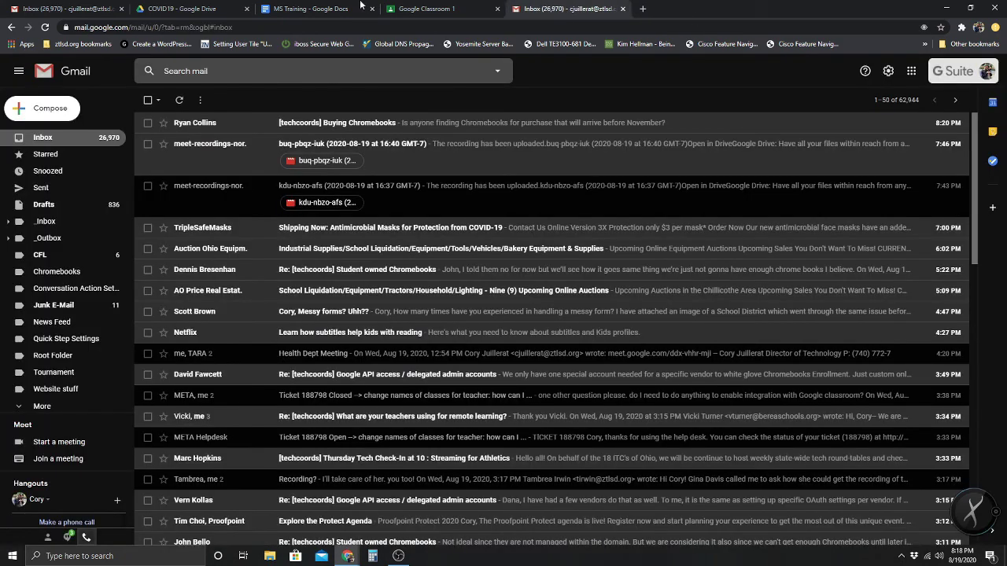
- Return to the Google Classroom class and change its theme to the General gallery image with the laptop, tablet and phone
left_click(403, 7)
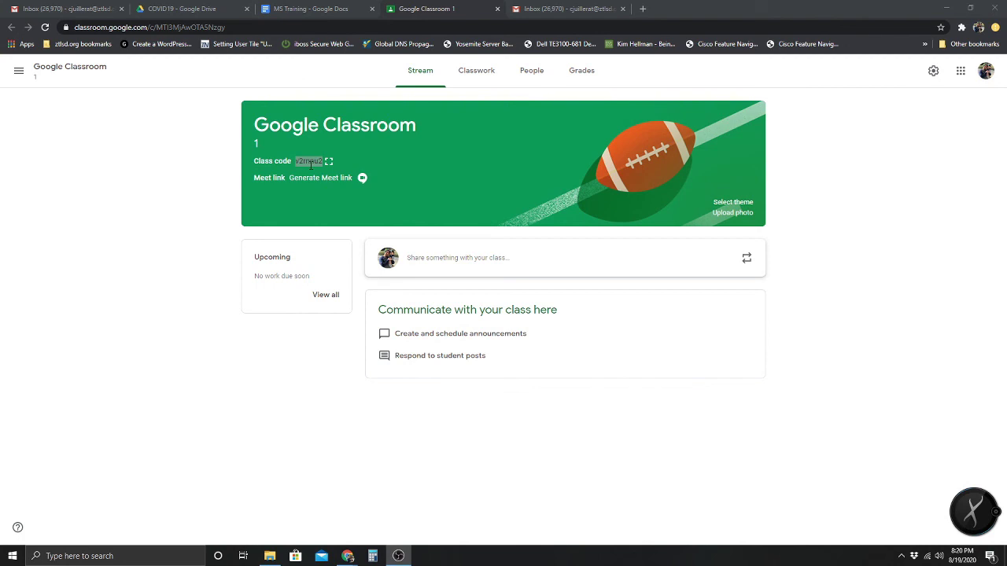
left_click(733, 203)
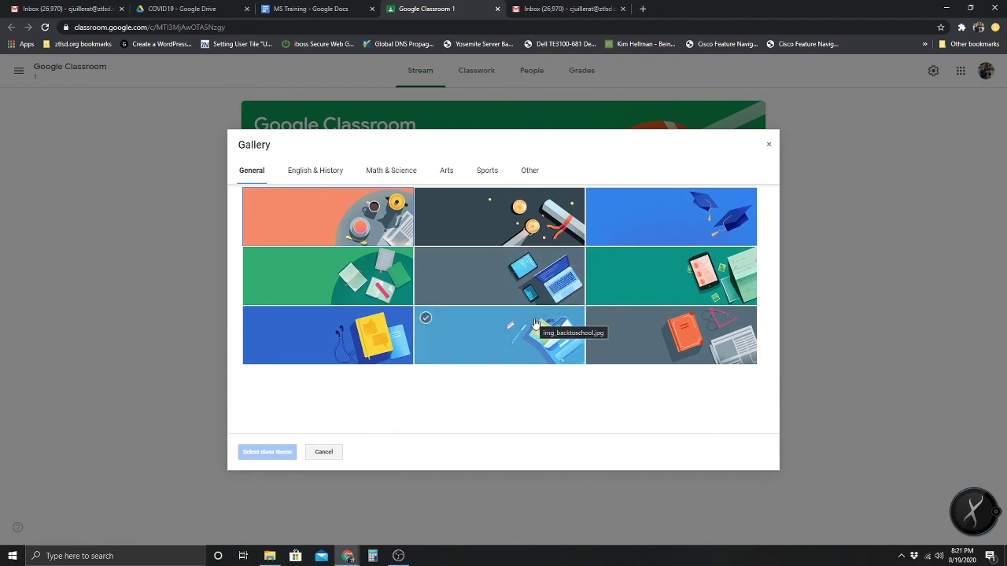
left_click(550, 291)
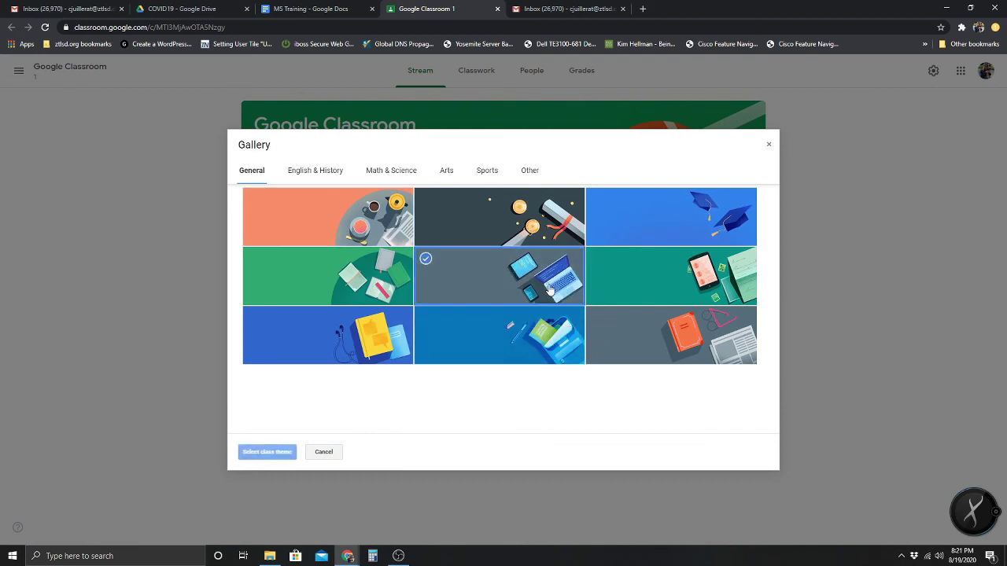
left_click(283, 455)
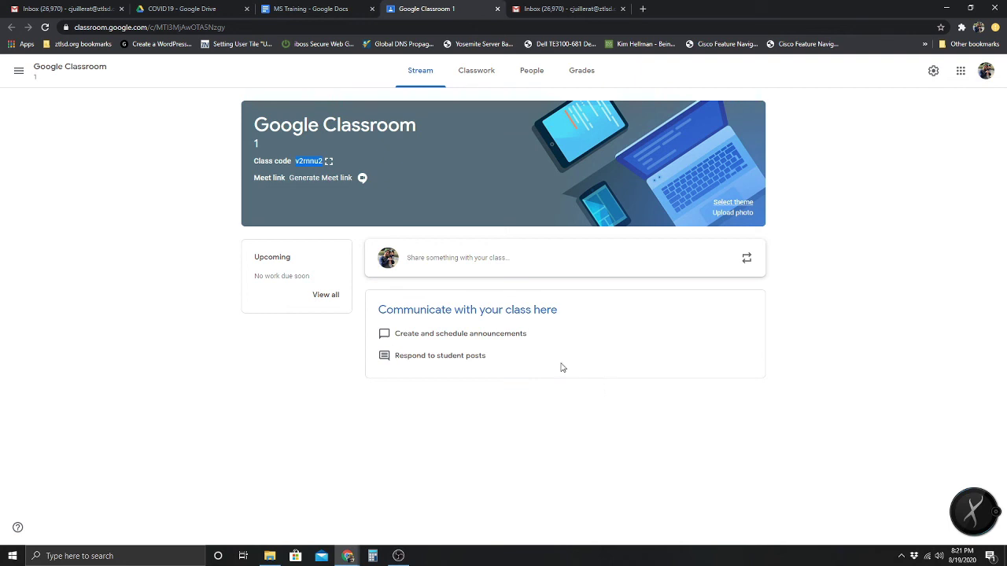
- Look through the class's Classwork, People and Grades pages, including the form for inviting students, without inviting anyone
left_click(485, 76)
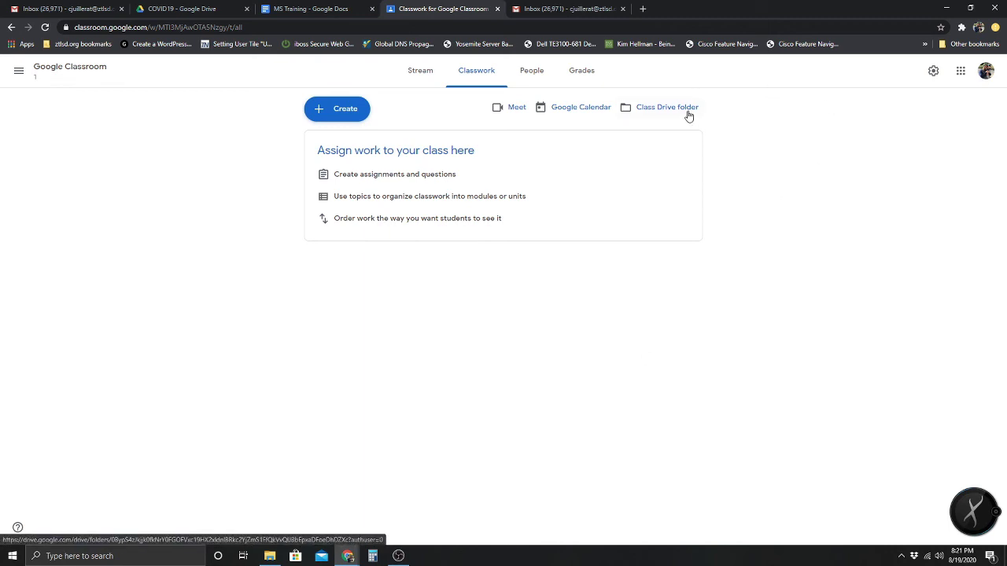
left_click(524, 78)
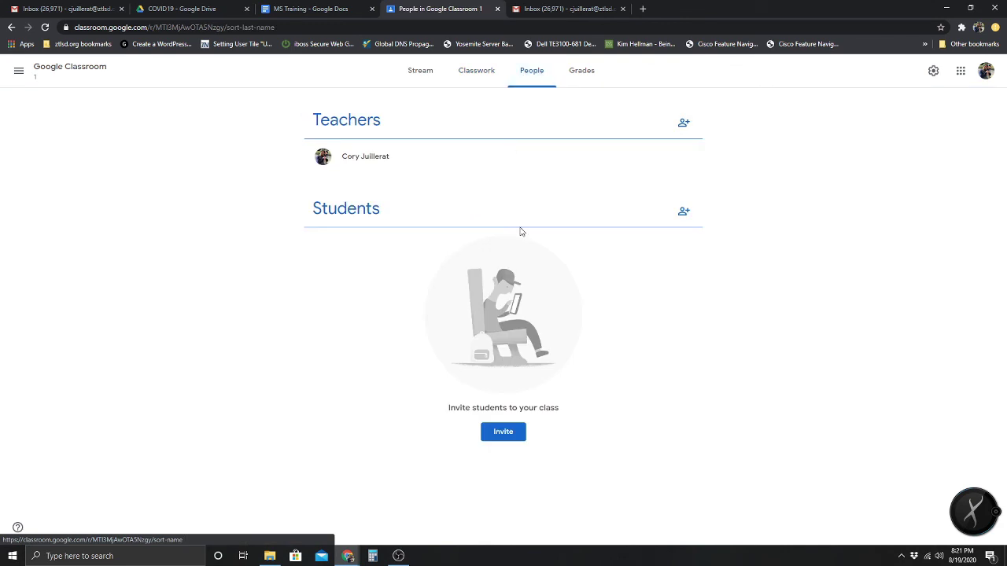
left_click(511, 438)
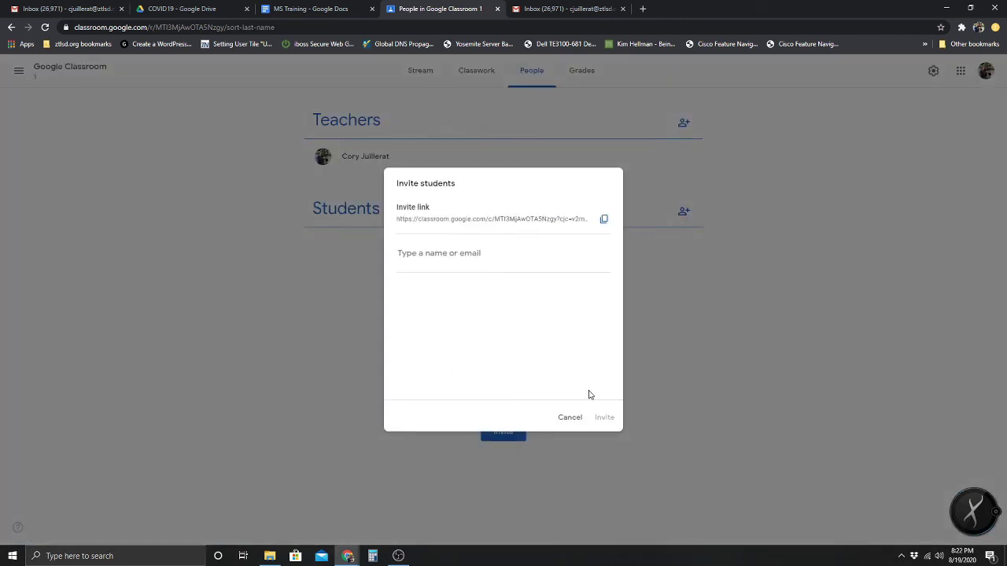
left_click(570, 419)
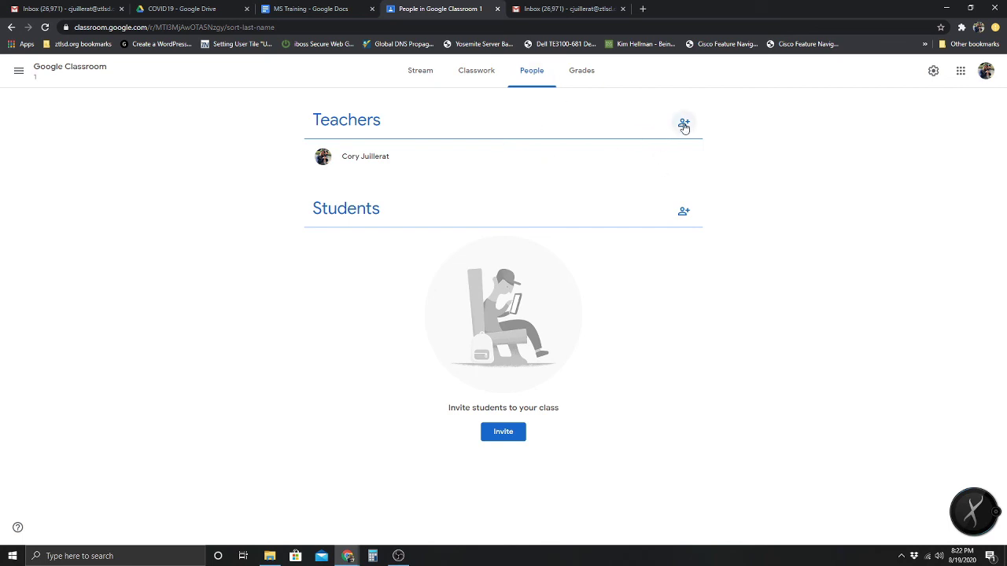
left_click(587, 73)
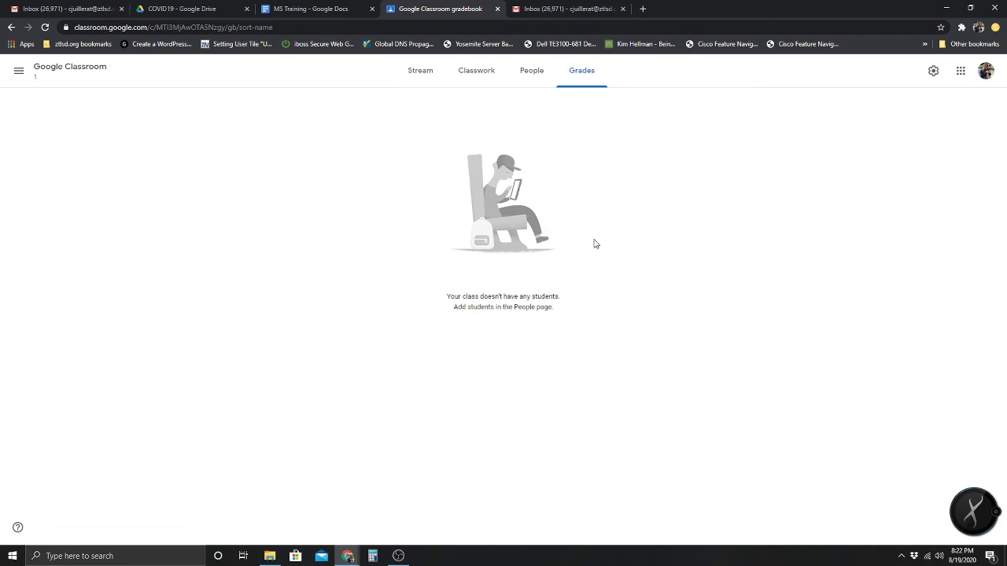
- Add a topic named "Resources" to the class's classwork
left_click(474, 70)
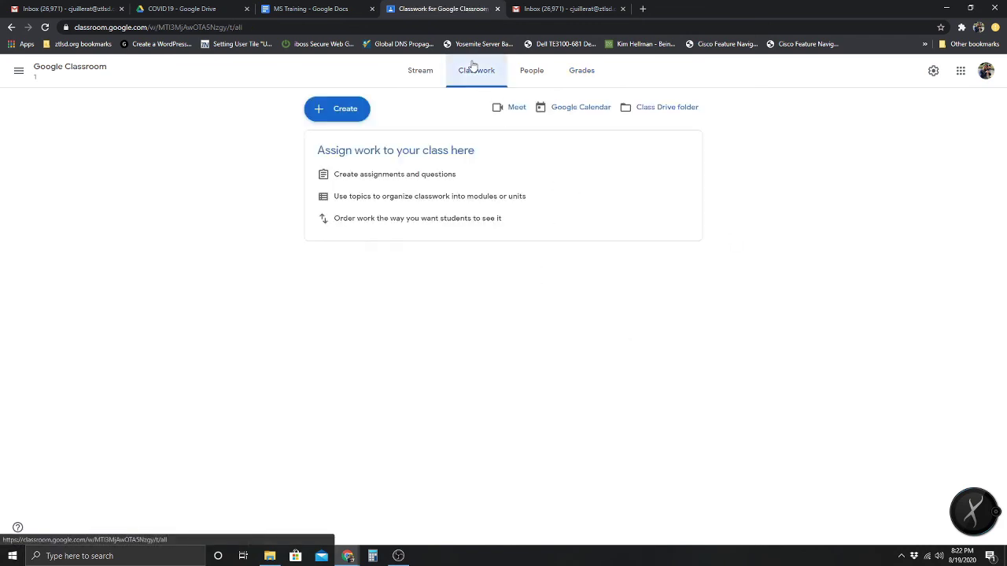
left_click(354, 107)
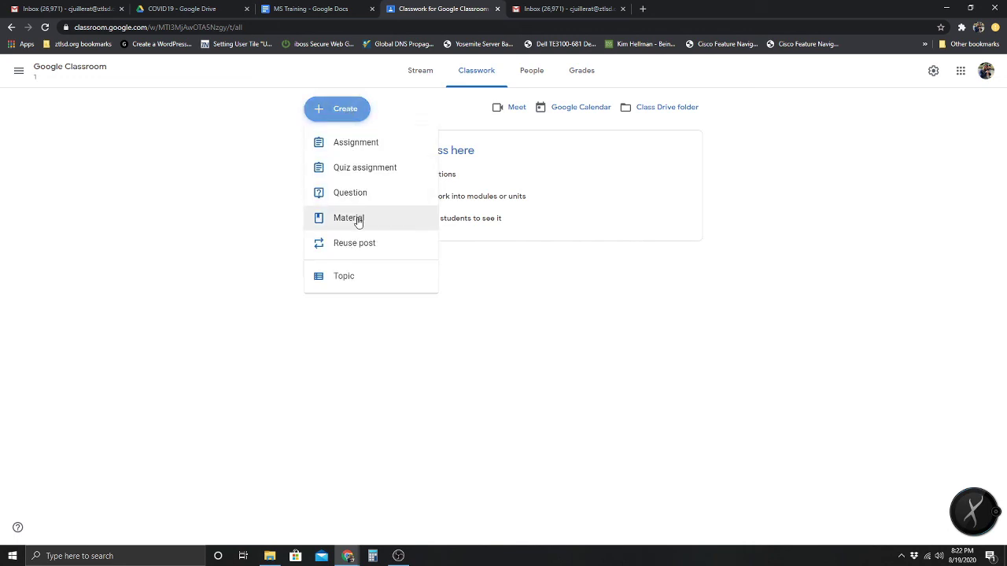
left_click(344, 277)
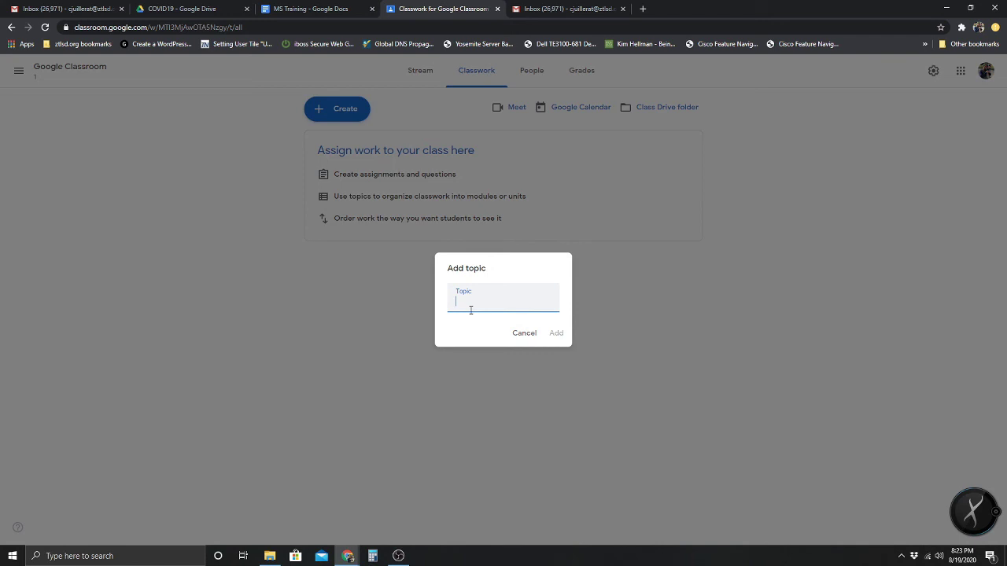
type("Res")
left_click(555, 332)
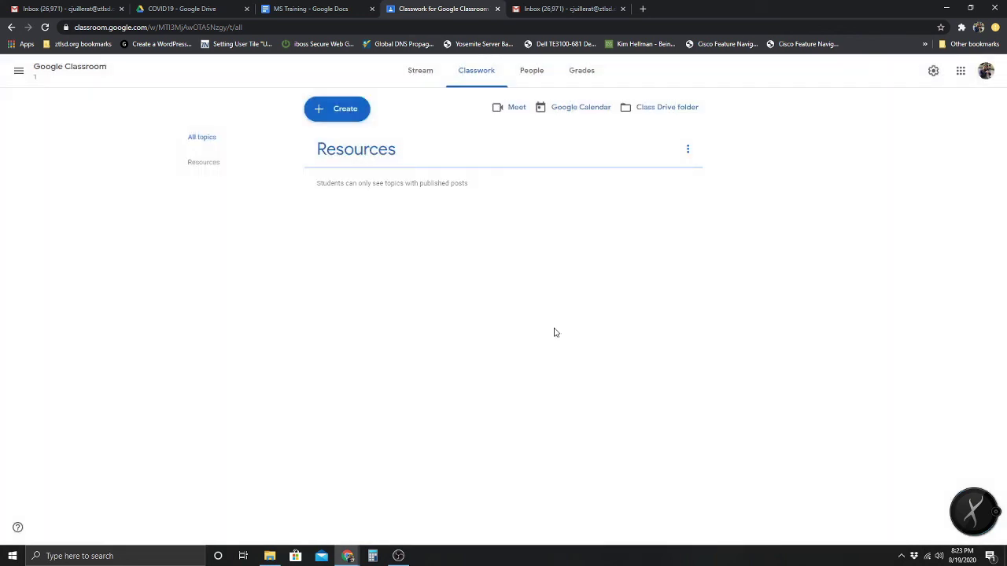
- Add a classwork topic named "Weekly Assignments"
left_click(349, 109)
left_click(351, 278)
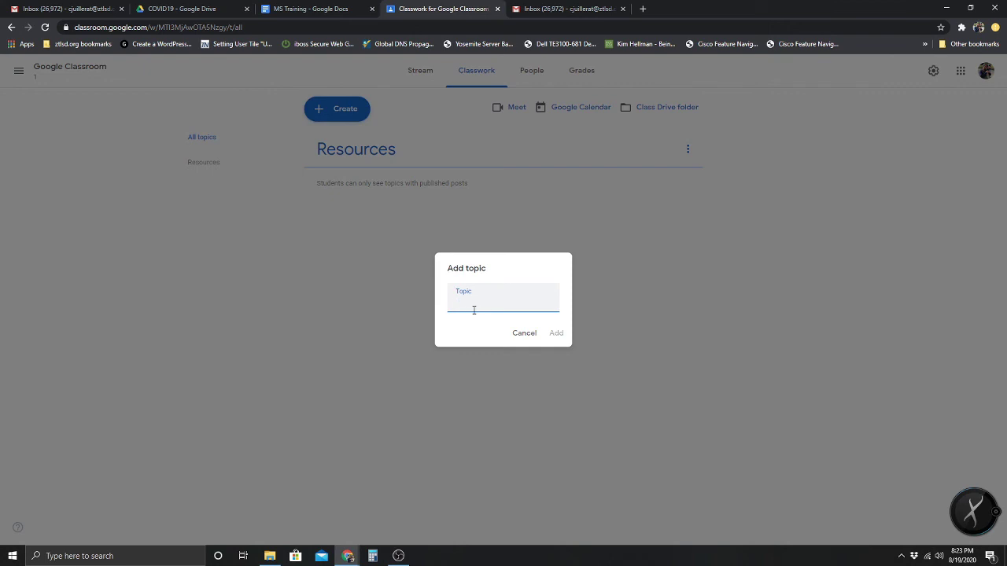
type("Weekly Assignments")
left_click(556, 333)
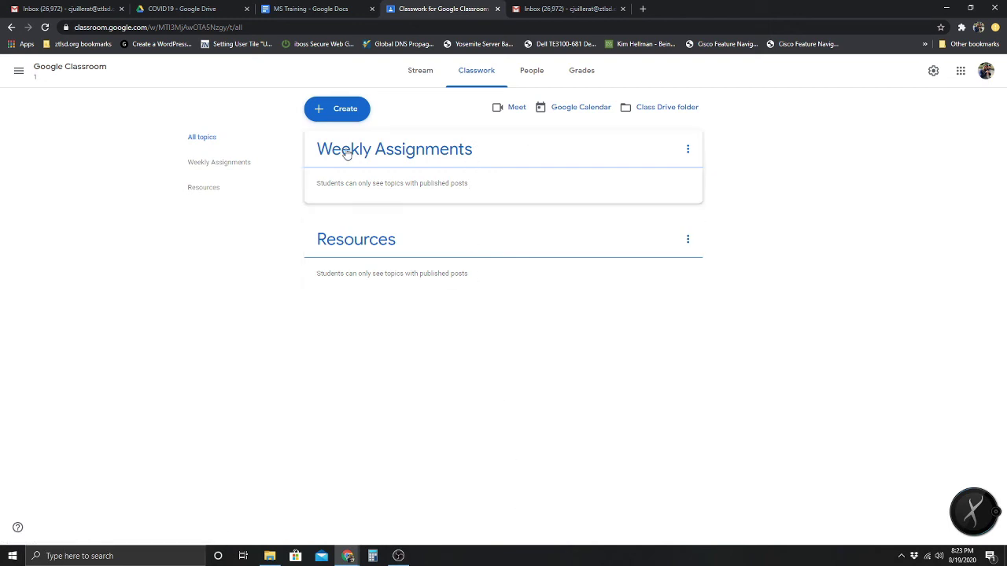
- Add a classwork topic named "Weekly Quizzes"
left_click(343, 118)
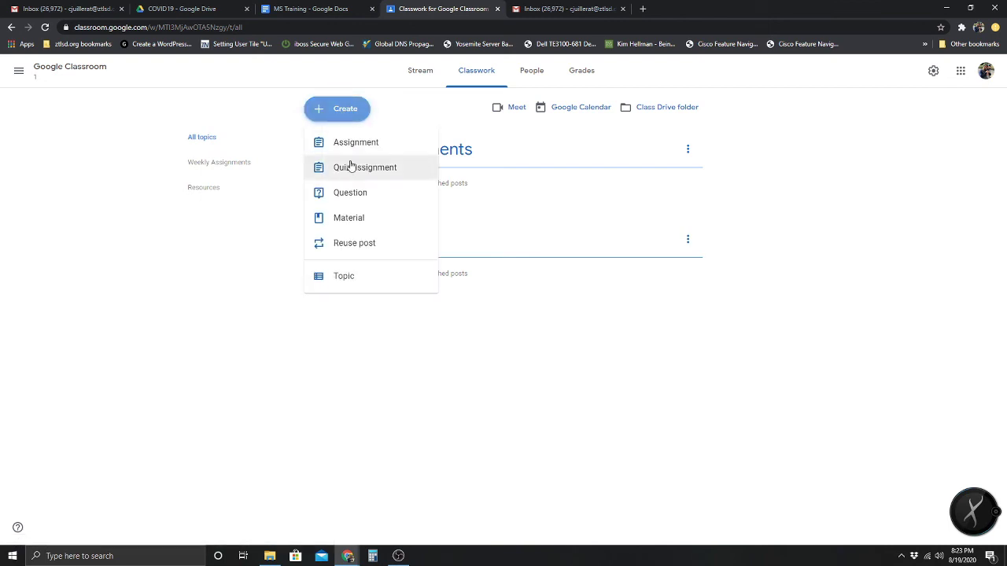
left_click(366, 275)
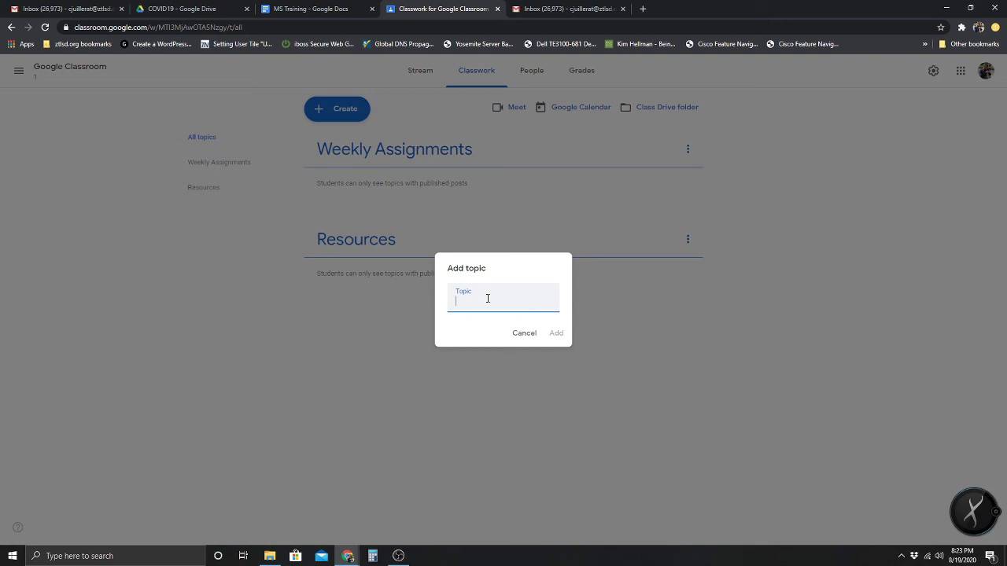
type("Weekly Quizzes")
left_click(559, 336)
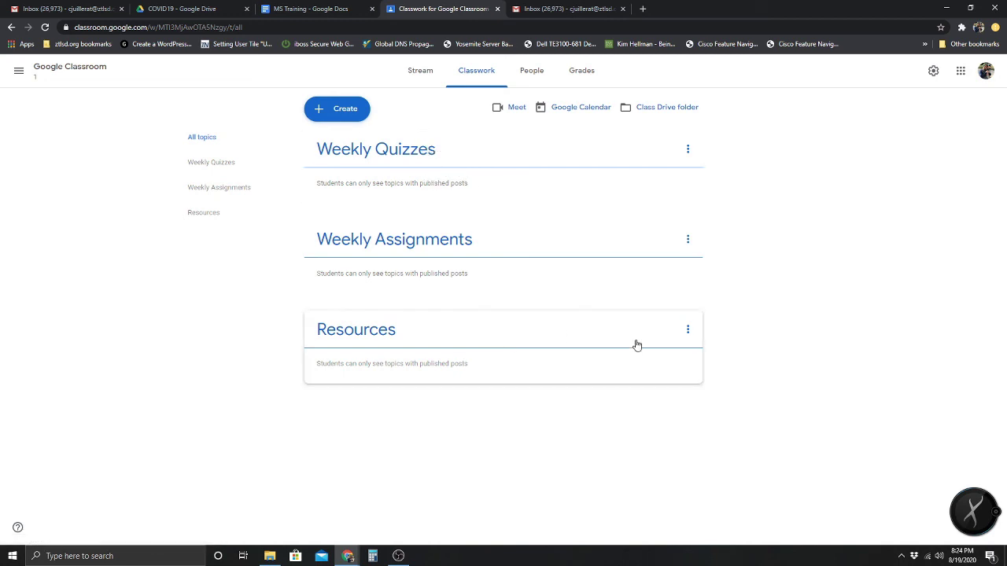
- View the Resources topic on its own page with its options, and return to the list of all topics
left_click(366, 341)
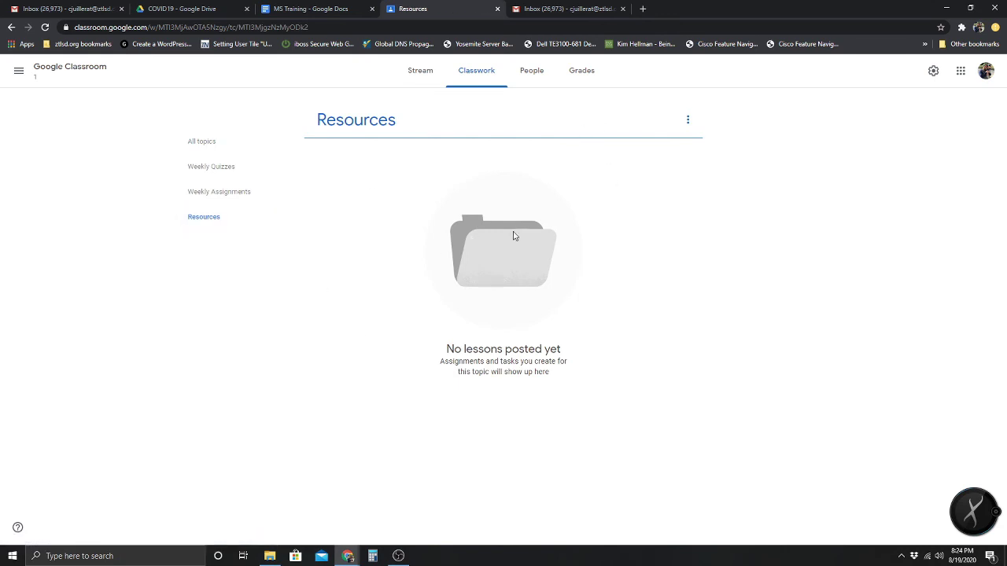
left_click(688, 121)
left_click(401, 176)
left_click(209, 149)
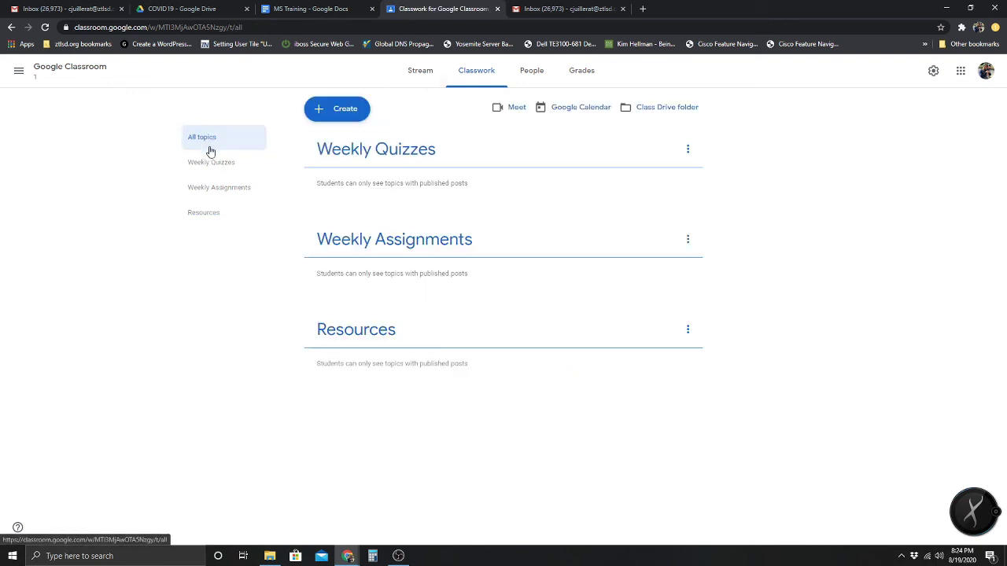
left_click(322, 110)
left_click(353, 146)
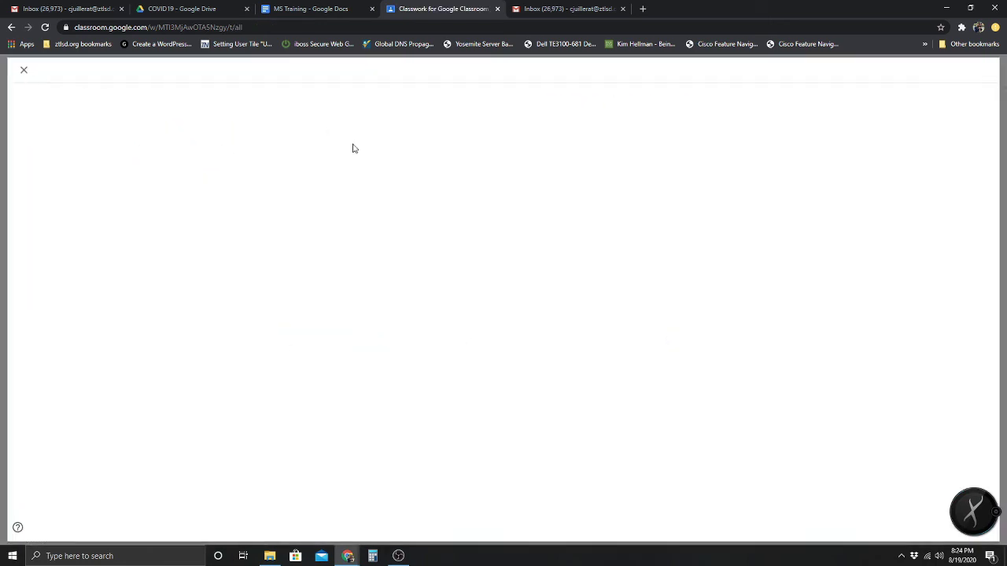
left_click(18, 70)
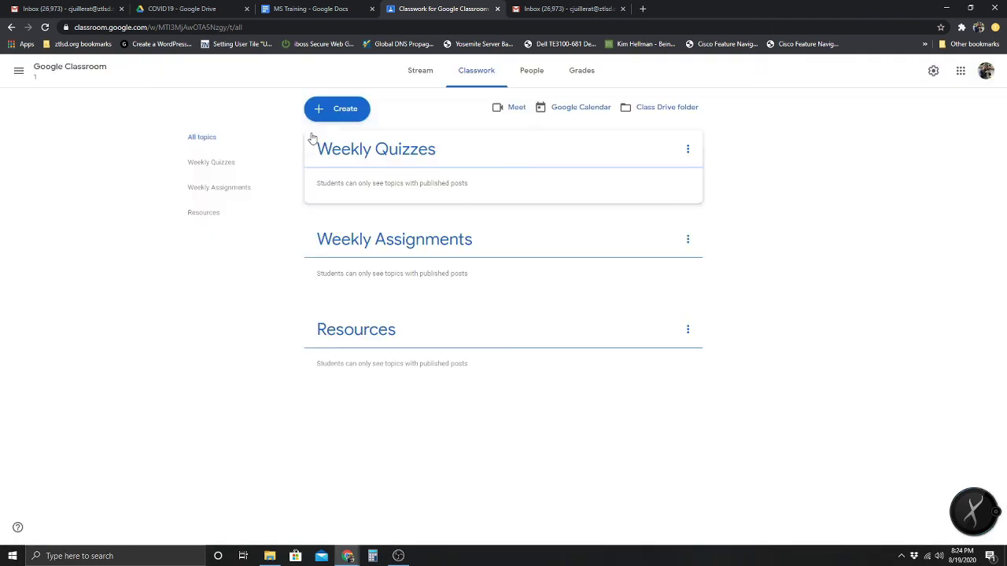
- Start a new classwork material titled "Syllabus"
left_click(325, 111)
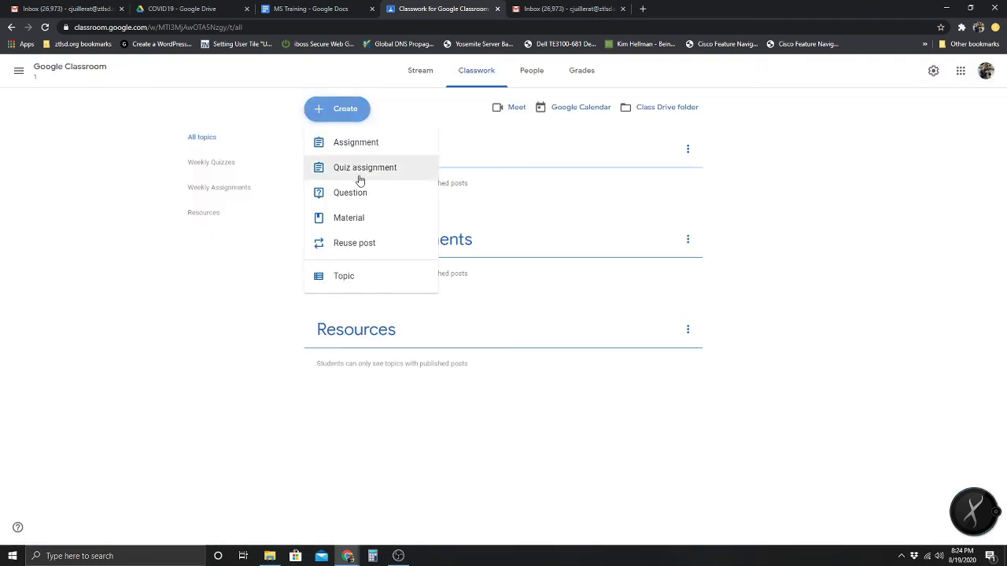
left_click(351, 224)
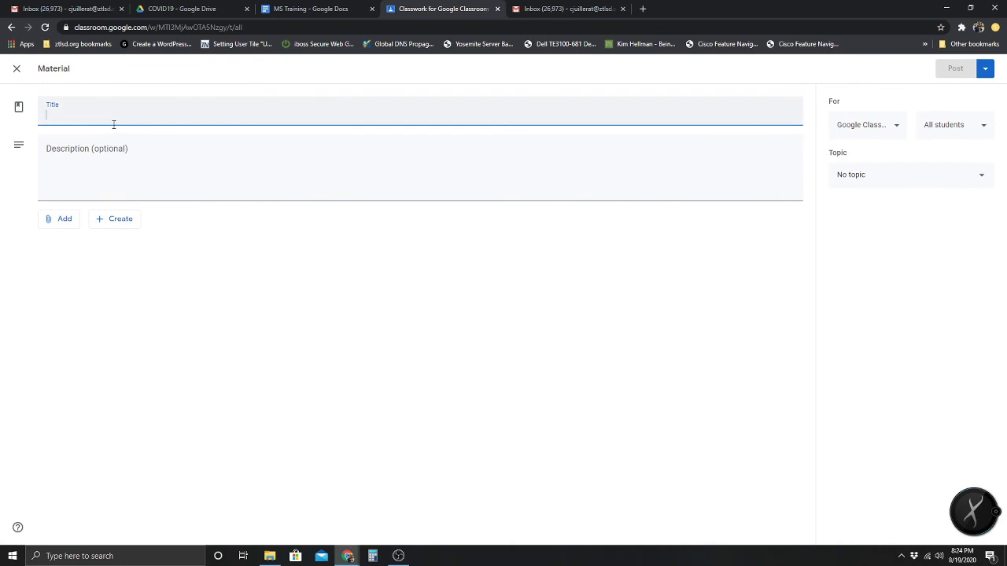
type("Syllabus")
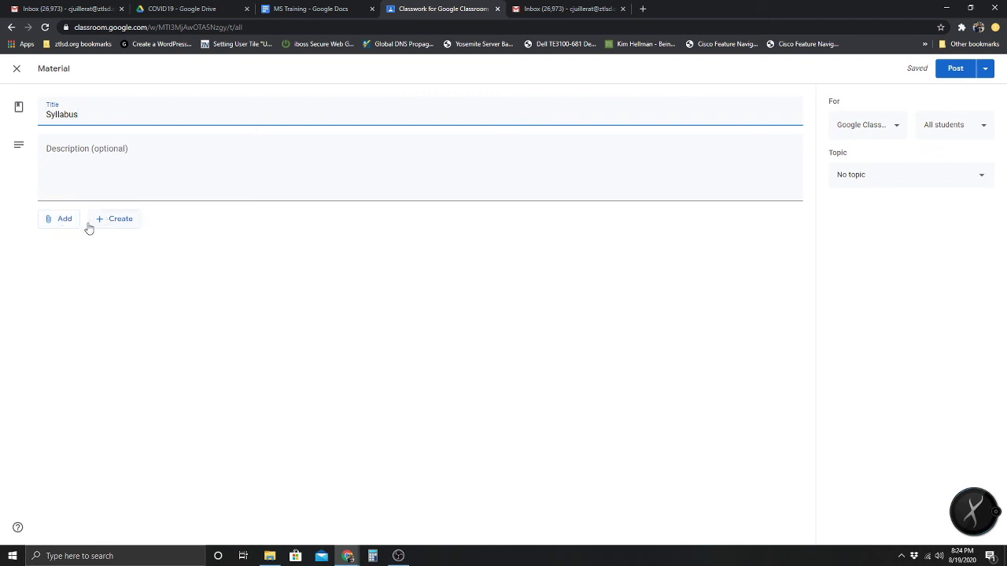
- View how to upload a file from the computer to the Syllabus material, and close the file pickers without choosing one
left_click(63, 224)
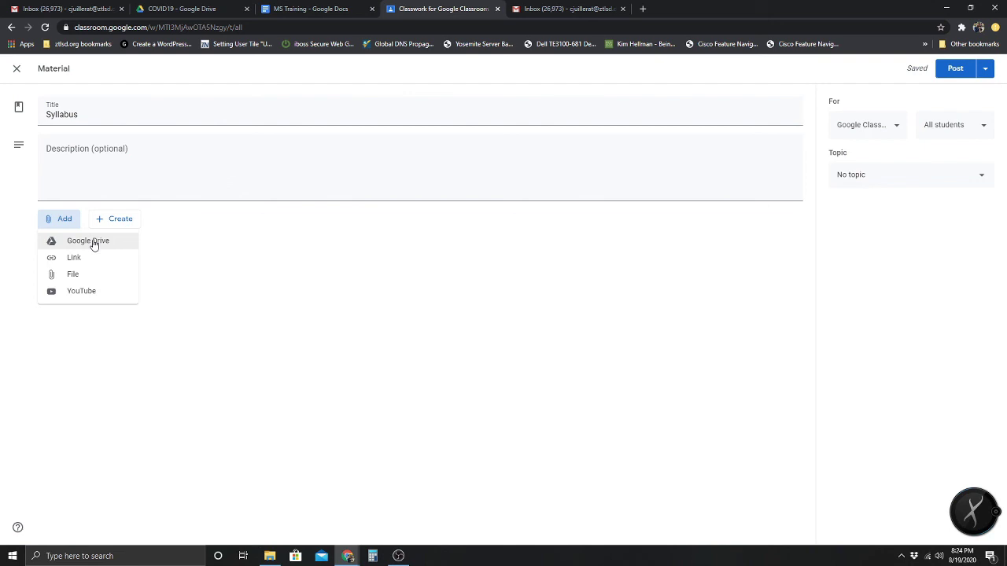
left_click(66, 279)
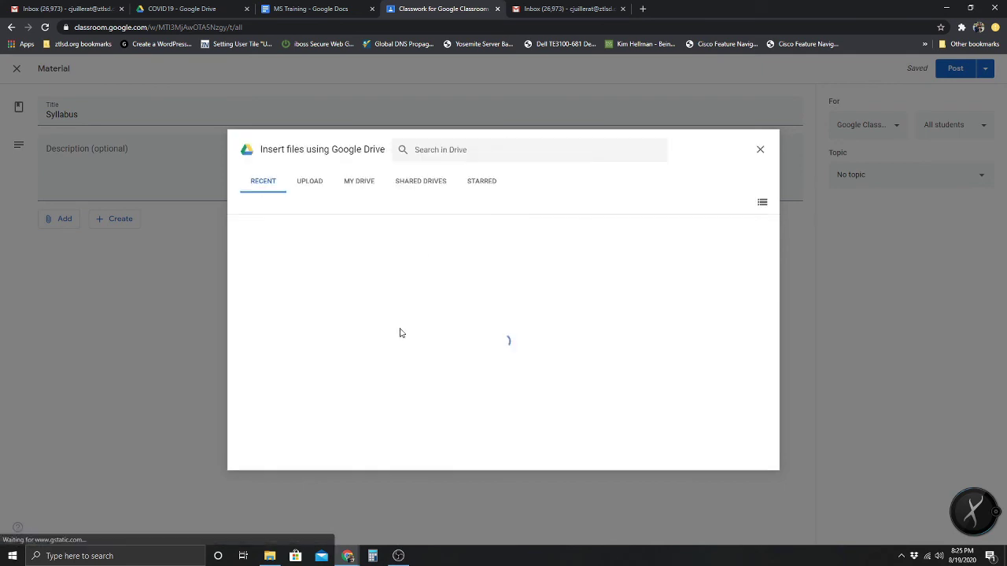
left_click(314, 181)
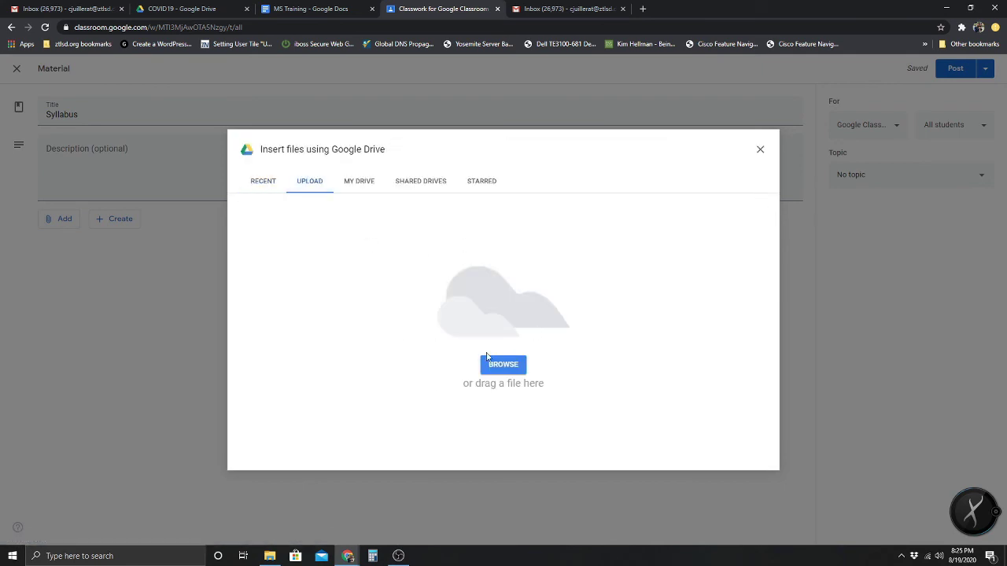
left_click(510, 366)
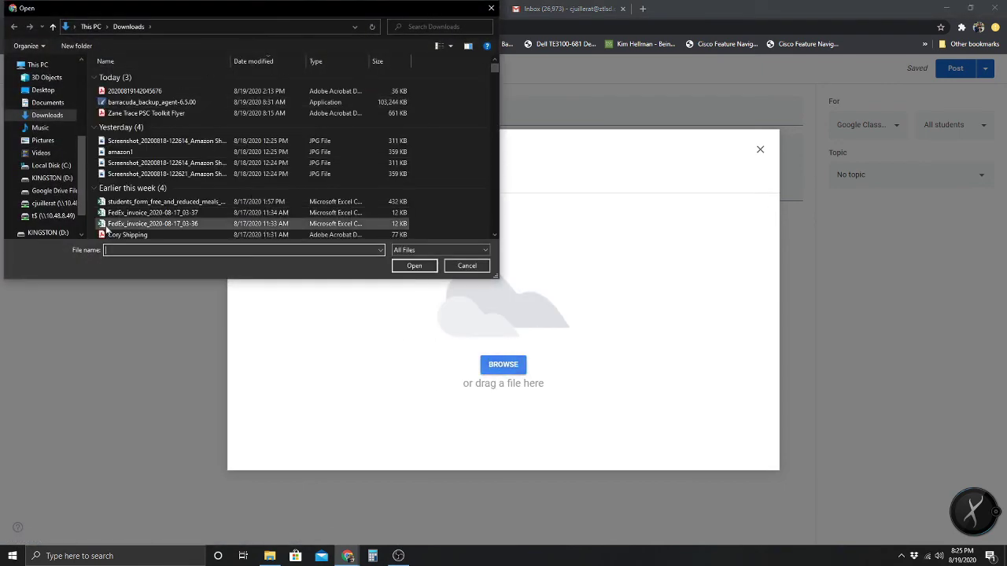
left_click(466, 265)
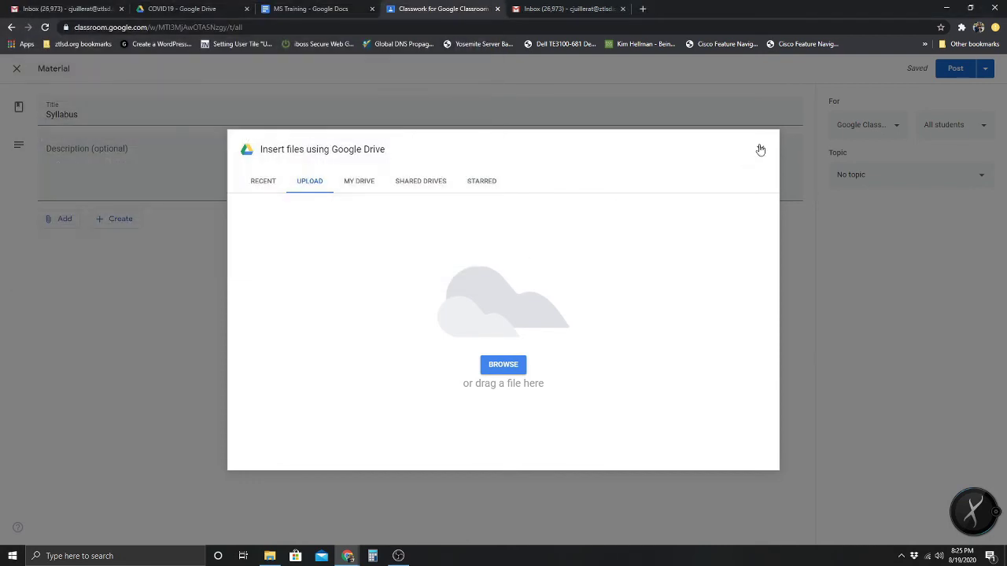
left_click(760, 149)
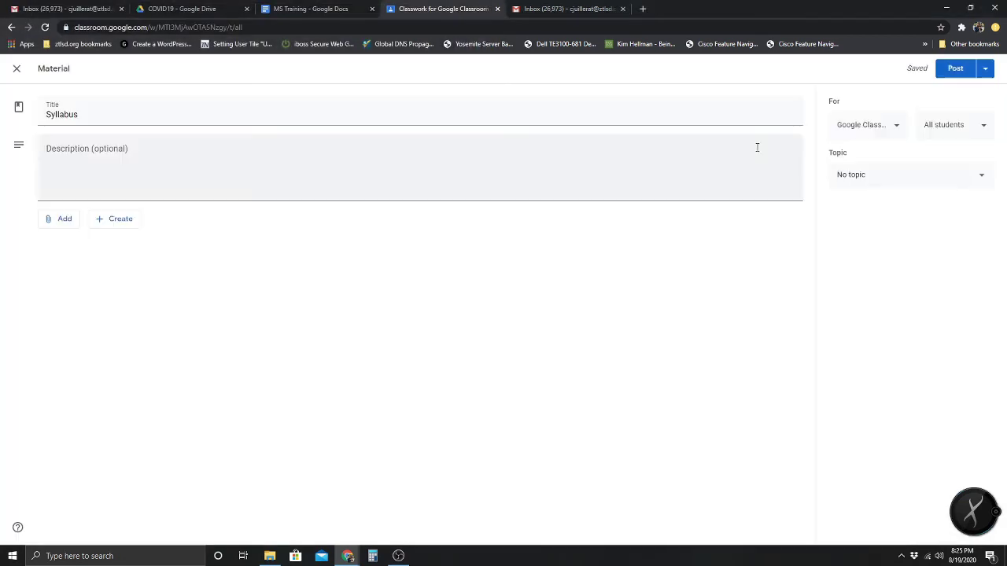
- Attach the MS Training document from Google Drive to the Syllabus material, and check the document's contents in Google Docs
left_click(67, 220)
left_click(94, 247)
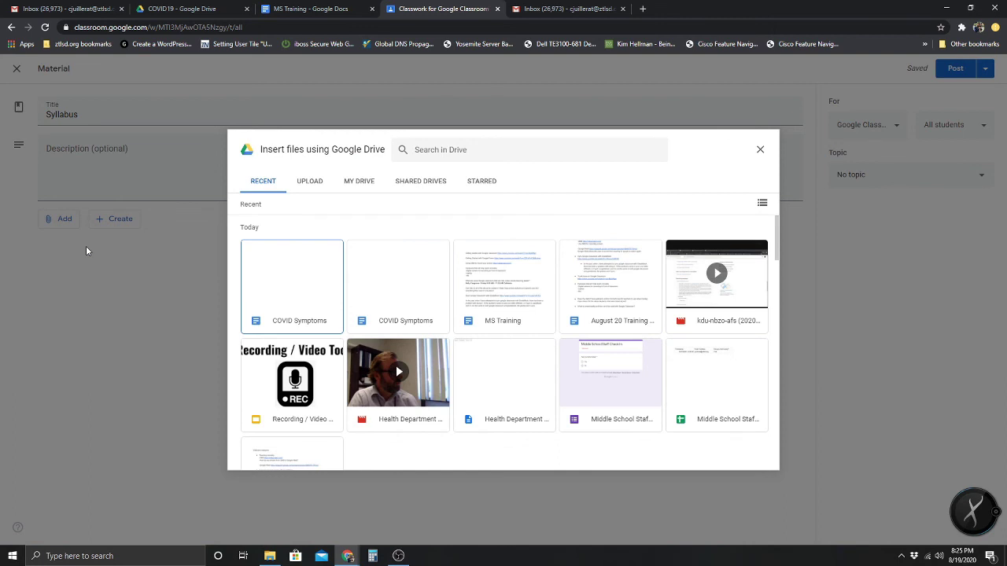
double_click(525, 283)
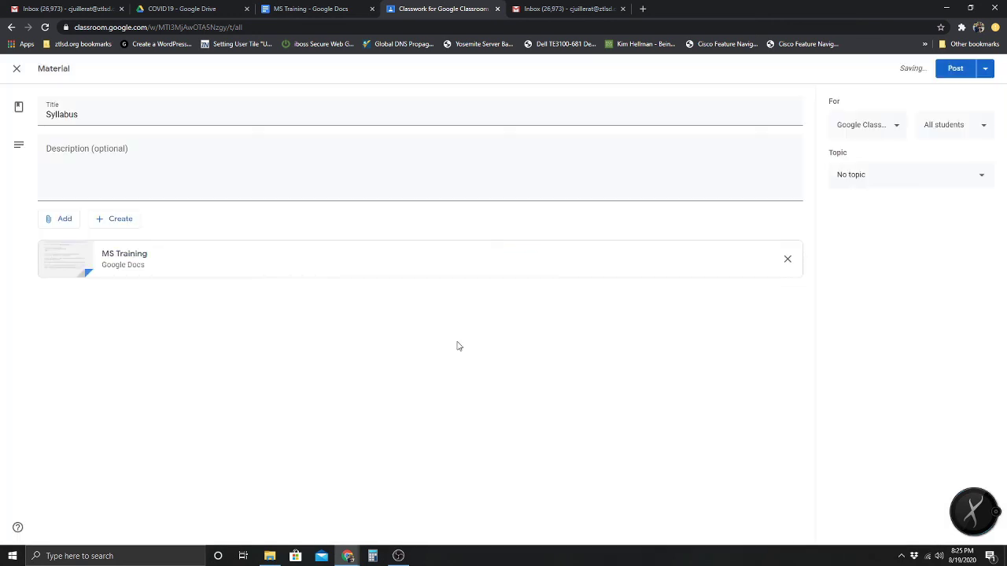
left_click(309, 7)
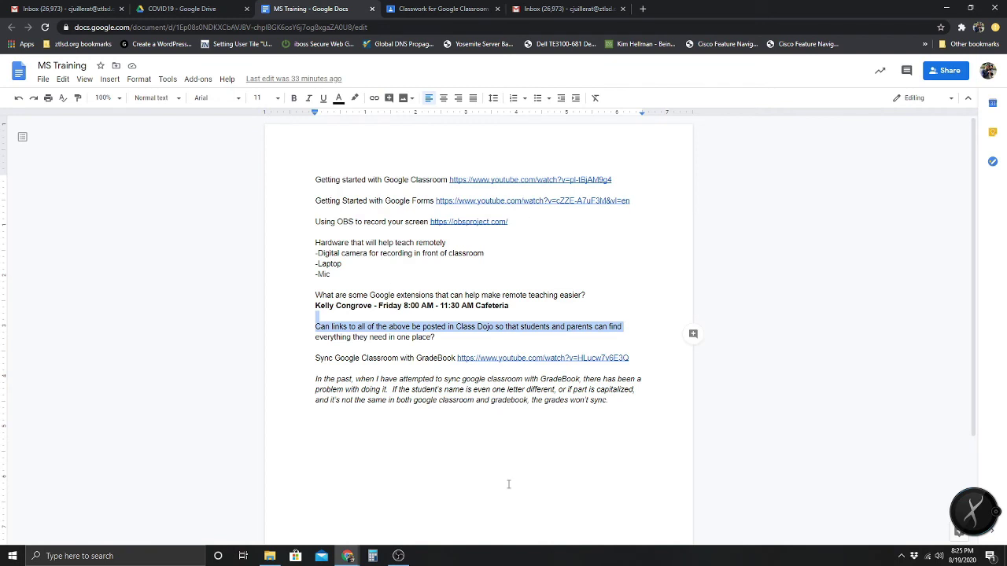
left_click(453, 7)
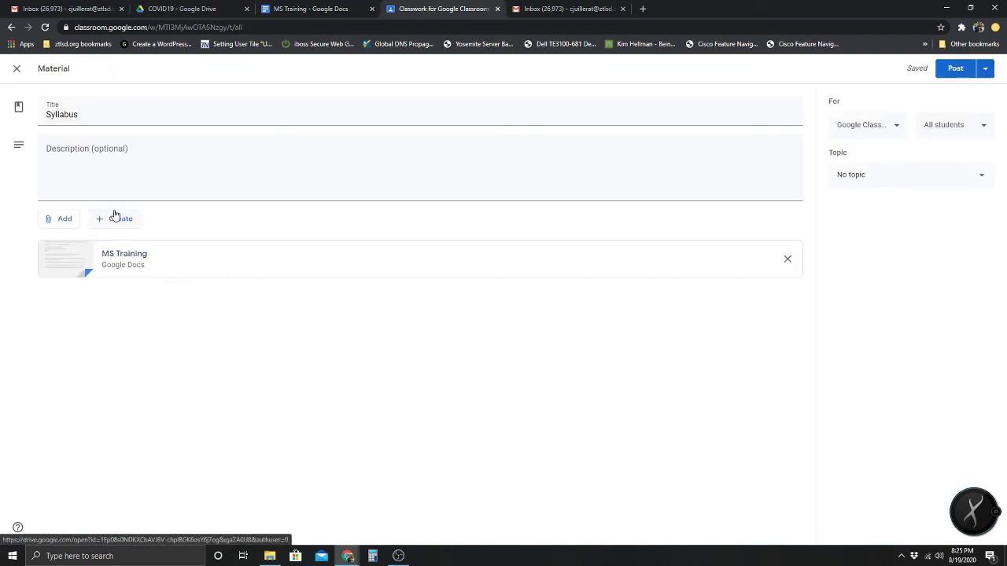
- File the Syllabus material under the Resources topic
left_click(890, 184)
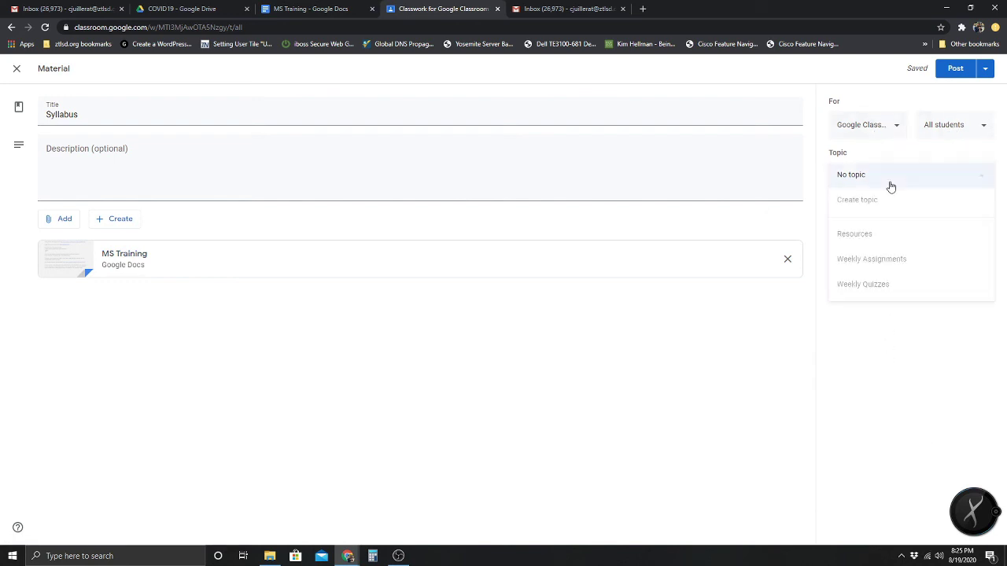
left_click(870, 236)
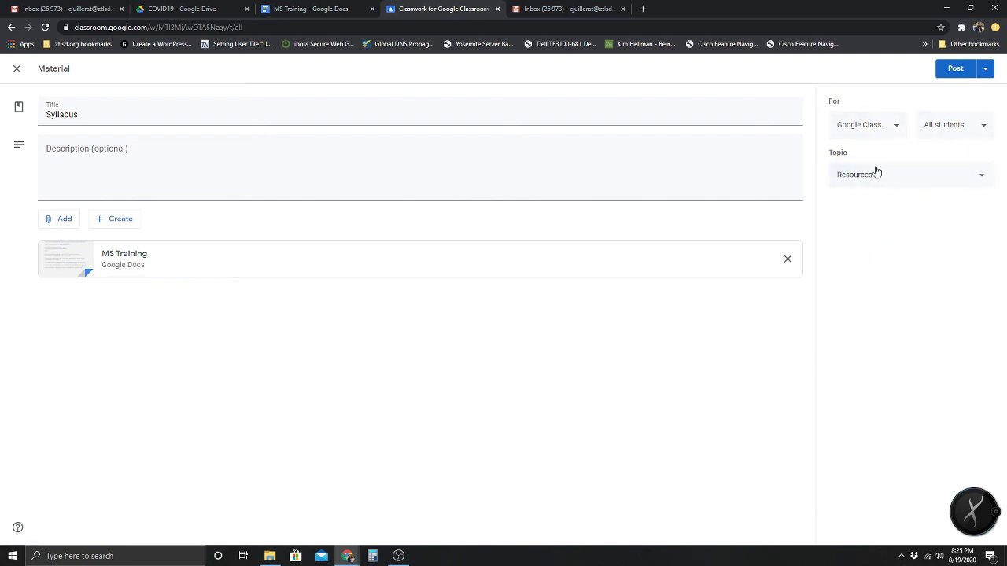
- Review the class and student audience choices for the Syllabus material, and post it to all students of the Google Classroom class
left_click(892, 130)
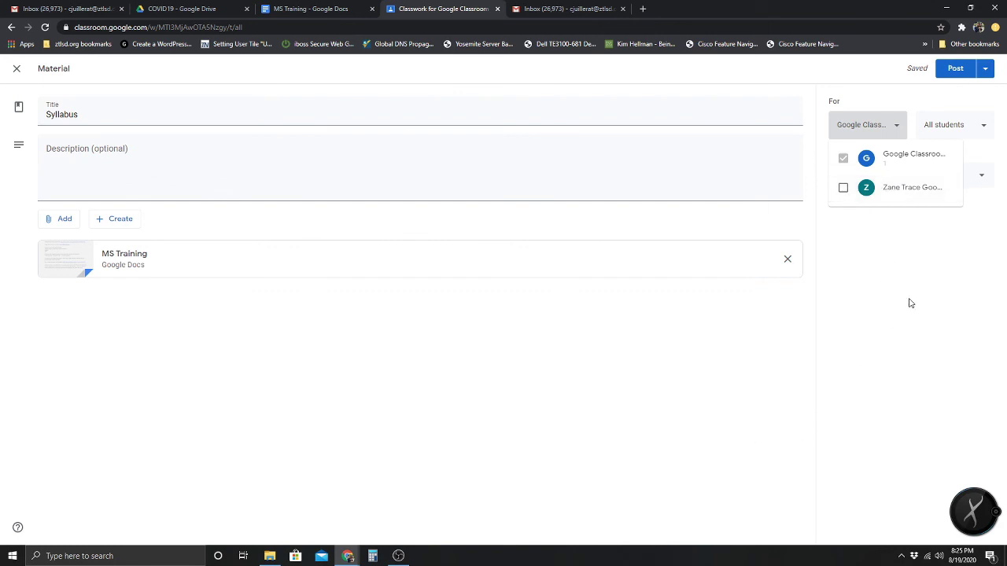
left_click(843, 188)
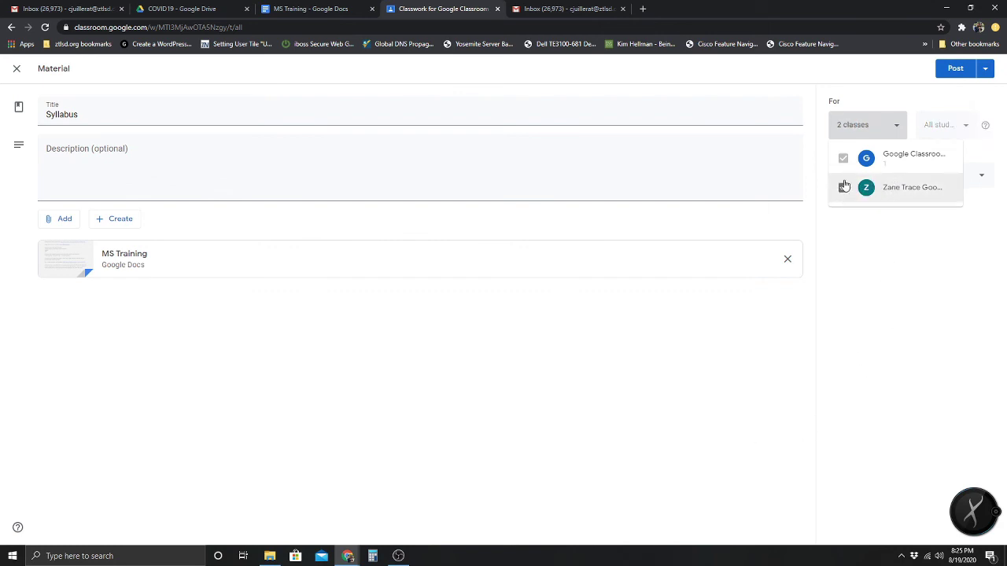
left_click(843, 187)
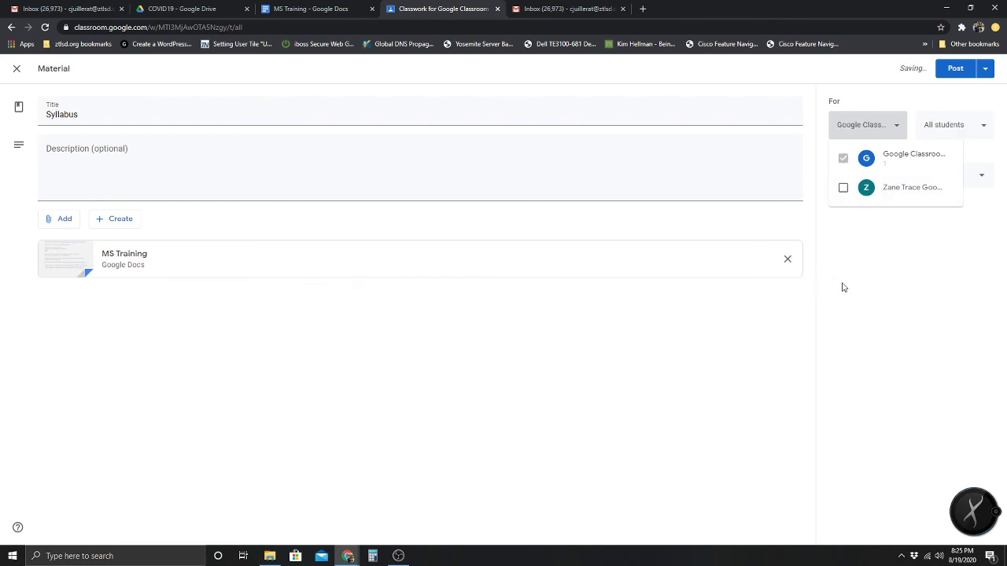
left_click(956, 125)
left_click(954, 123)
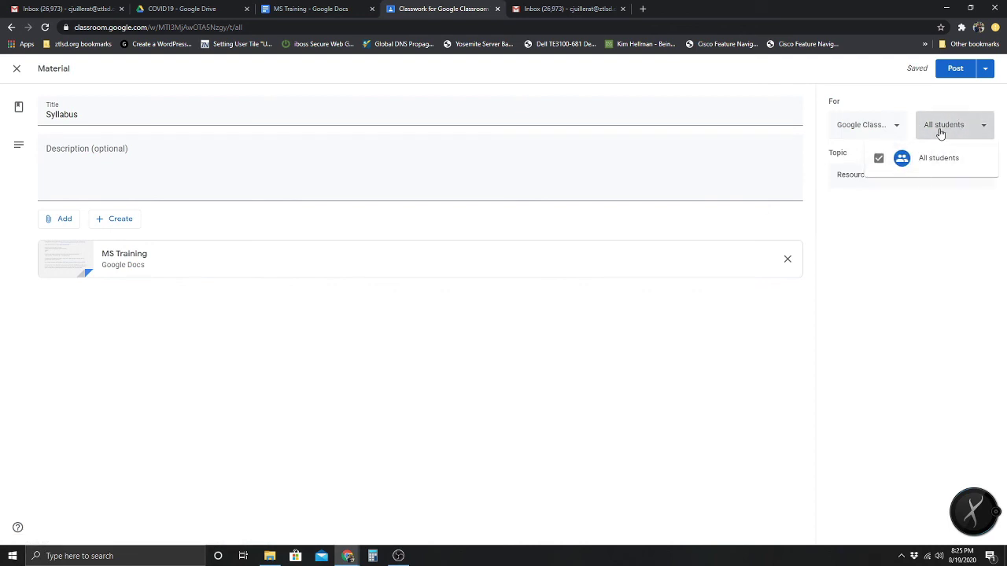
left_click(940, 134)
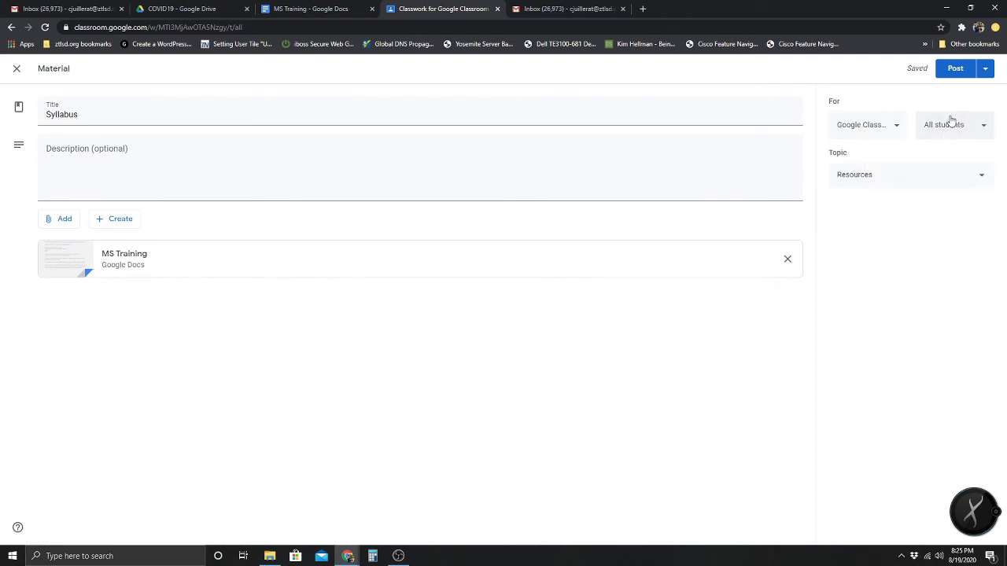
left_click(955, 68)
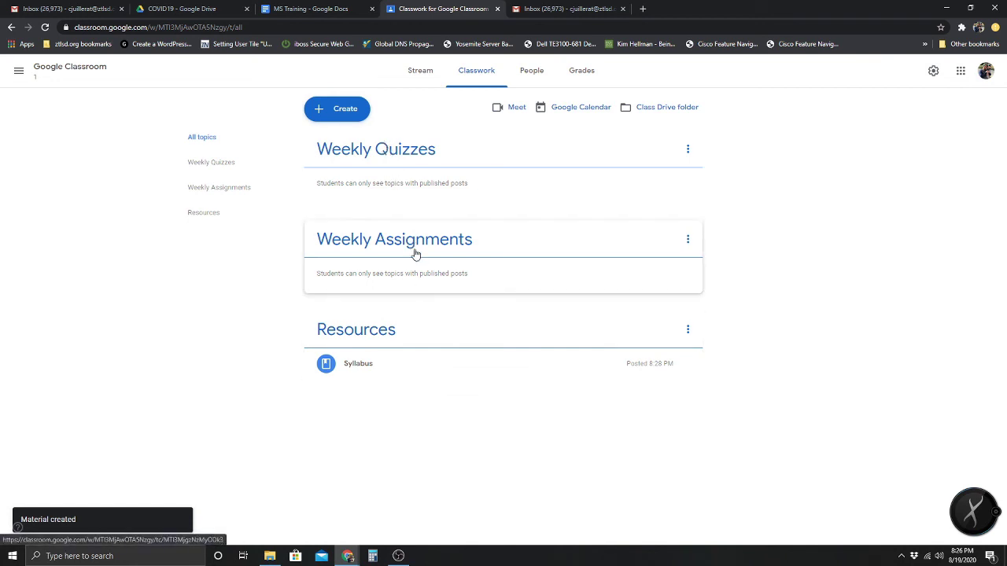
- Start a new classwork assignment titled "Please tell me about your long Summer?"
left_click(354, 119)
left_click(364, 144)
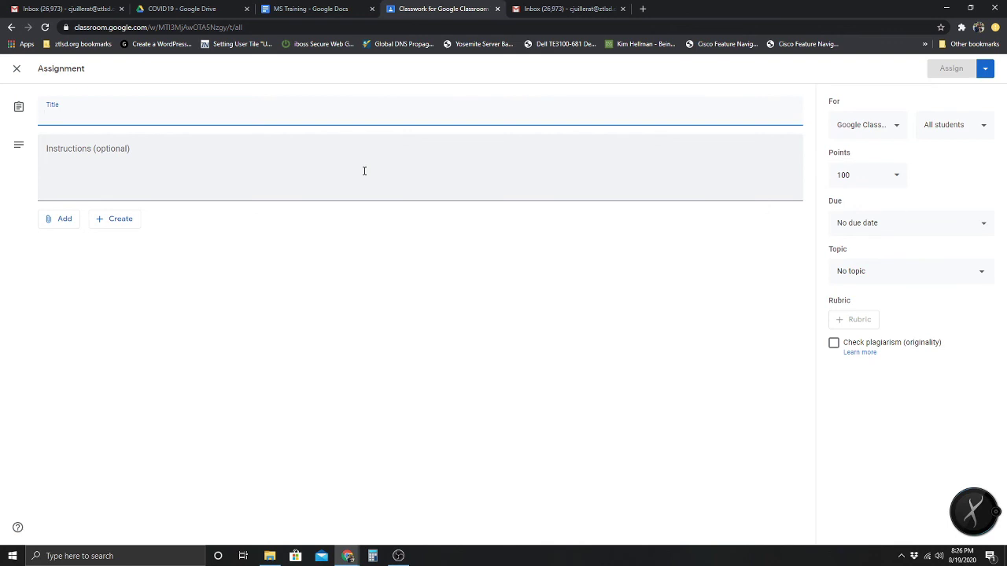
left_click(361, 7)
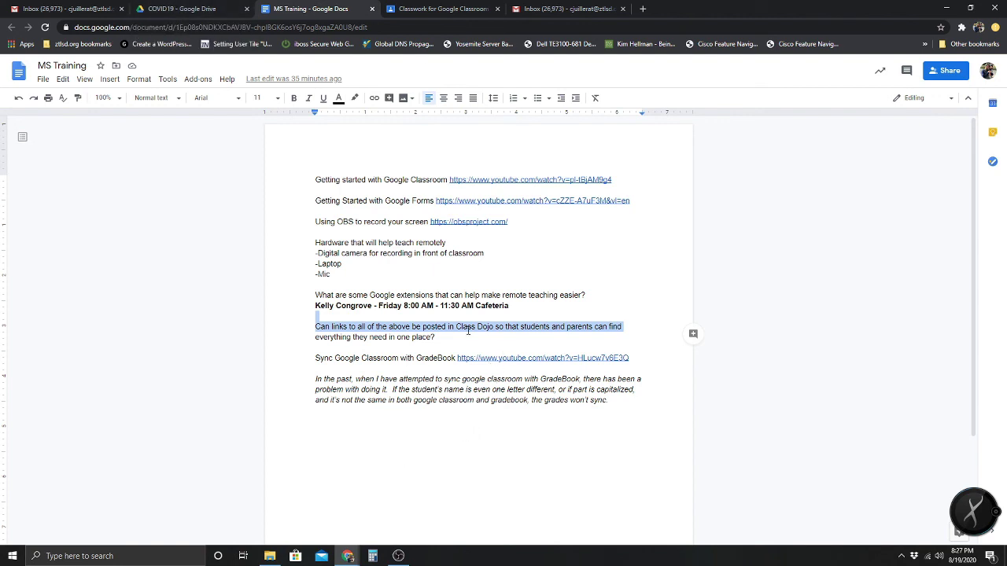
left_click(428, 10)
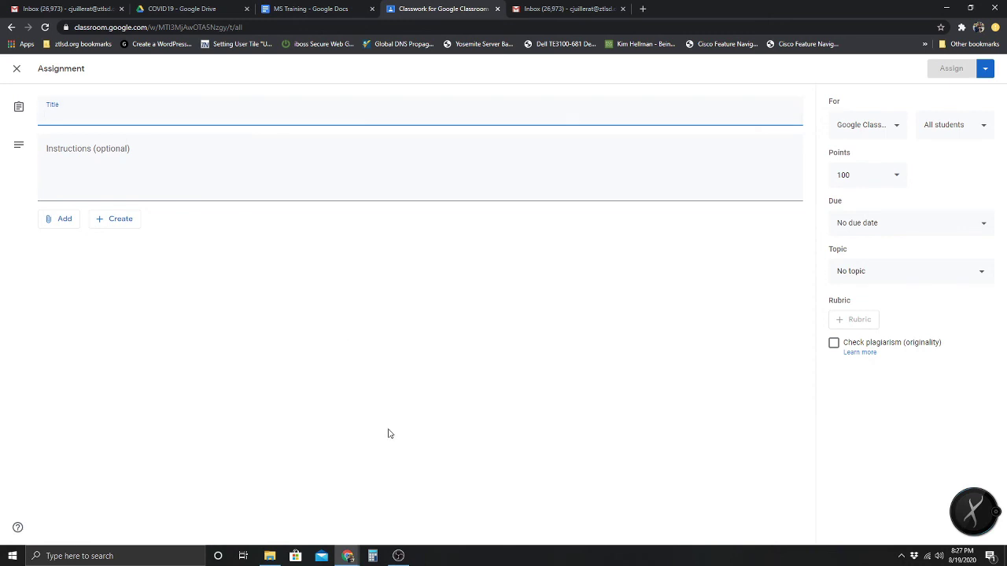
type("Please tell me about your long")
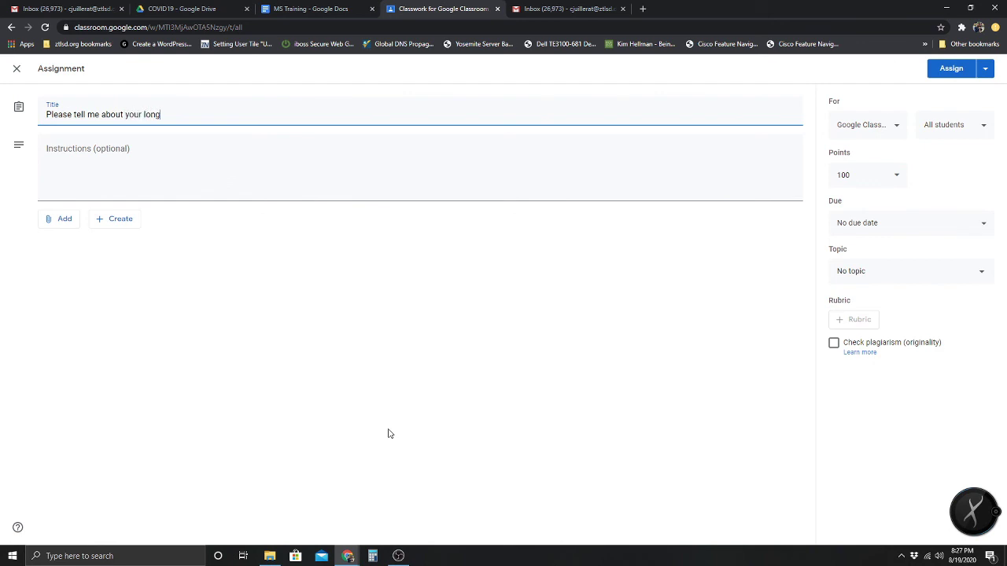
type(" Summer?")
- File the assignment under the Weekly Assignments topic, leaving the instructions blank
left_click(138, 165)
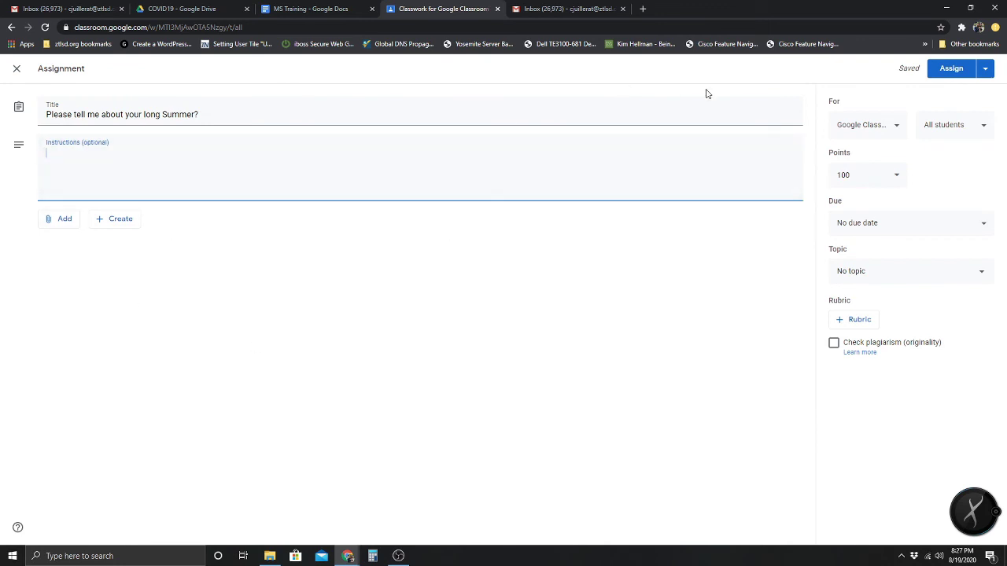
left_click(864, 269)
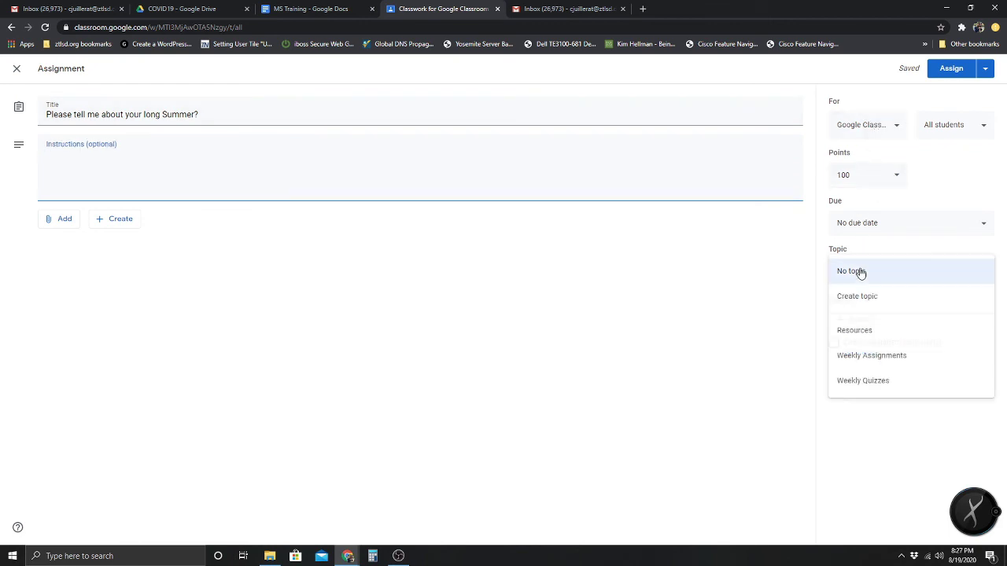
left_click(871, 355)
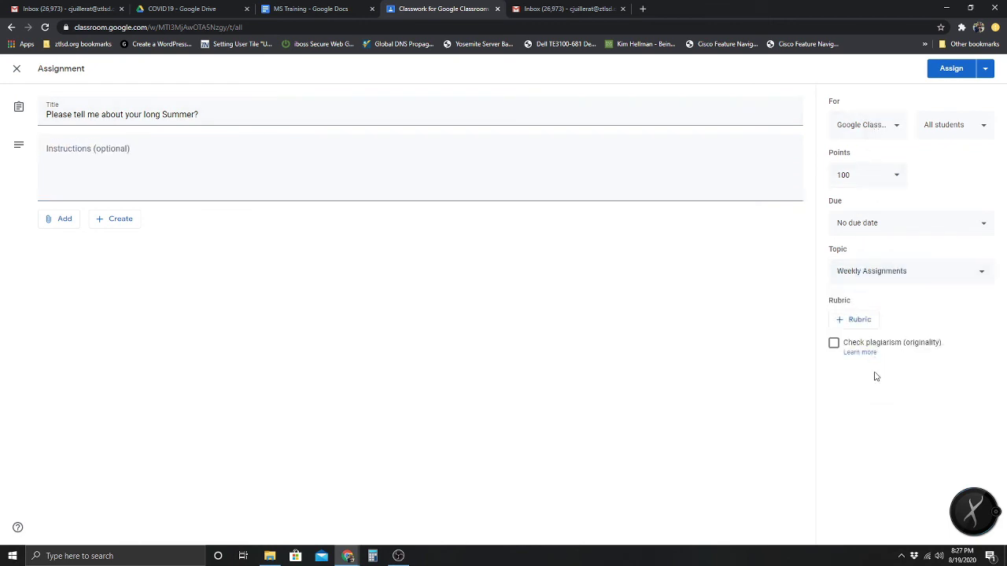
- Set the assignment's due date to Aug 24, 2020 at 9:00 AM, and assign it to the class
left_click(853, 228)
left_click(873, 269)
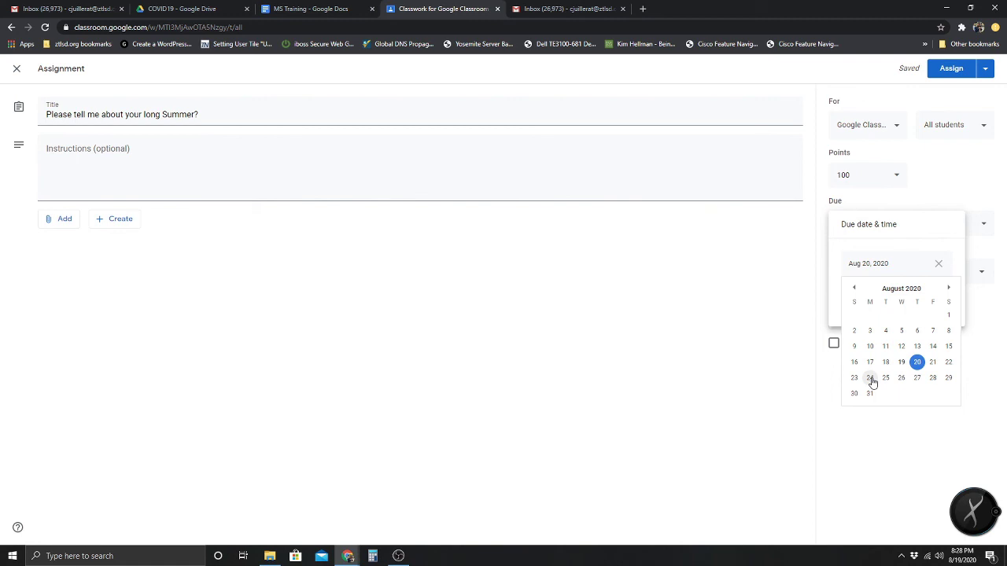
left_click(870, 379)
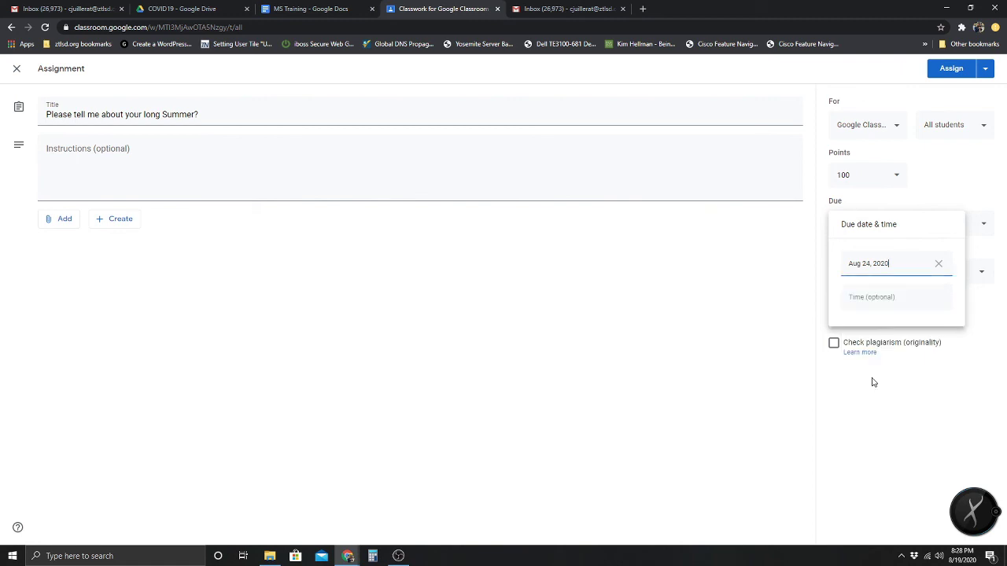
left_click(884, 296)
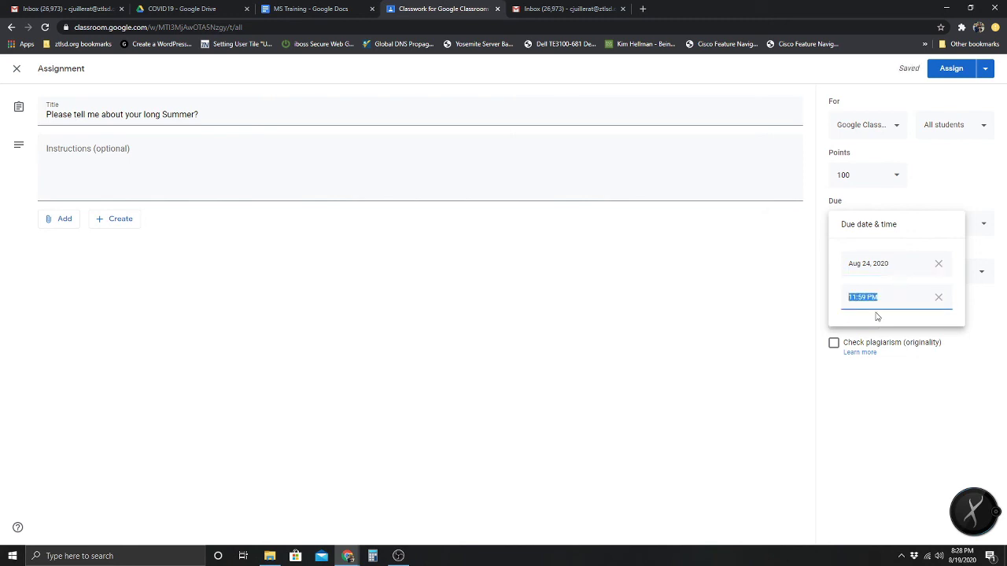
type("1")
key("BackSpace")
type("9:00 AM")
left_click(900, 371)
left_click(950, 68)
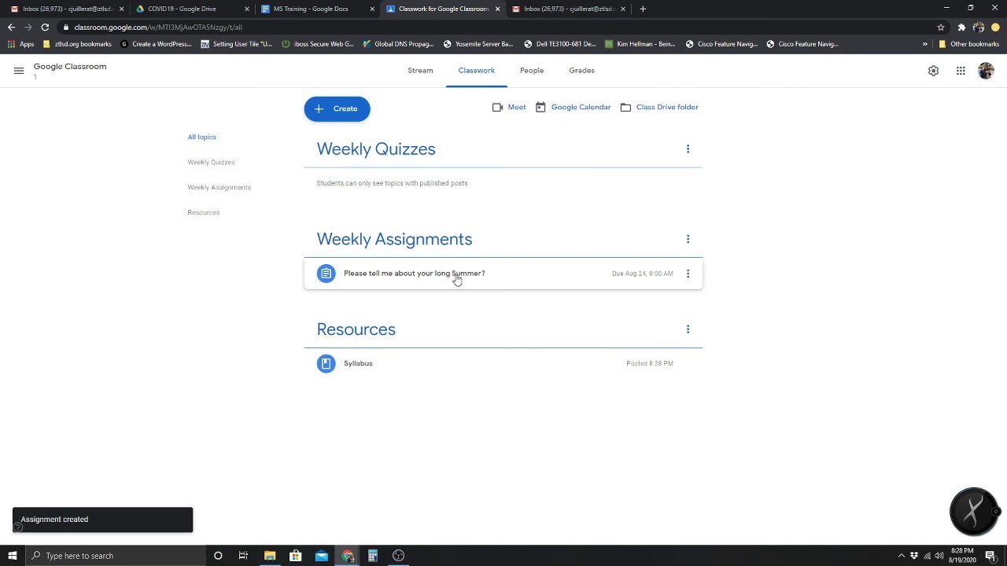
- Expand the posted summer assignment to view its details, and look at the list of available Google apps
left_click(456, 281)
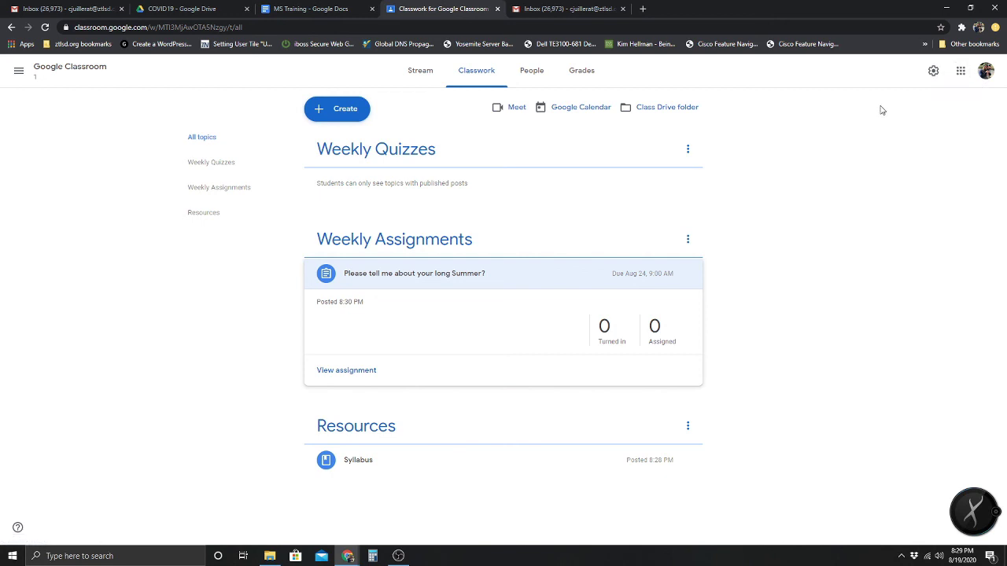
left_click(961, 72)
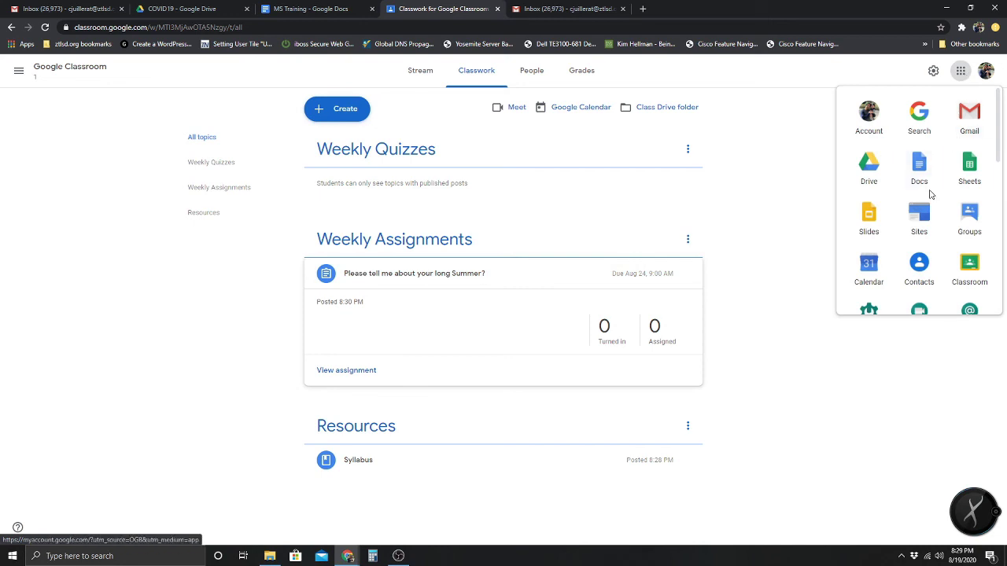
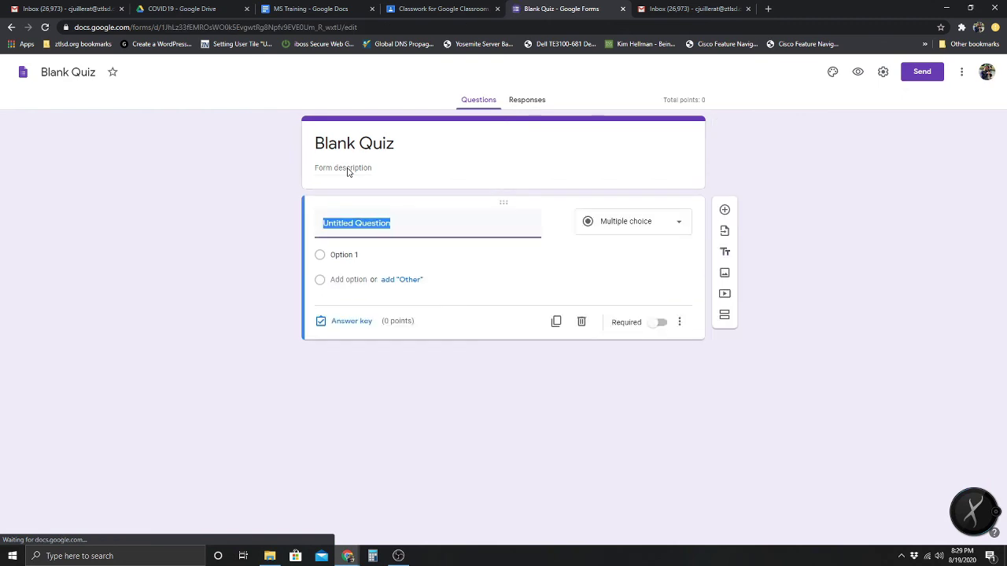
- Title the blank quiz form "Algebra 1"
left_click(335, 150)
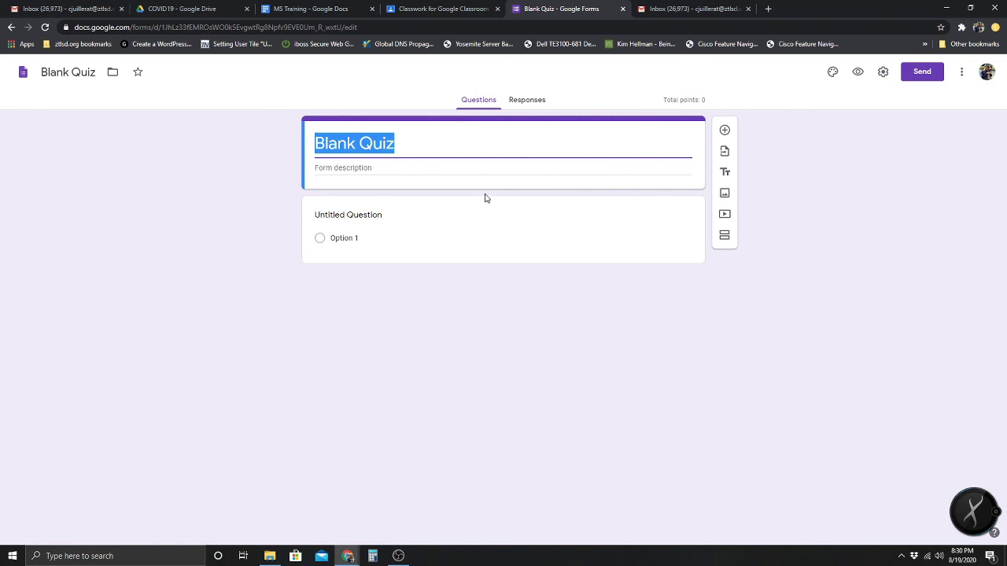
type("M")
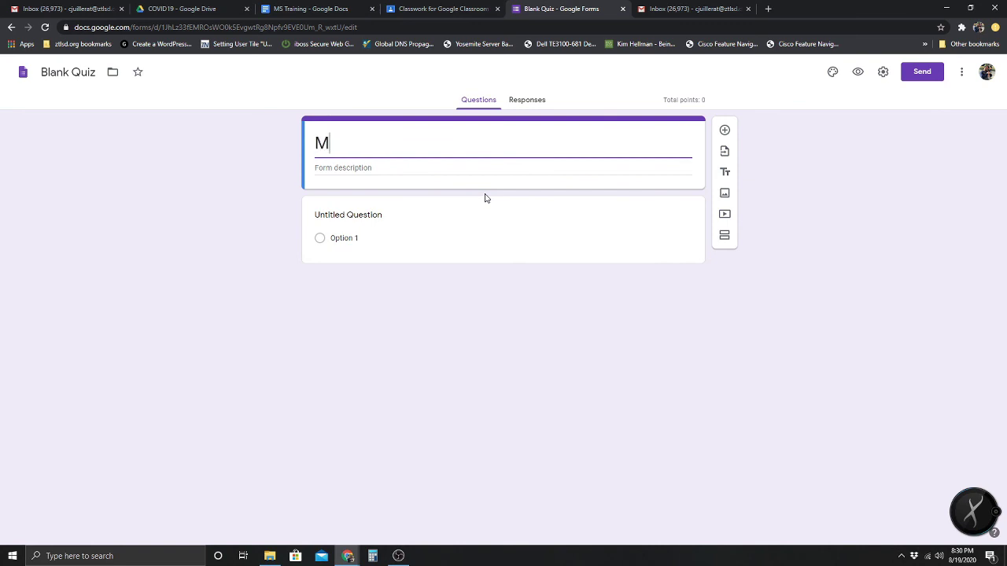
type("a")
key("BackSpace")
key("BackSpace")
type("Algebra 1")
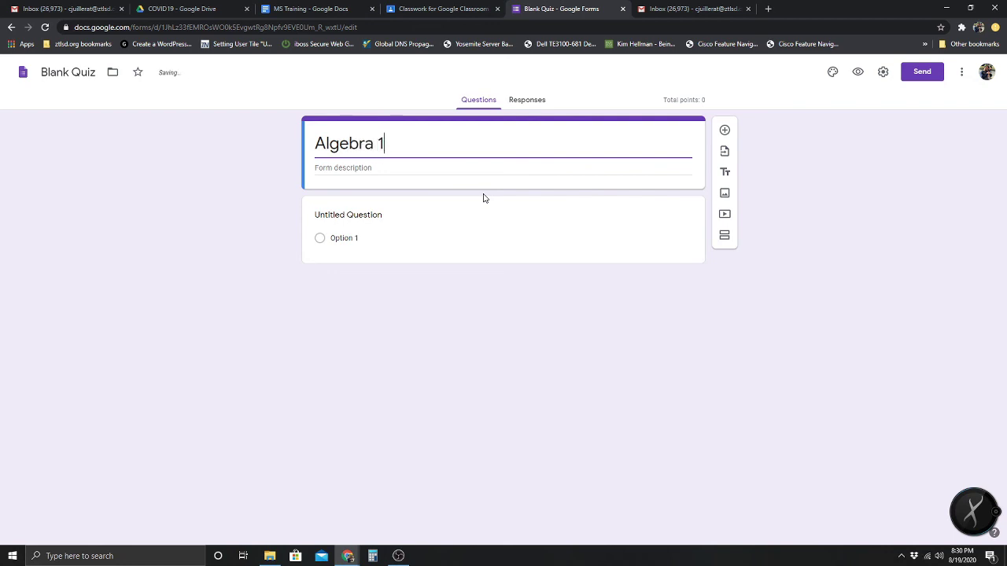
- Turn the untitled question into the multiple-choice question "2+2=" with the answer options 4, 3 and 2
left_click(473, 256)
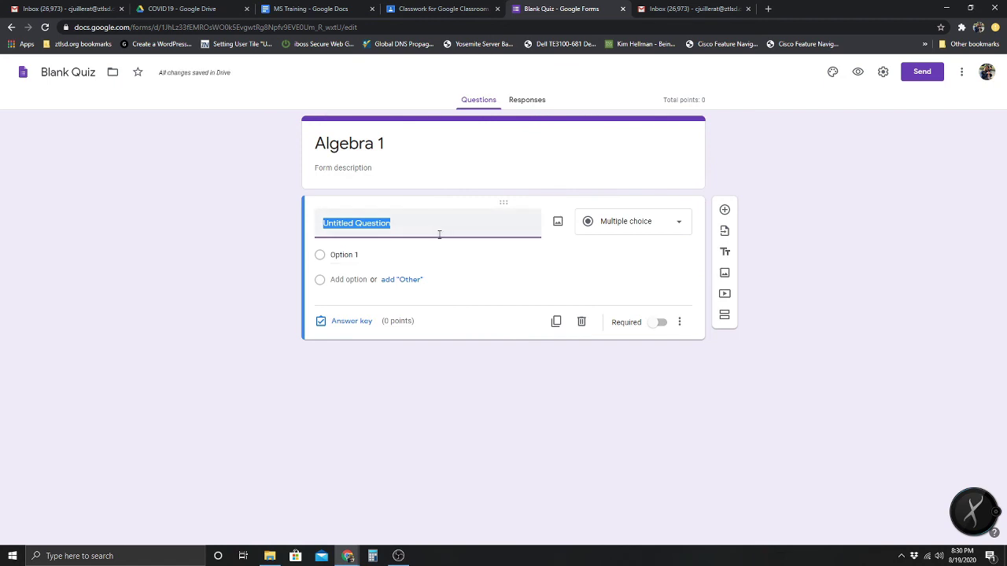
type("2+2=")
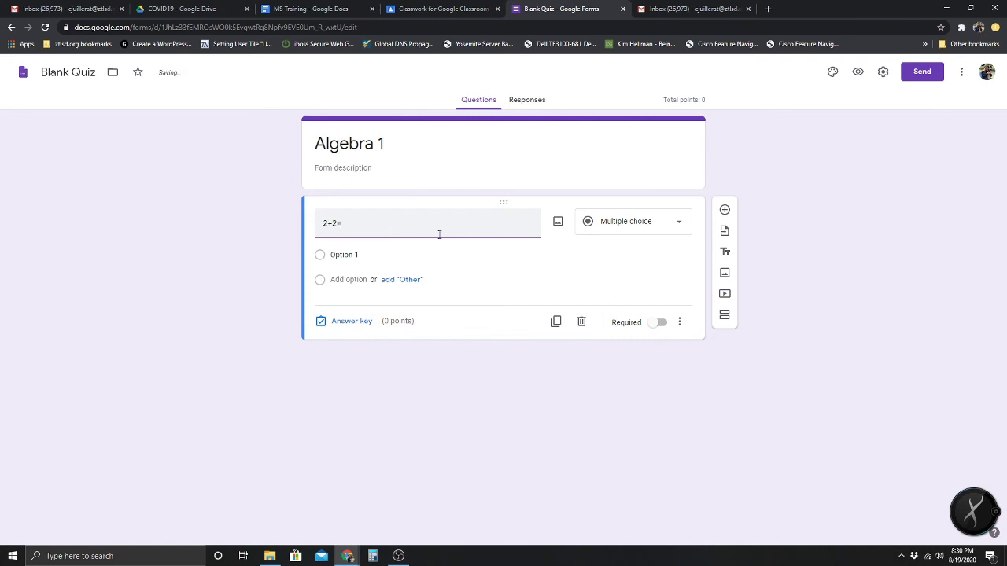
left_click(320, 262)
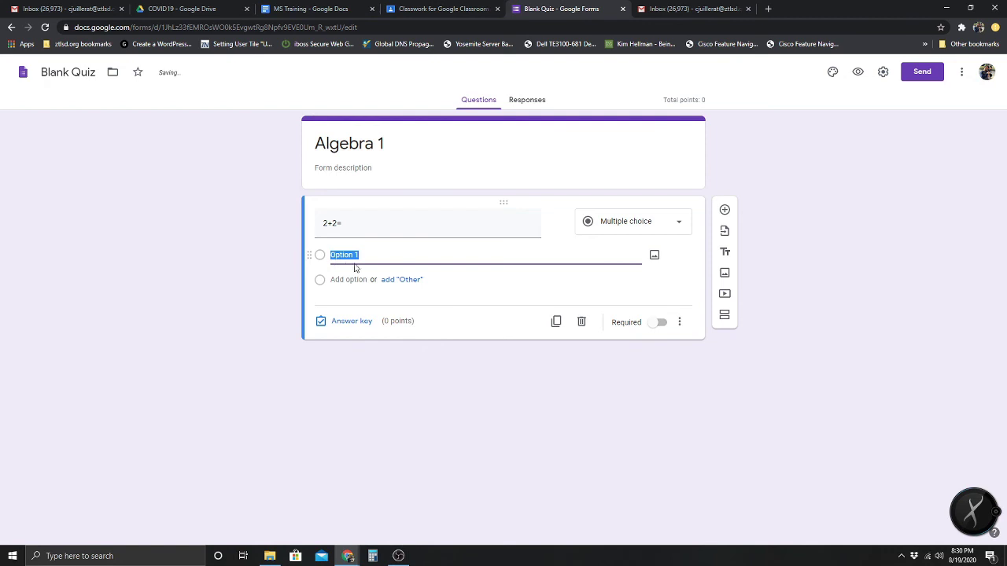
type("4")
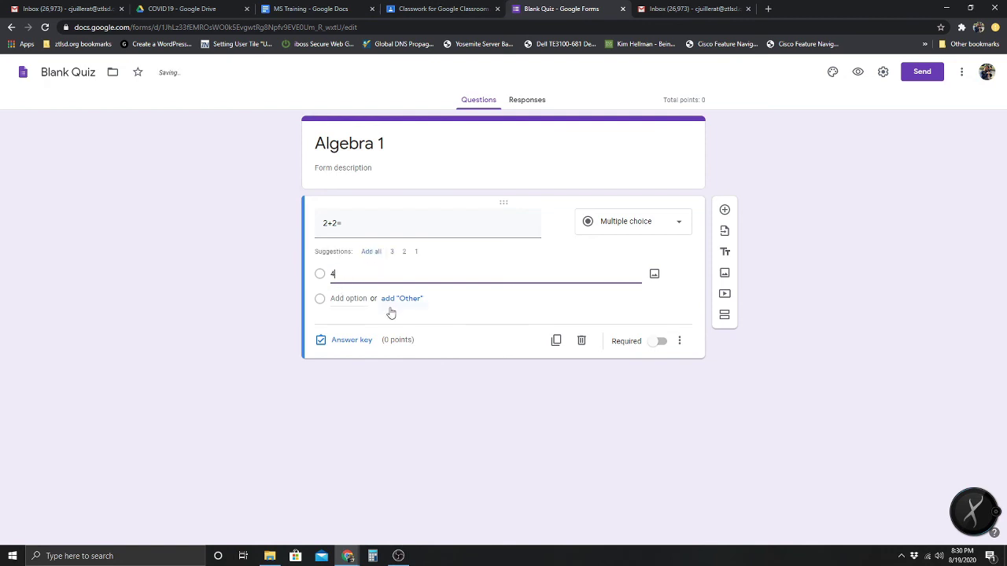
left_click(350, 296)
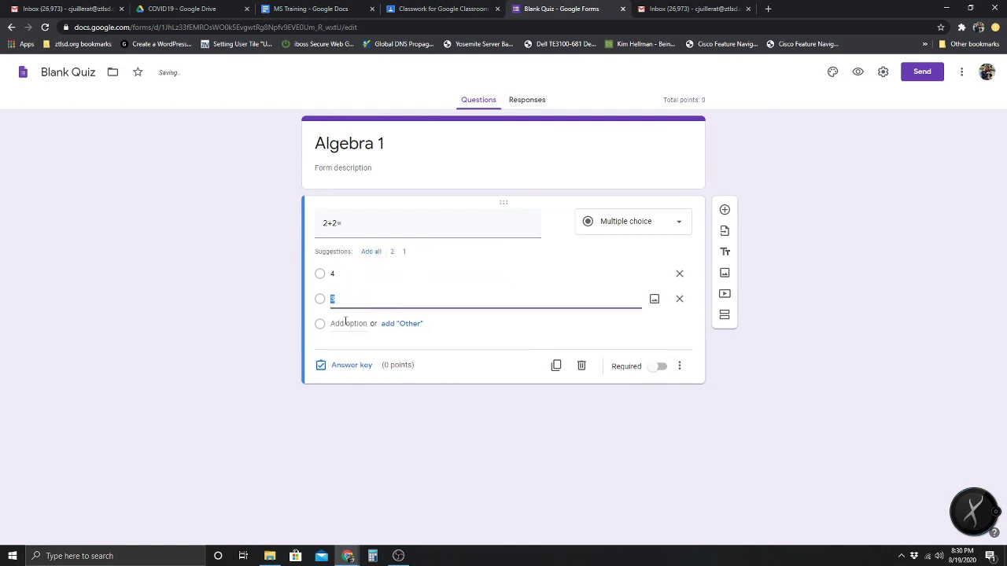
left_click(349, 323)
left_click(441, 383)
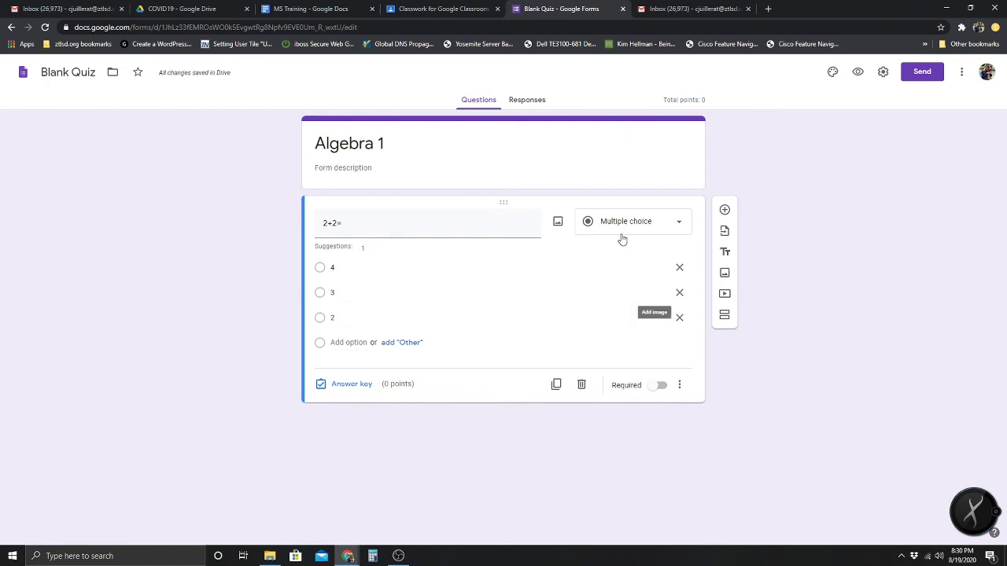
- Make the "2+2=" question required, and mark 4 as the correct answer in its answer key
left_click(659, 386)
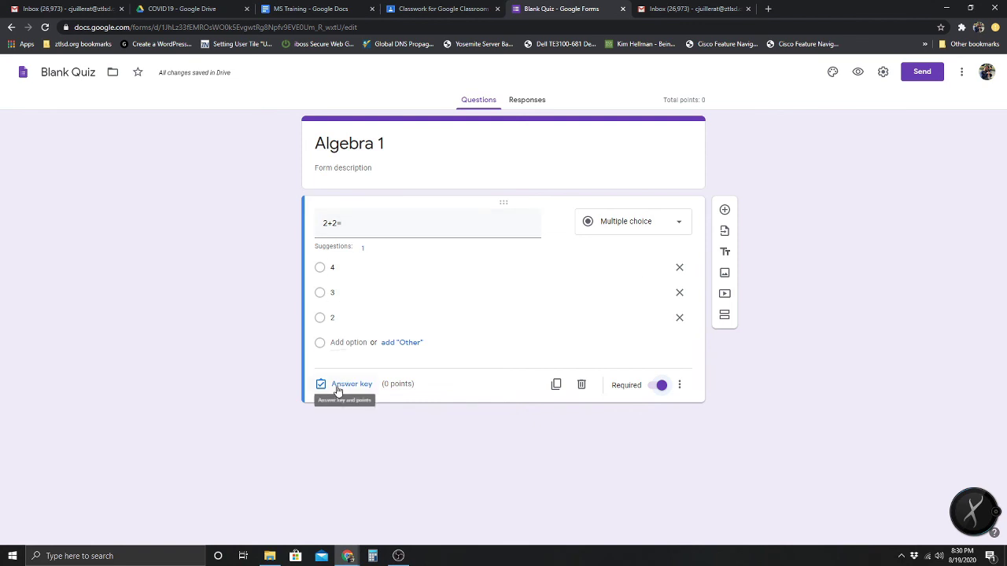
left_click(321, 269)
left_click(346, 384)
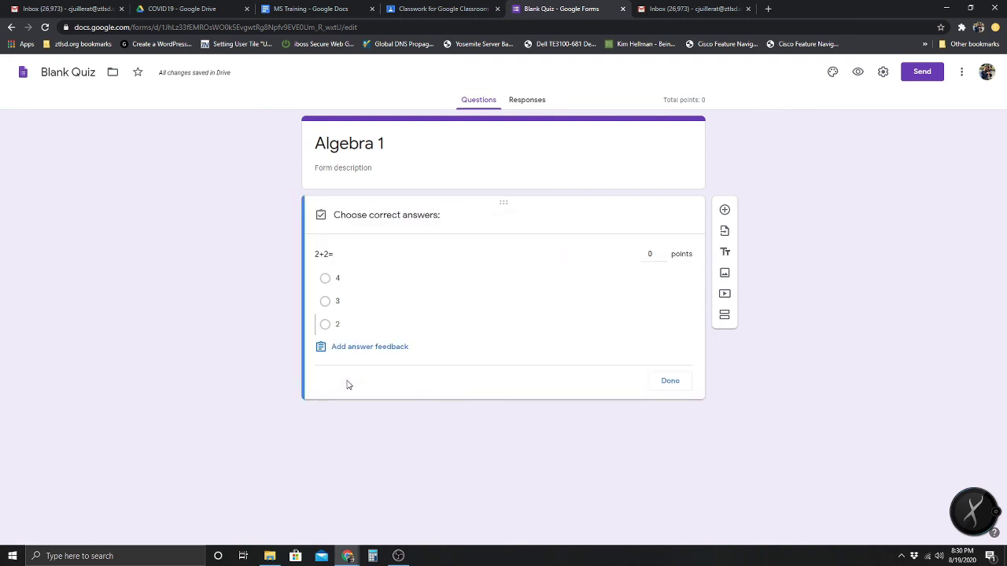
left_click(326, 283)
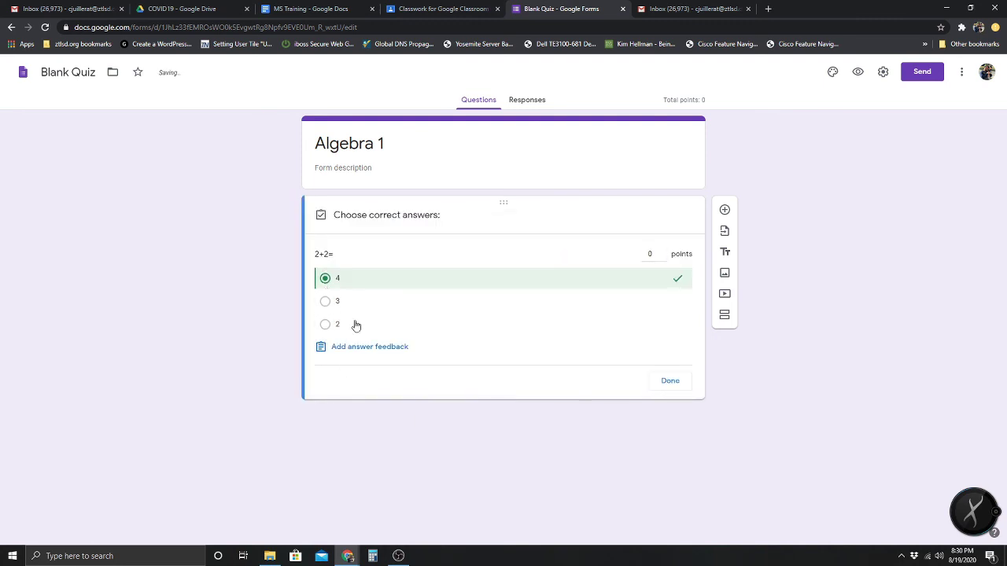
left_click(667, 379)
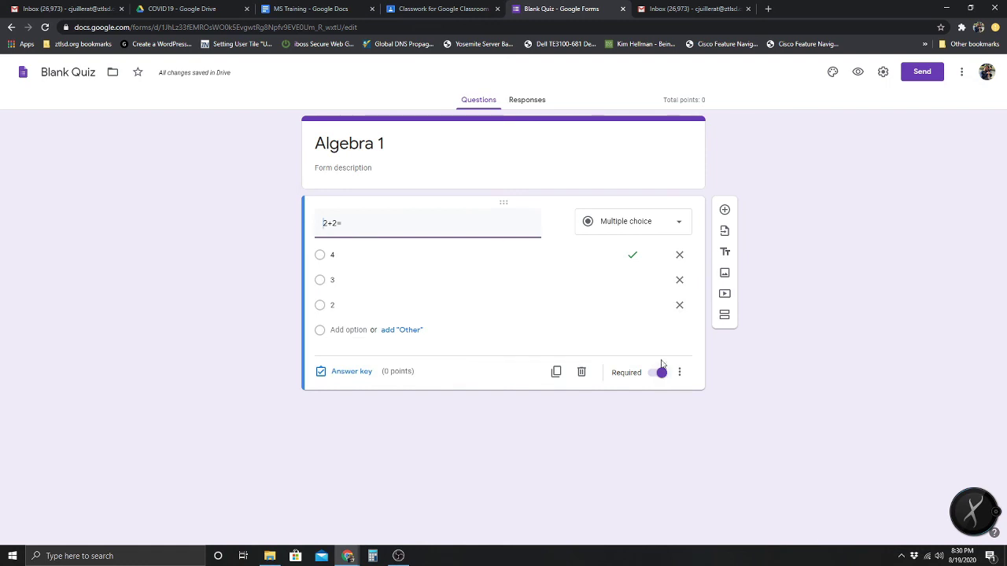
- Make the "2+2=" question worth 2 points in its answer key, and rename the quiz file "Algebra 1"
left_click(371, 373)
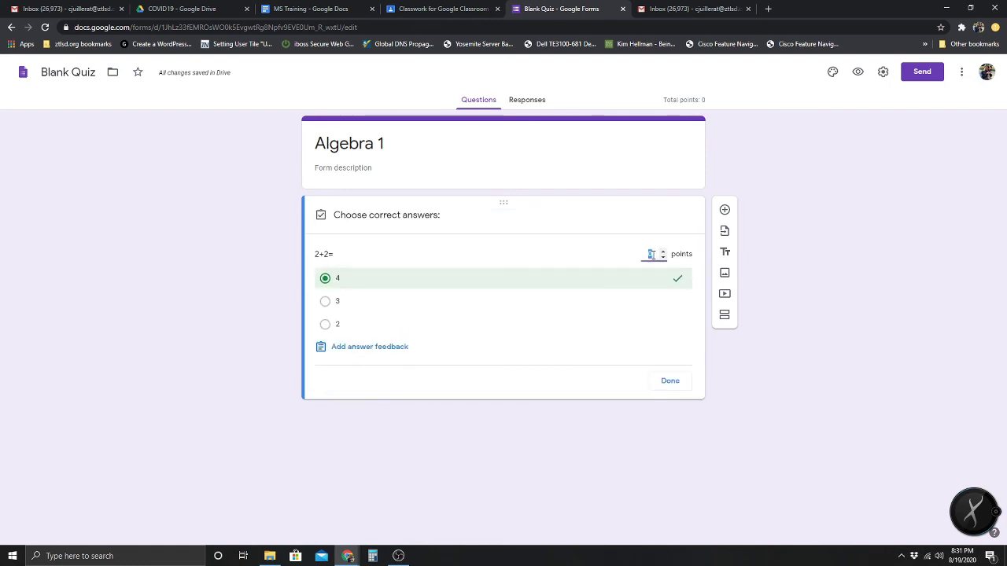
left_click(669, 381)
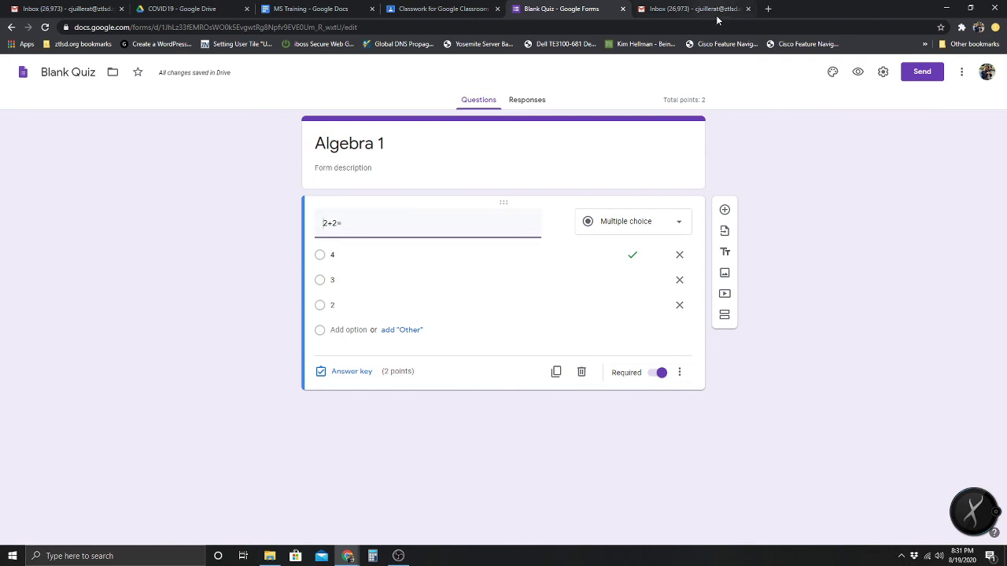
left_click(91, 71)
triple_click(62, 74)
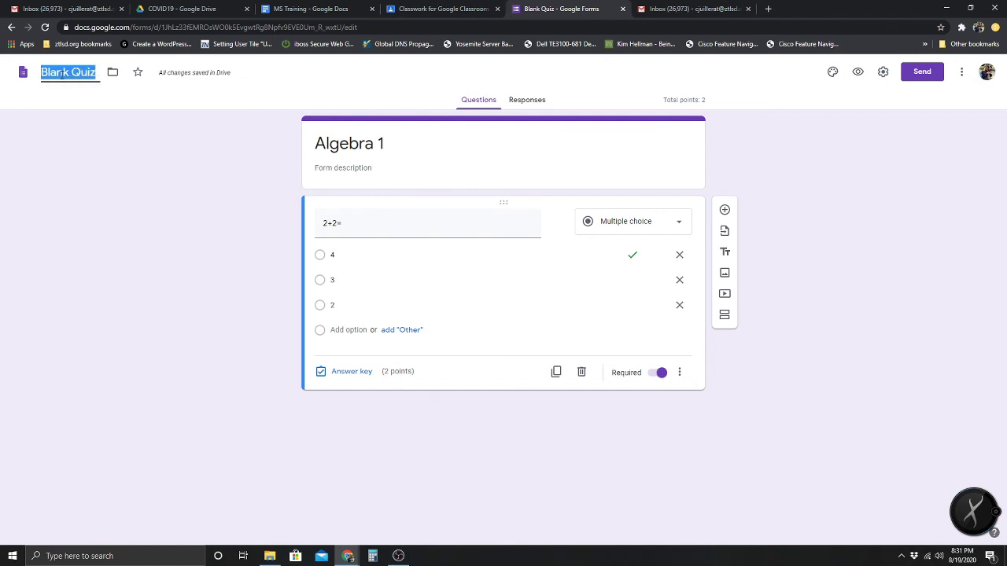
type("Al")
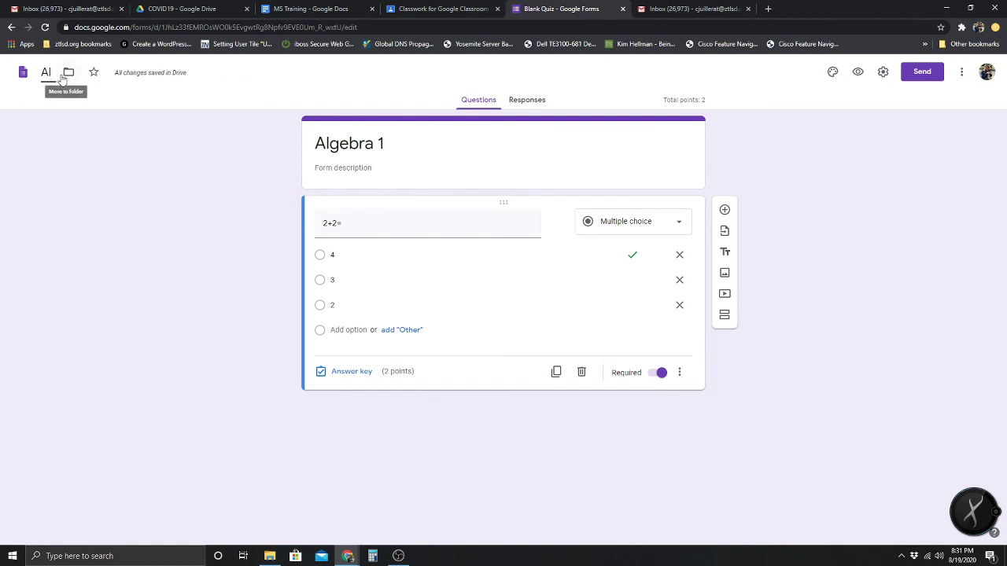
type("gebra")
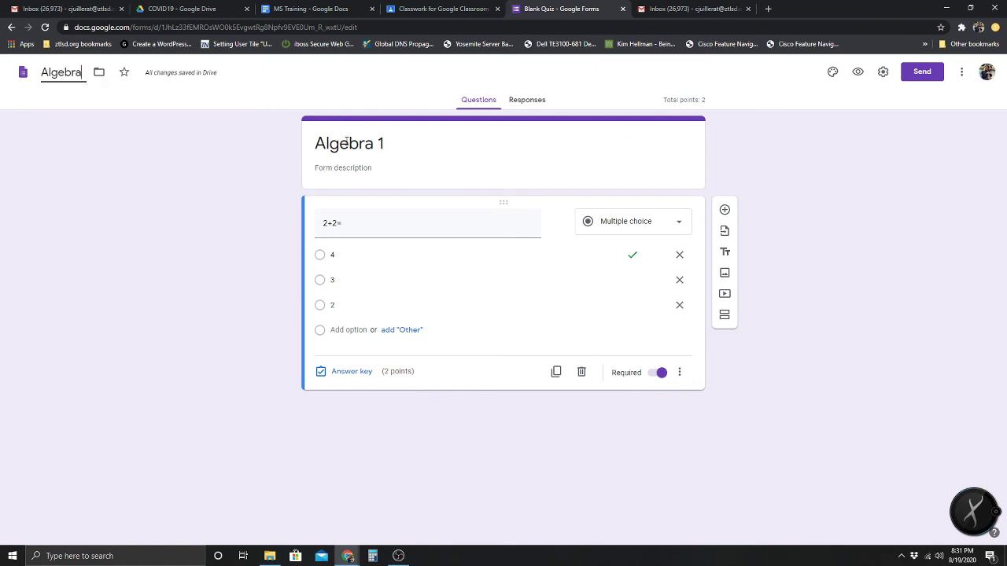
type(" 1")
left_click(119, 138)
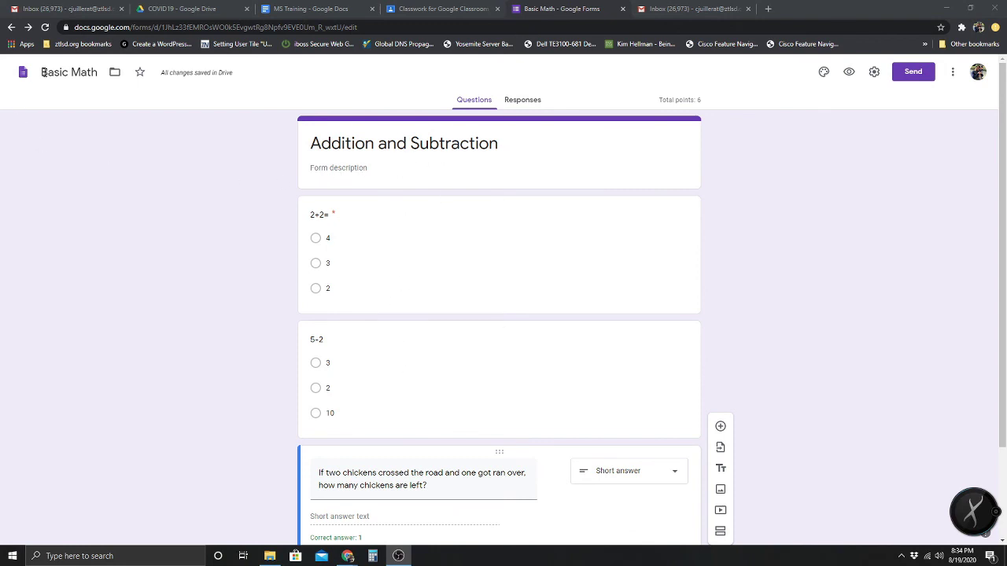
- Review the questions in the Basic Math quiz form, and look over the question types available for the chicken question
scroll(586, 209, "down", 2)
scroll(603, 218, "up", 2)
scroll(462, 362, "down", 1)
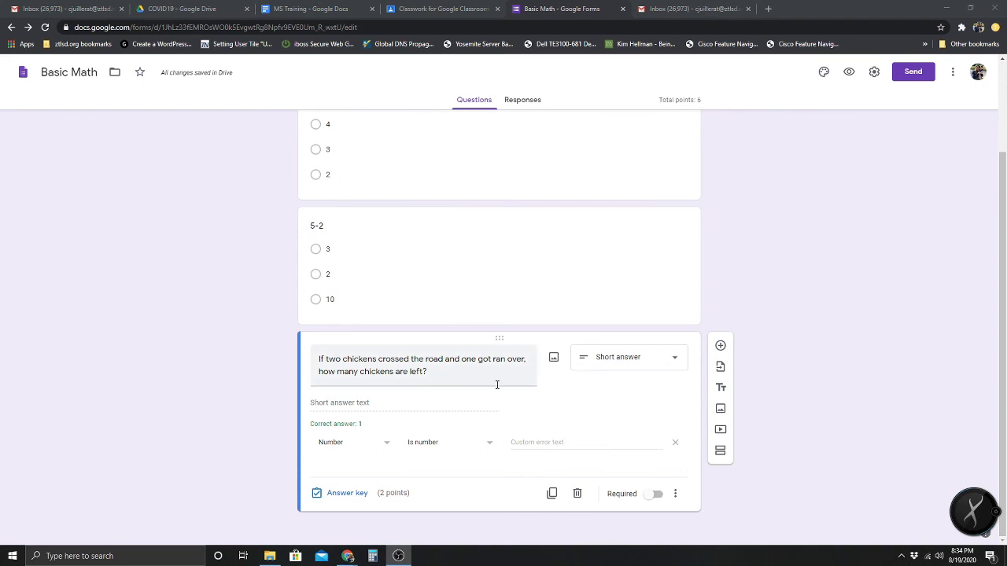
scroll(767, 396, "up", 1)
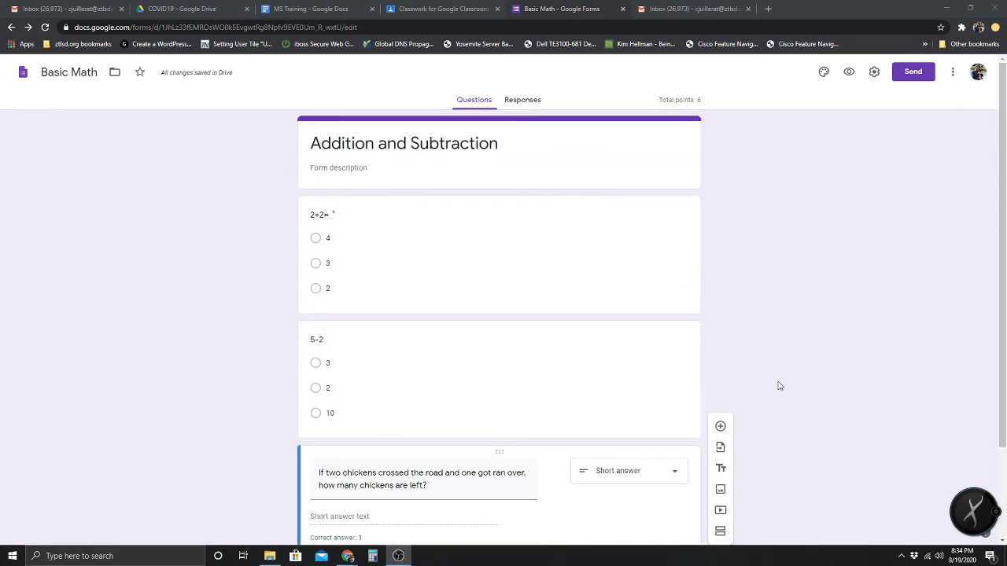
scroll(559, 386, "down", 1)
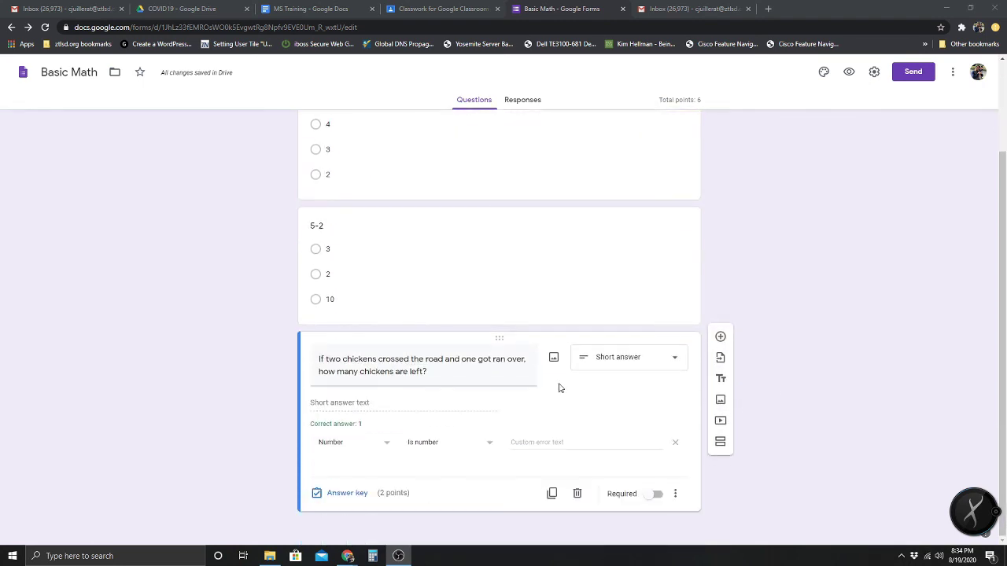
left_click(606, 365)
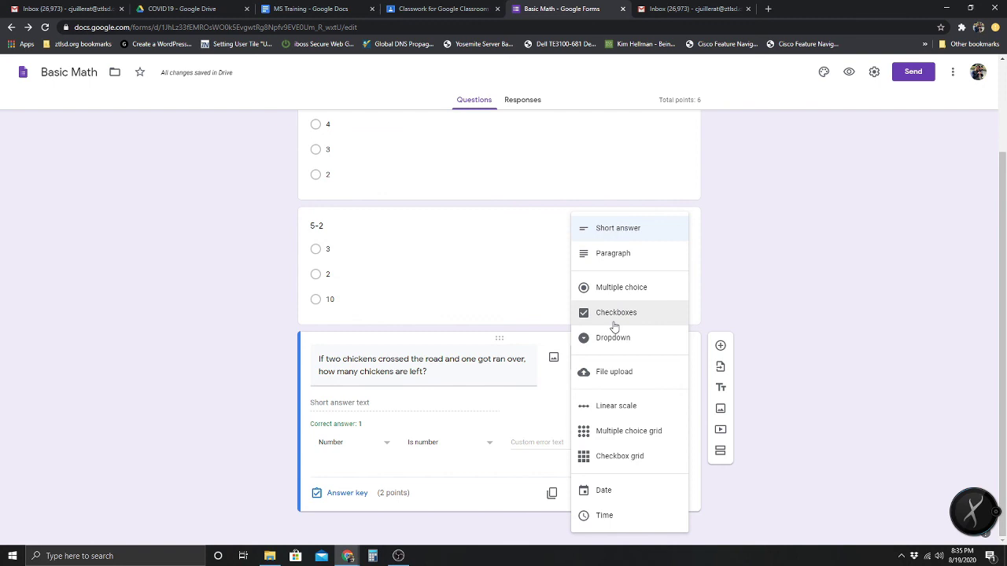
left_click(885, 280)
scroll(694, 330, "up", 3)
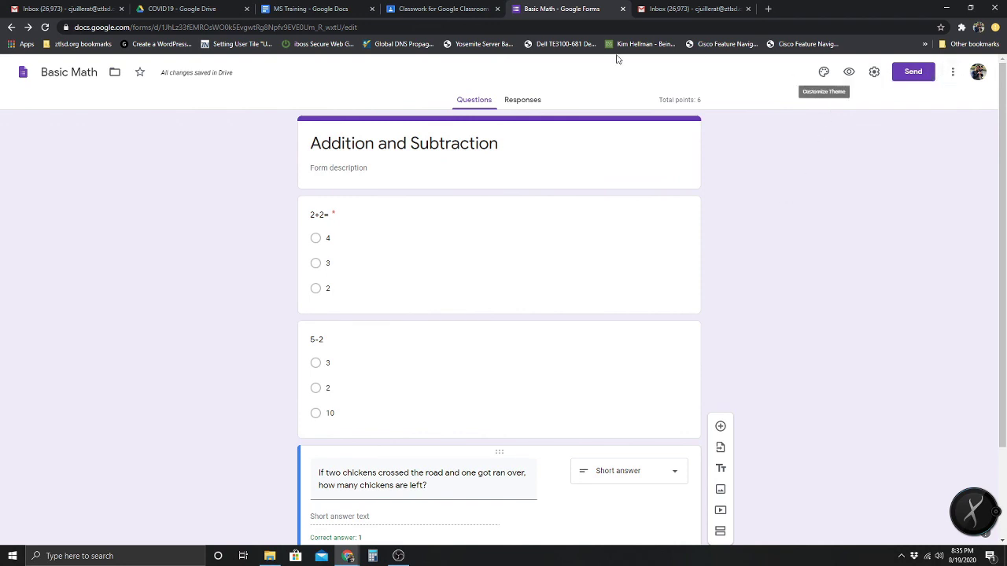
- Start a quiz assignment in Google Classroom, and replace its attached Blank Quiz with the Basic Math form from Google Drive
left_click(431, 6)
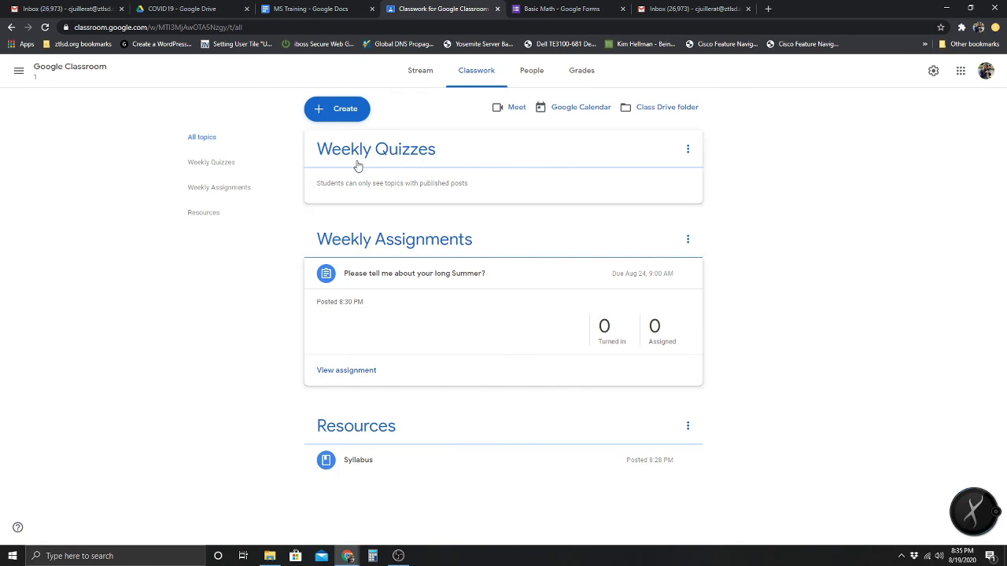
left_click(339, 108)
left_click(400, 167)
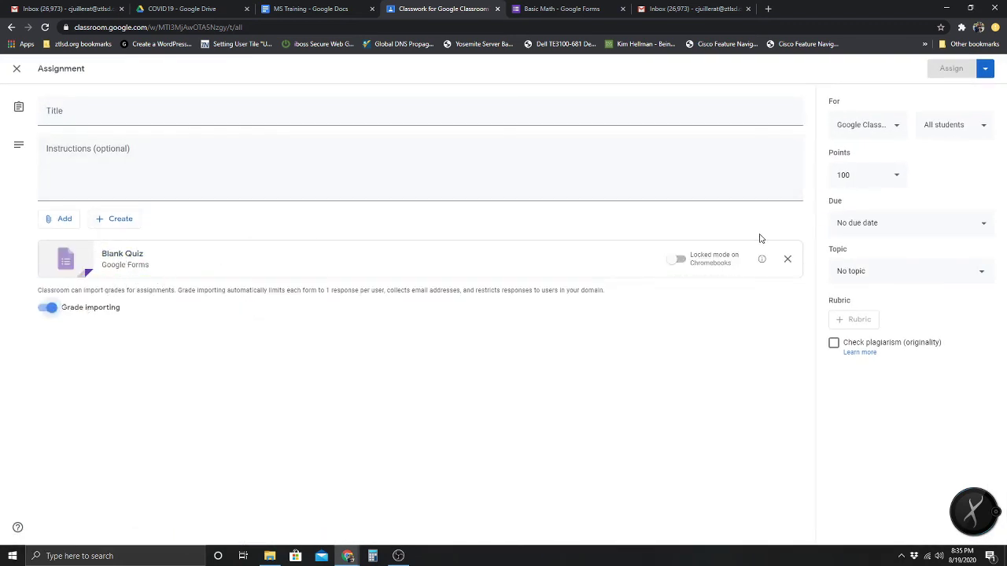
left_click(787, 260)
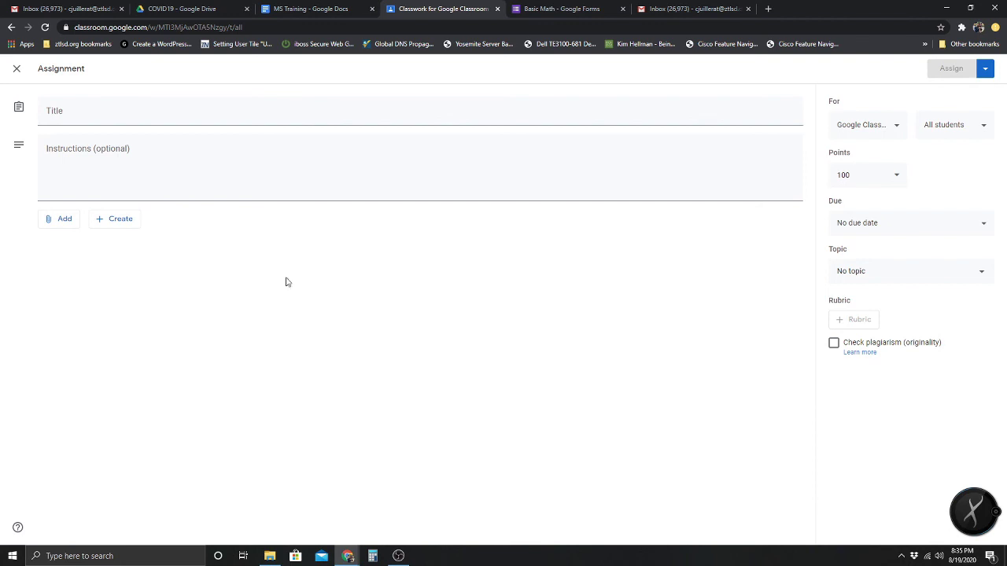
left_click(68, 219)
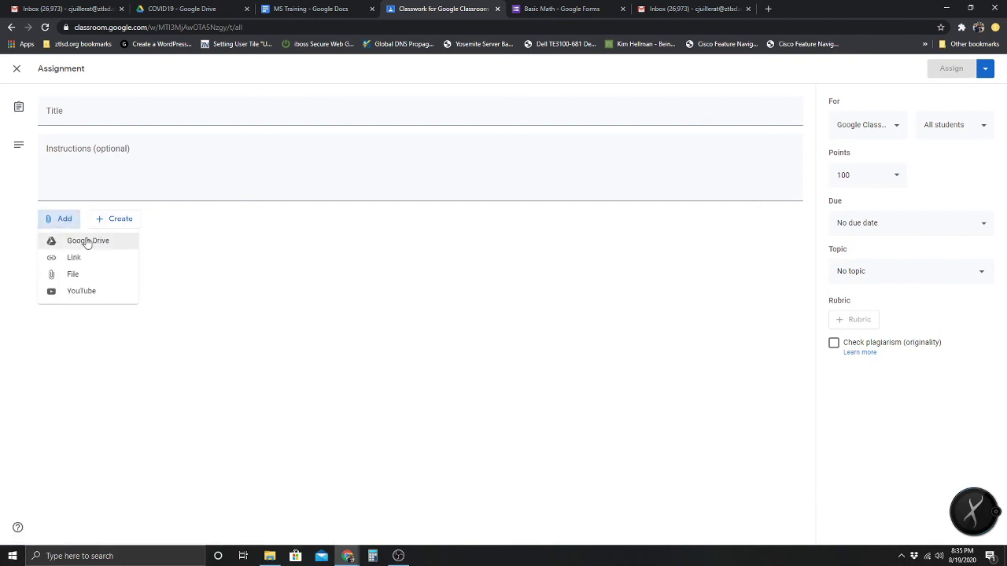
left_click(83, 240)
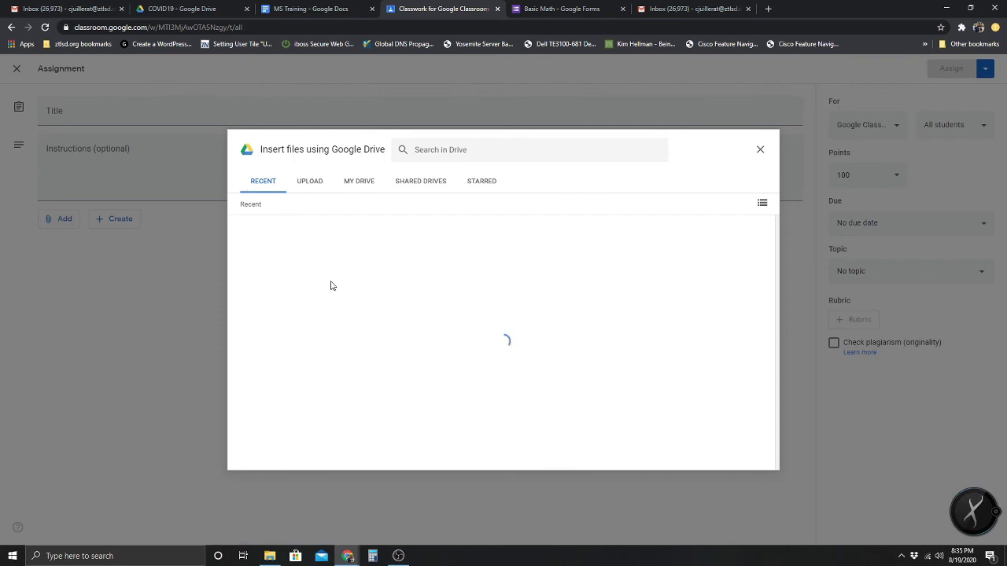
double_click(391, 276)
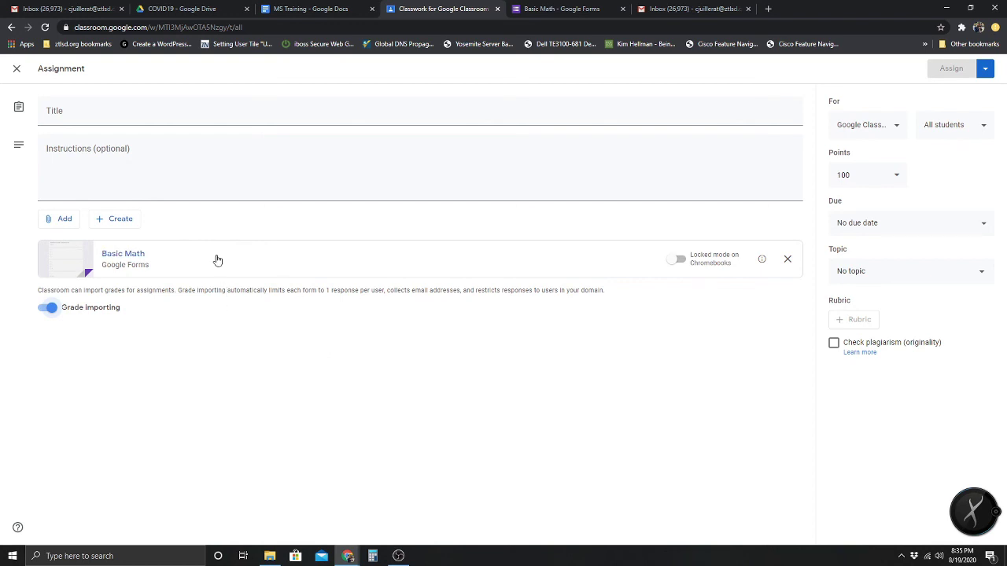
- Title the quiz assignment "Quiz" and make it due on Aug 25, 2020 at 9:00 AM
left_click(90, 115)
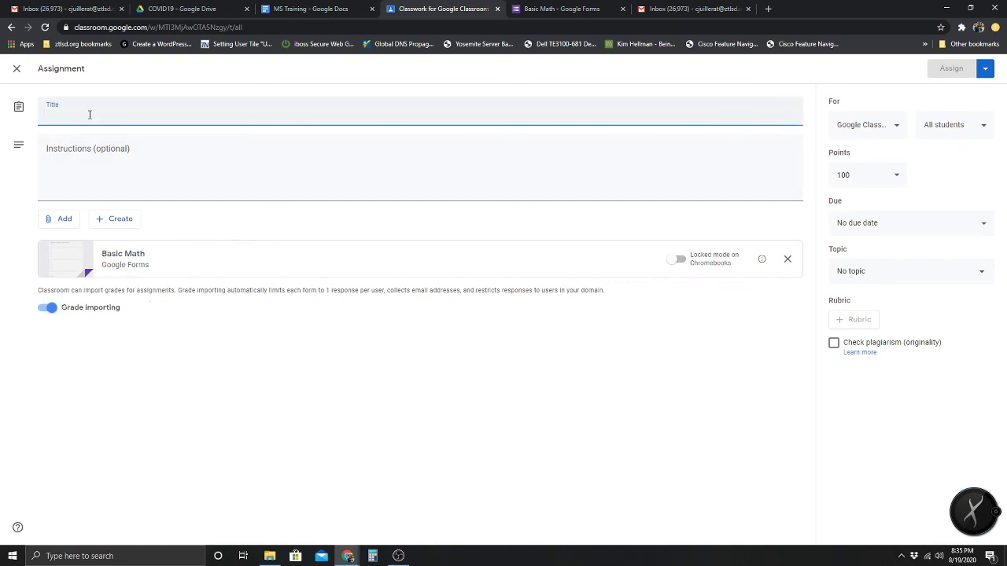
type("Quiz")
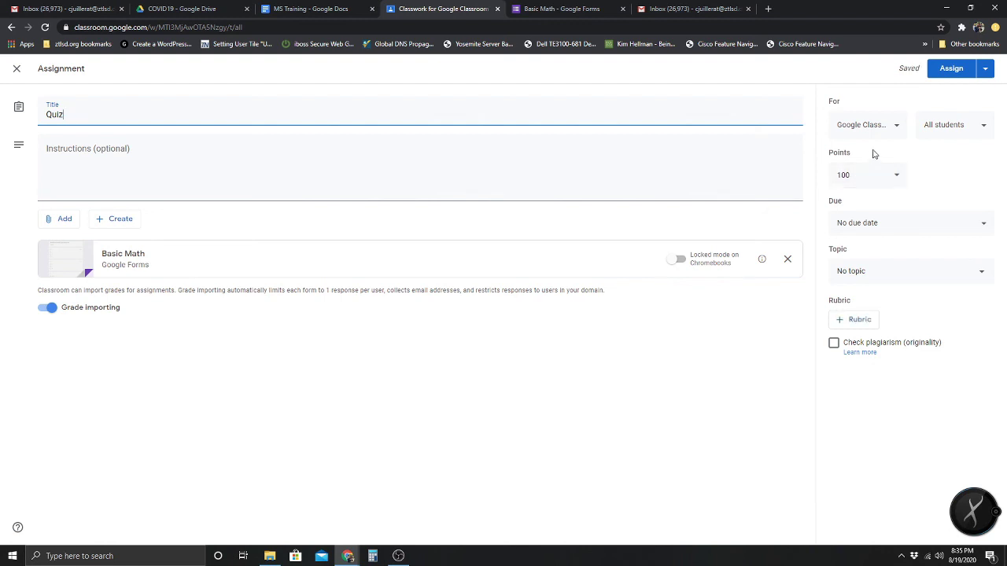
left_click(866, 228)
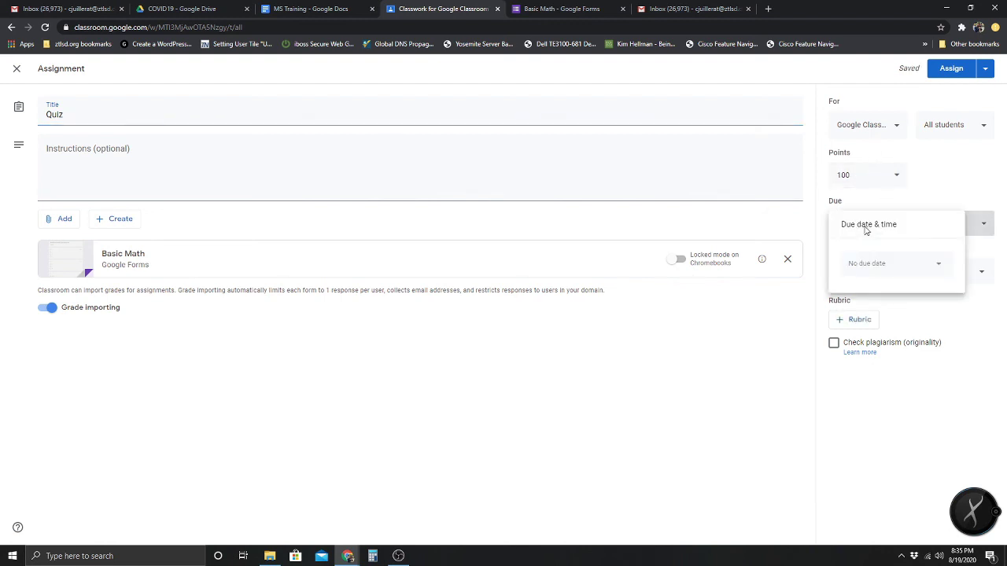
left_click(888, 261)
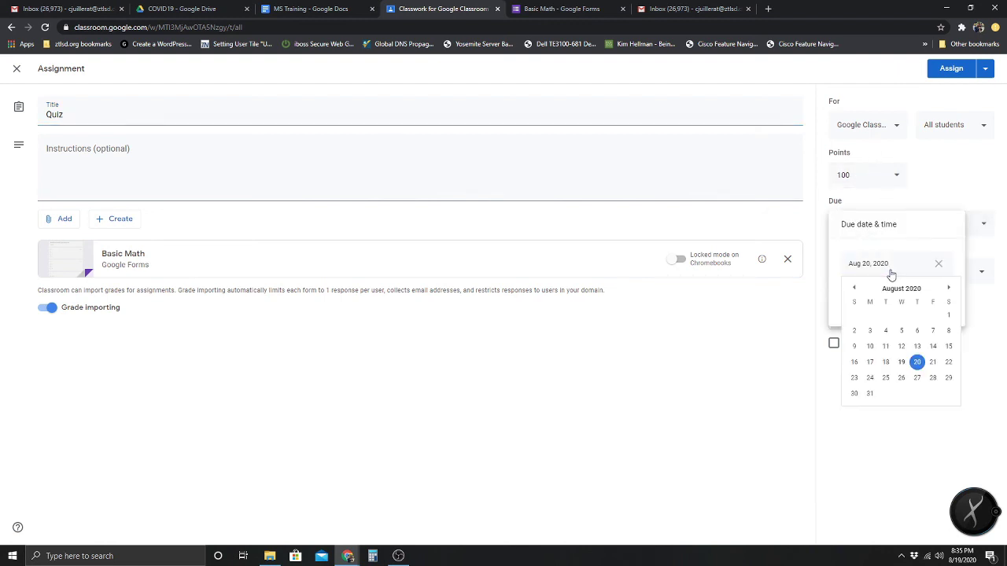
left_click(886, 380)
left_click(859, 304)
type("9:00 AM")
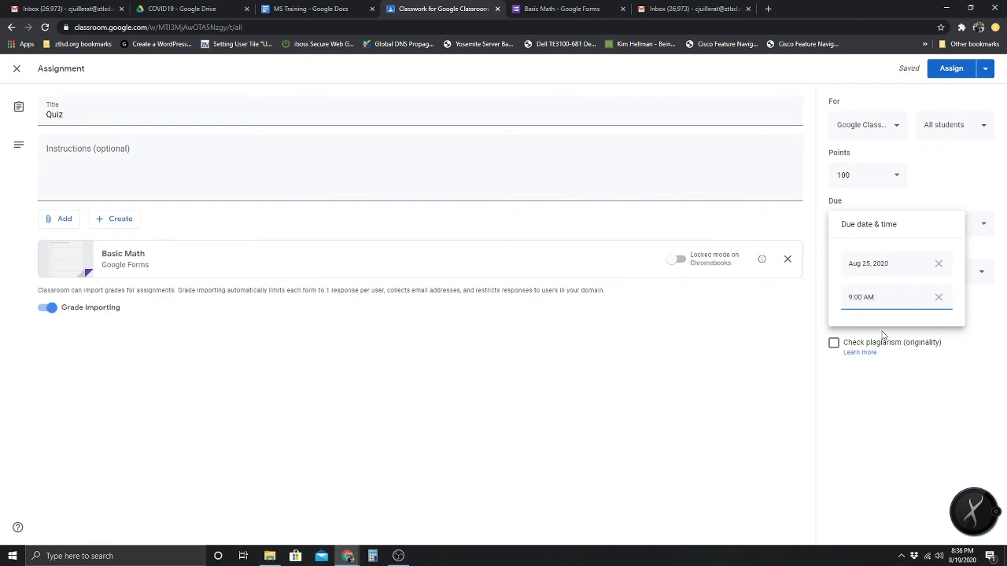
left_click(884, 397)
- Assign the quiz under the Weekly Quizzes topic, and go to the class stream
left_click(885, 275)
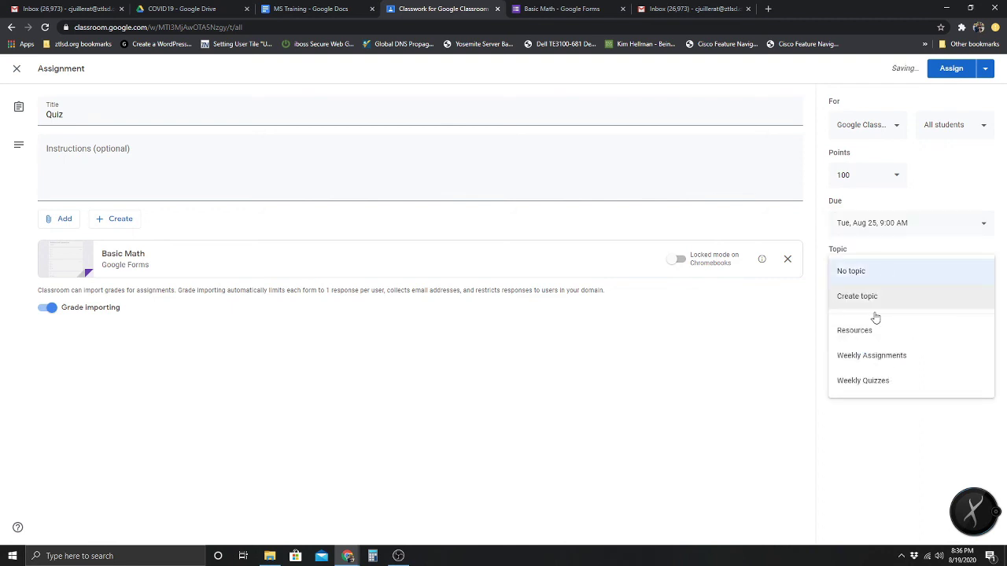
left_click(880, 381)
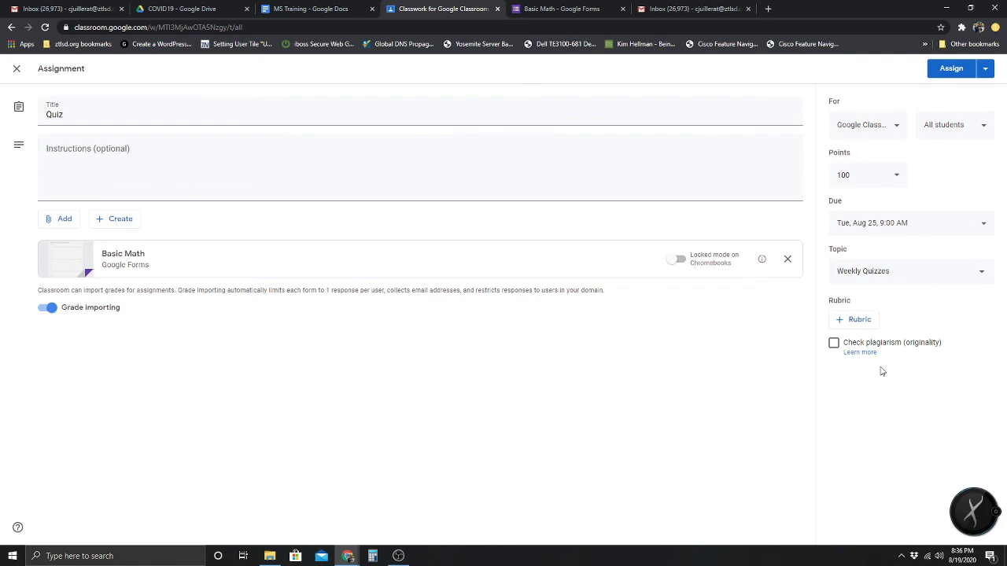
left_click(960, 72)
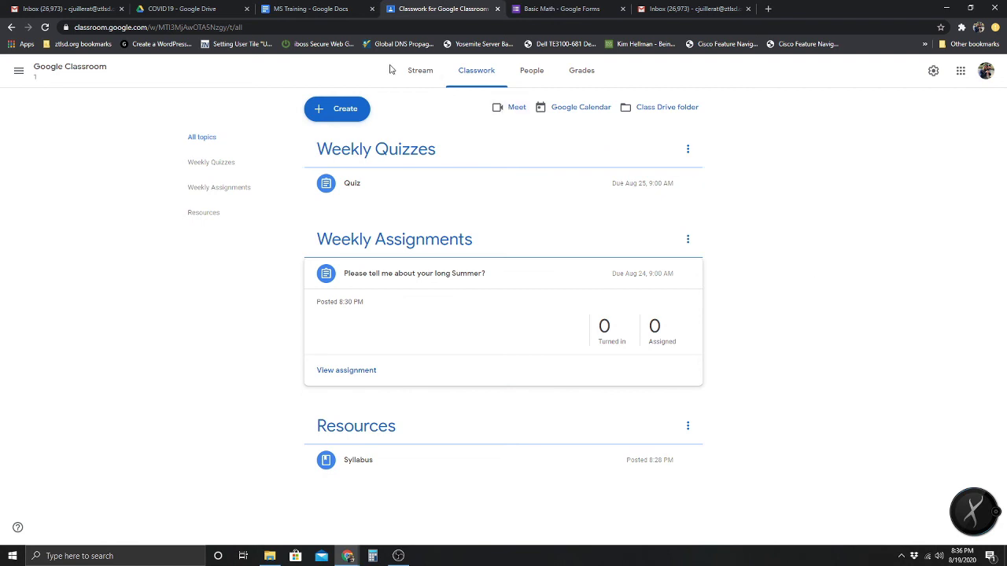
left_click(422, 69)
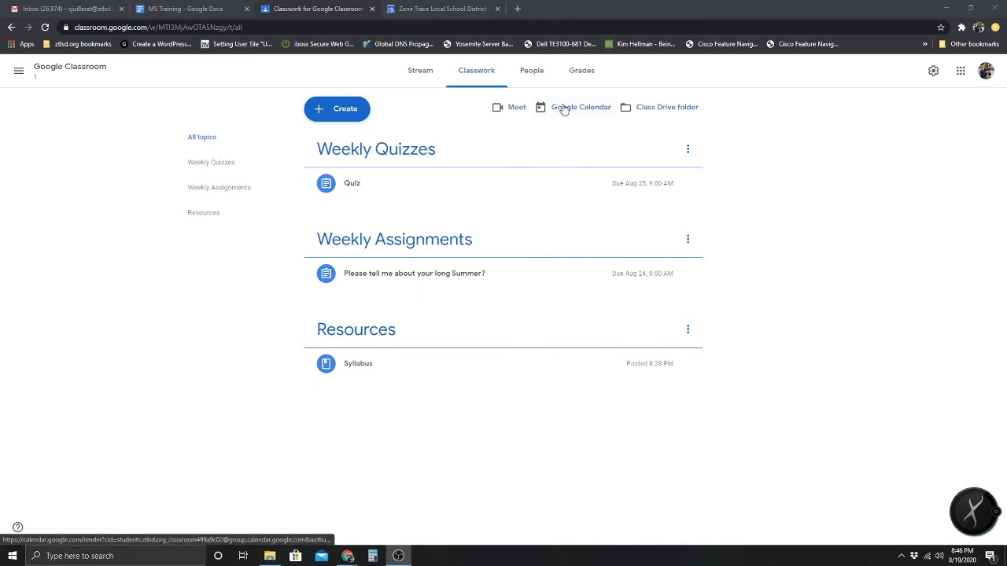
- In Google Calendar, save an August 26 event titled "Remote Learners Meeting" with Google Meet video conferencing
left_click(494, 7)
left_click(571, 432)
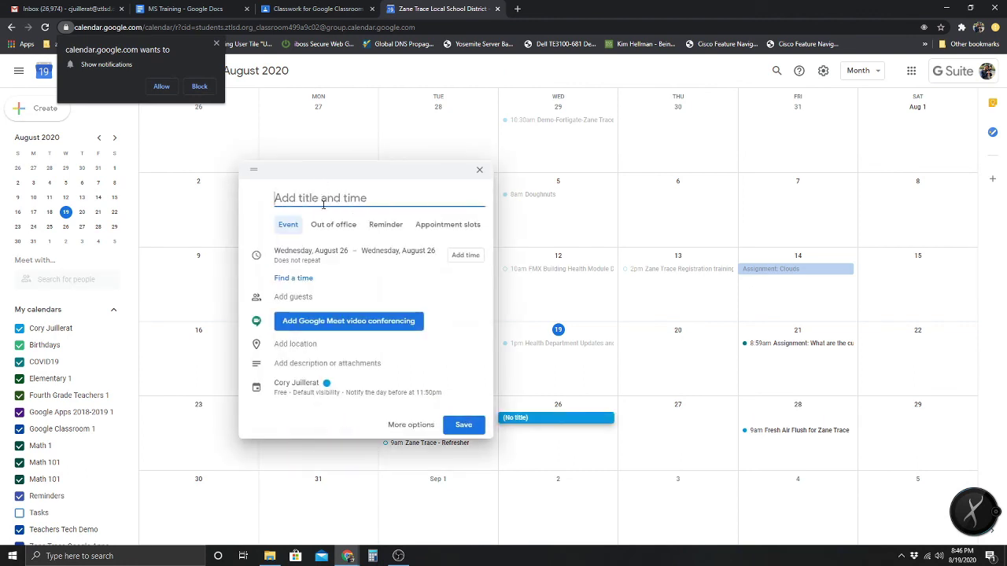
type("Remote L")
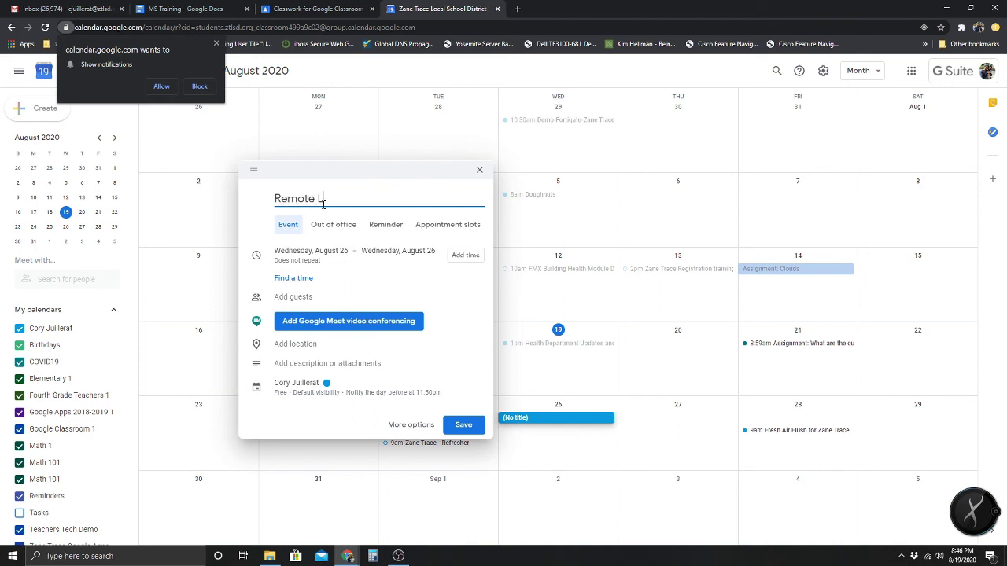
type("earners Meeting")
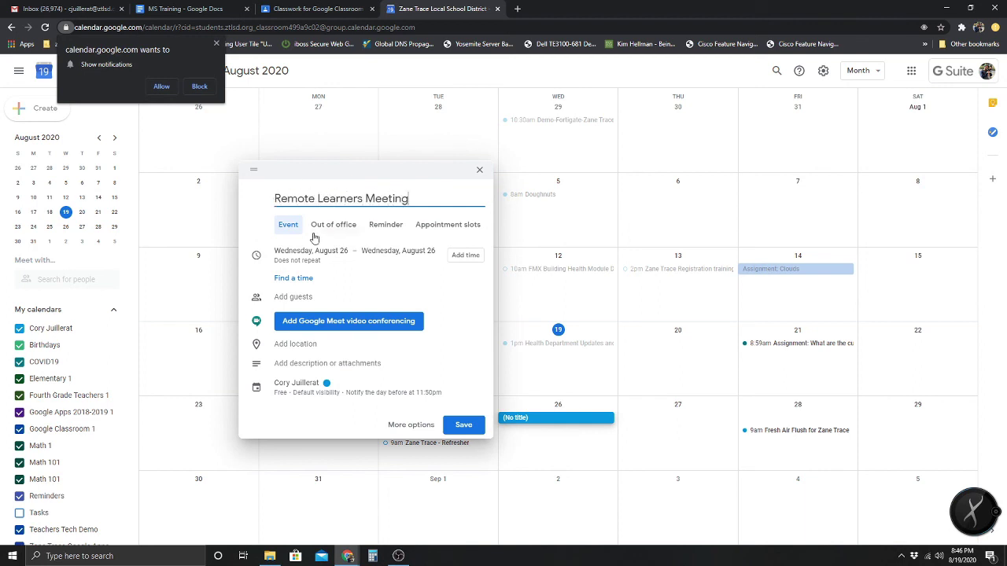
left_click(351, 324)
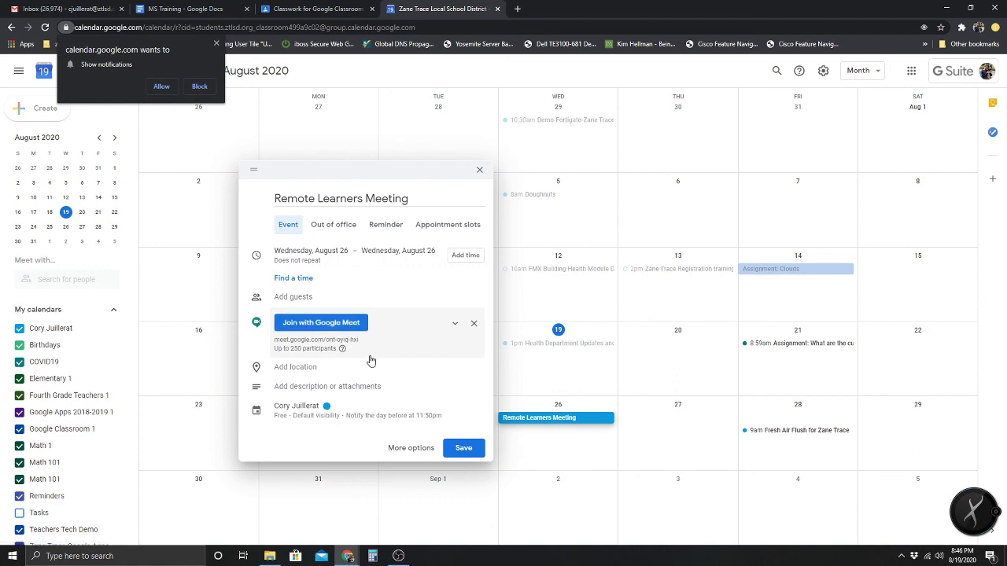
left_click(467, 447)
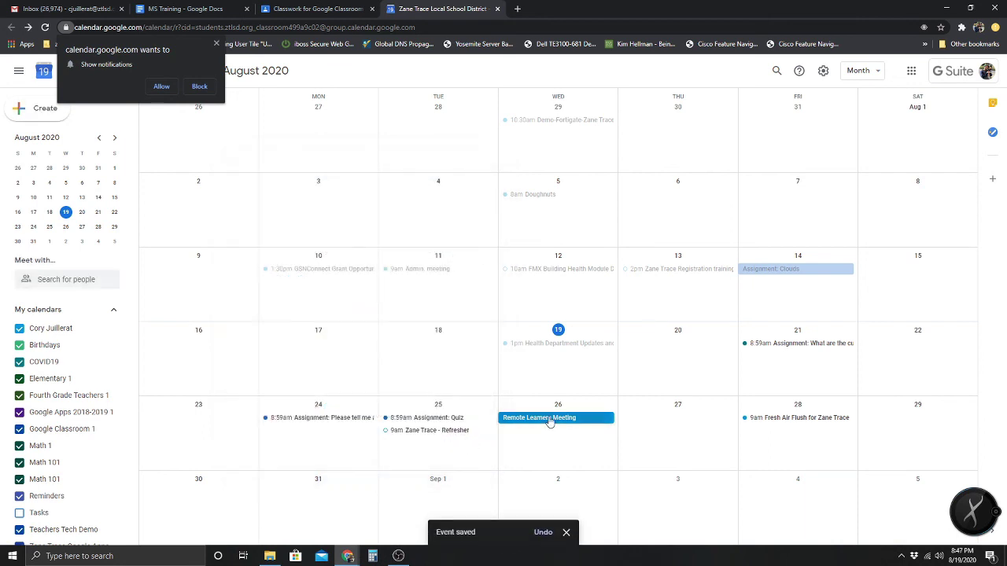
- Copy the Google Meet link of the August 26 meeting, and start a Google Classroom assignment titled "Remote Learners Meeting"
left_click(550, 418)
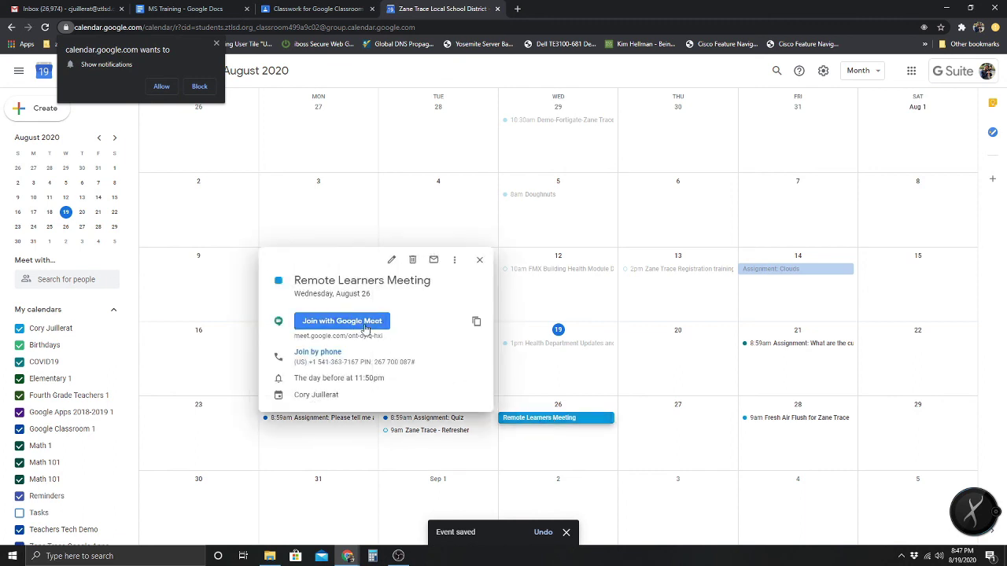
left_click(475, 323)
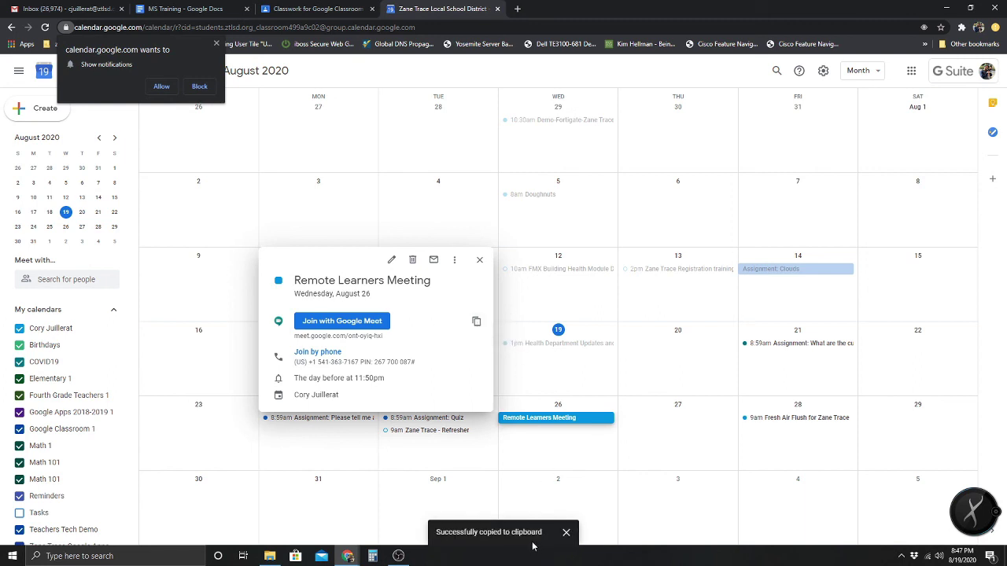
left_click(356, 6)
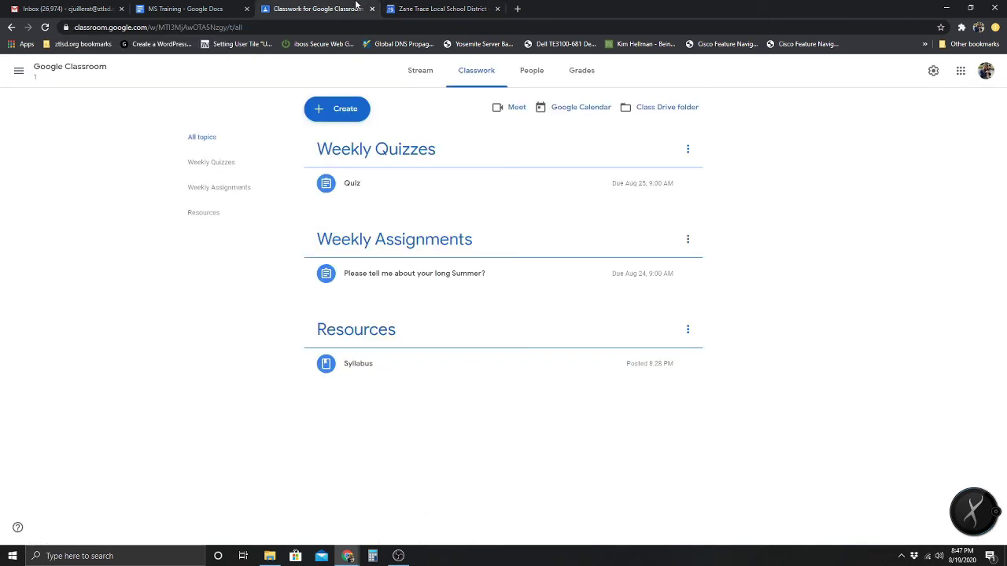
left_click(362, 115)
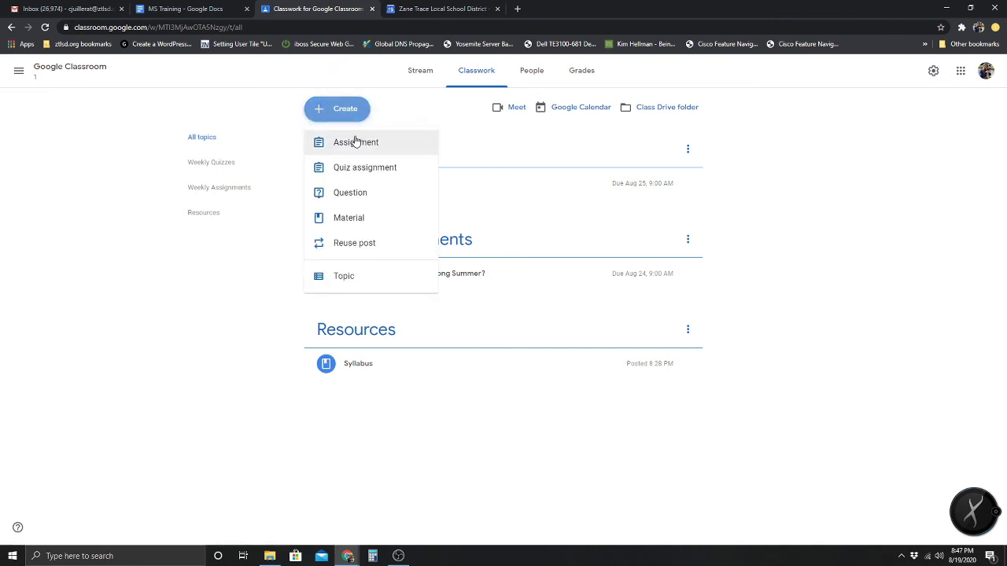
left_click(355, 142)
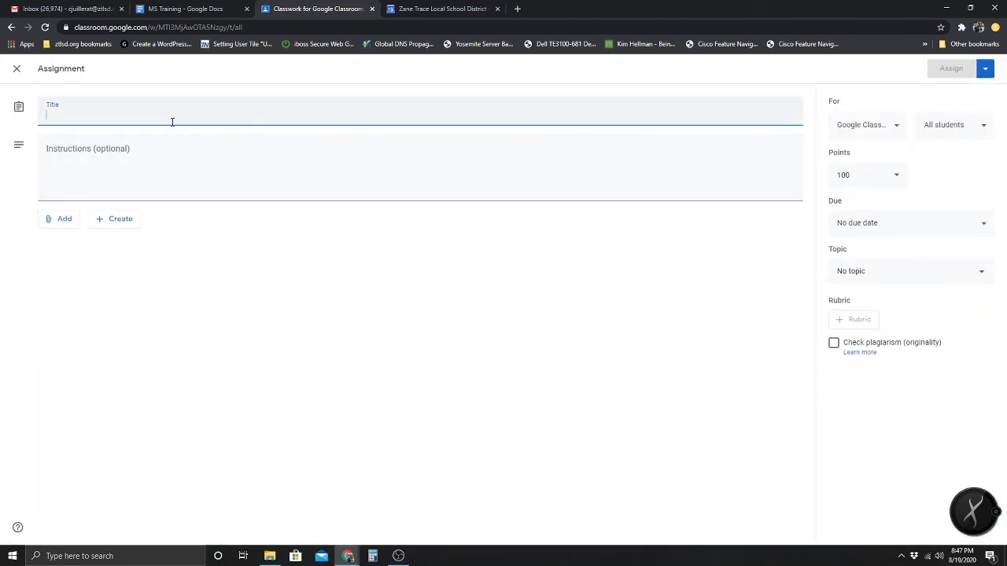
type("Remote Learners Meeting")
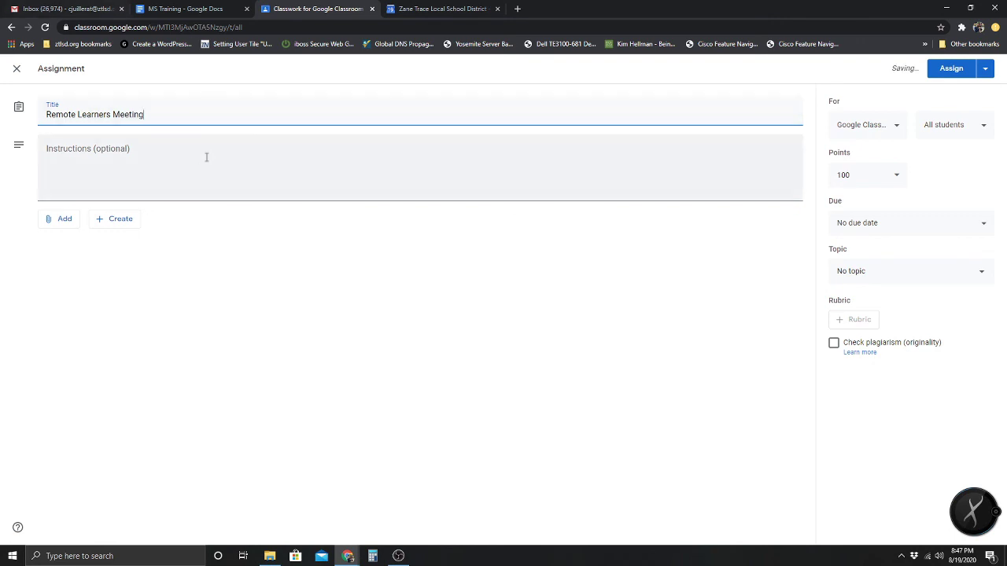
- Write the instructions "Click on the link to join by computer or dial in by phone", and paste the copied Meet link below them
left_click(162, 166)
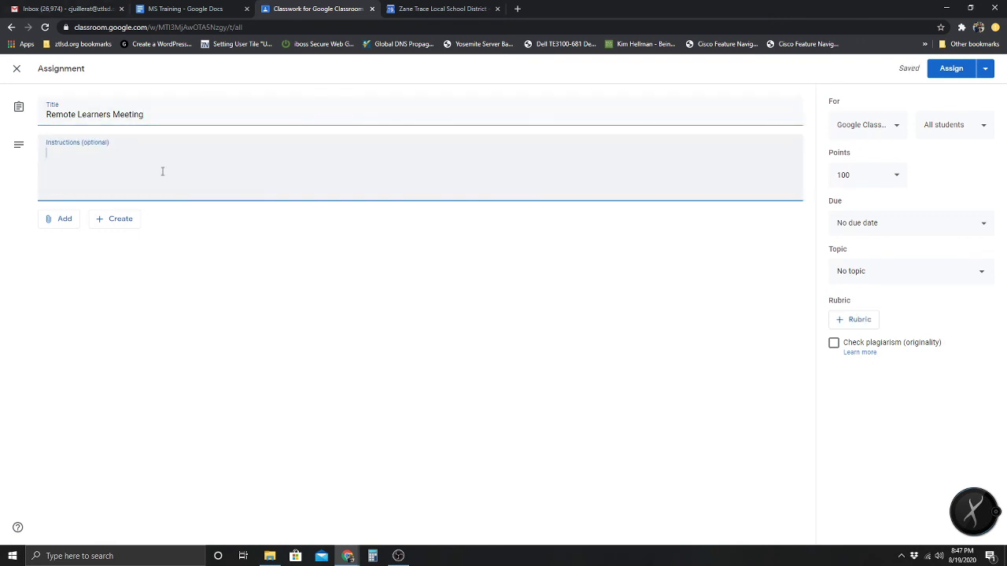
right_click(162, 172)
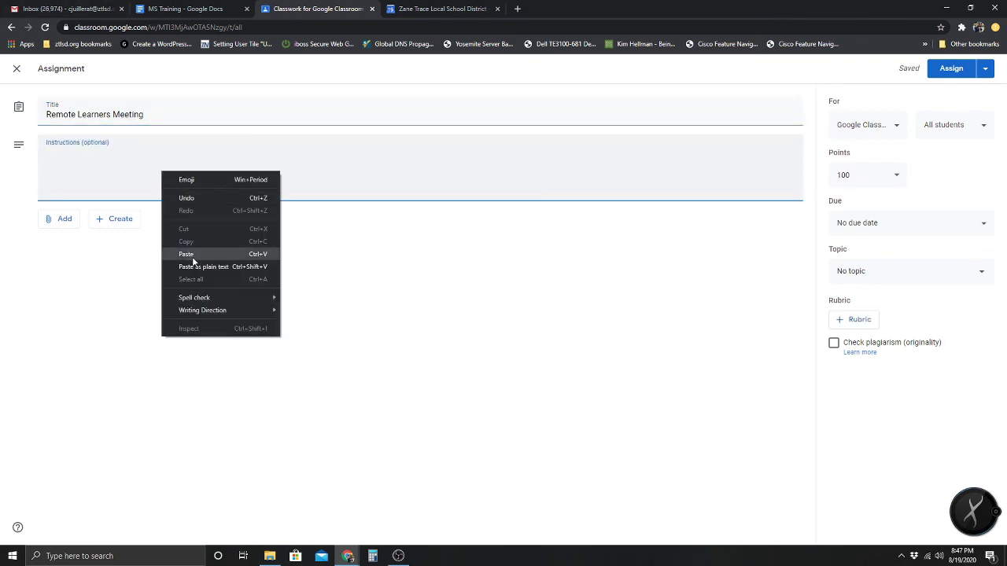
left_click(126, 177)
type("C")
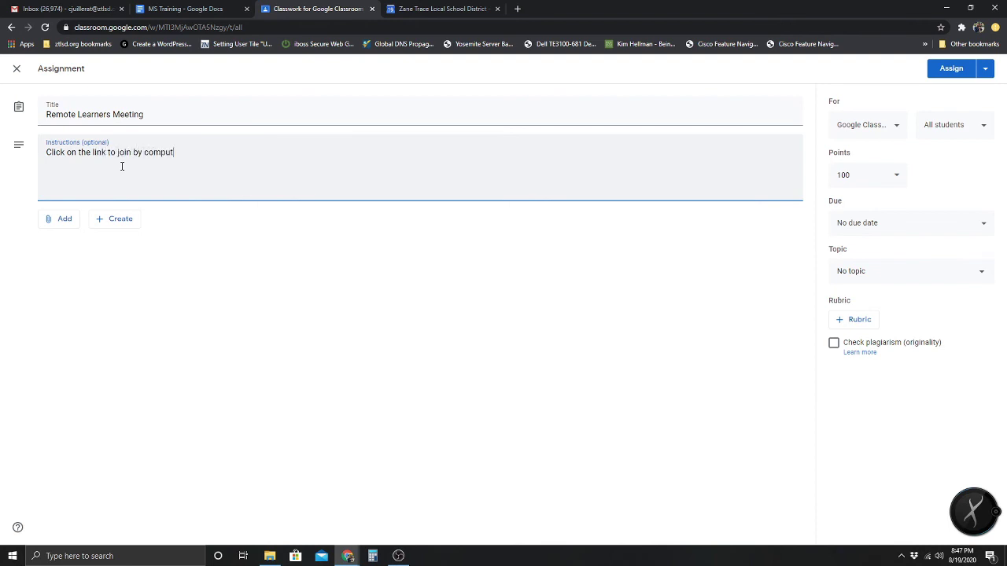
type("dial in by phone")
key("Return")
key("ctrl+v")
left_click(366, 278)
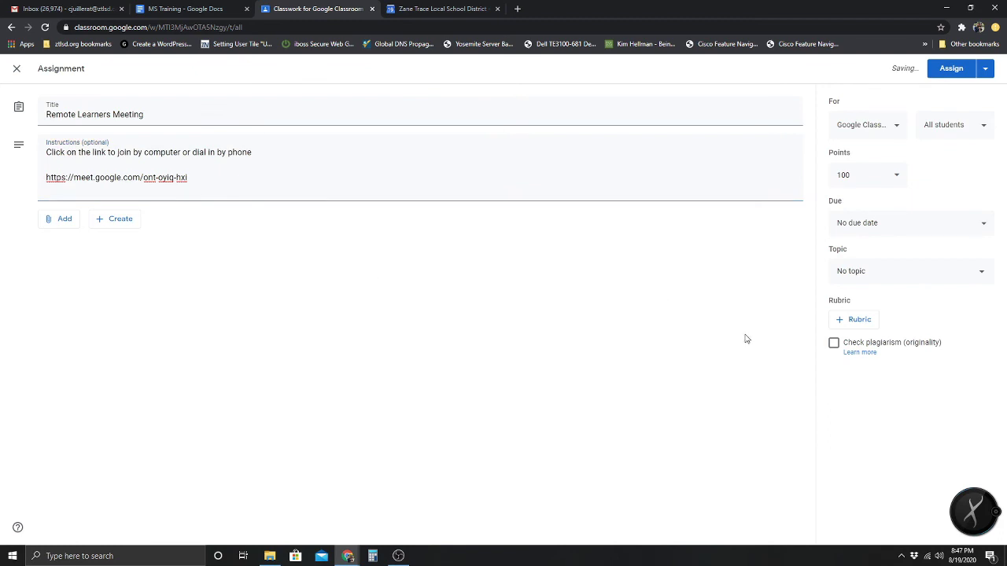
- Put the assignment under the Weekly Assignments topic with 10 points, and assign it
left_click(924, 275)
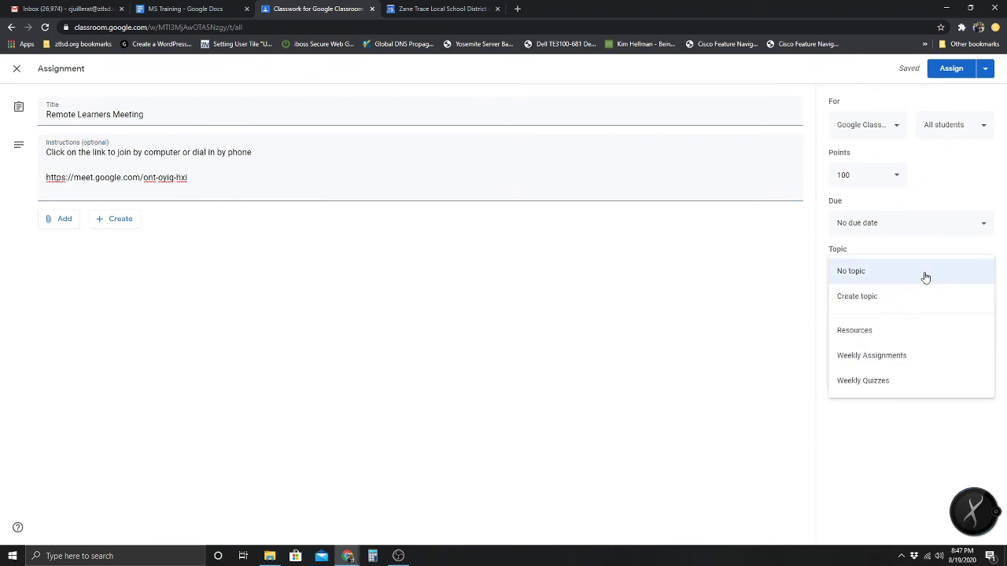
left_click(880, 358)
left_click(878, 176)
double_click(882, 181)
type("1")
left_click(763, 346)
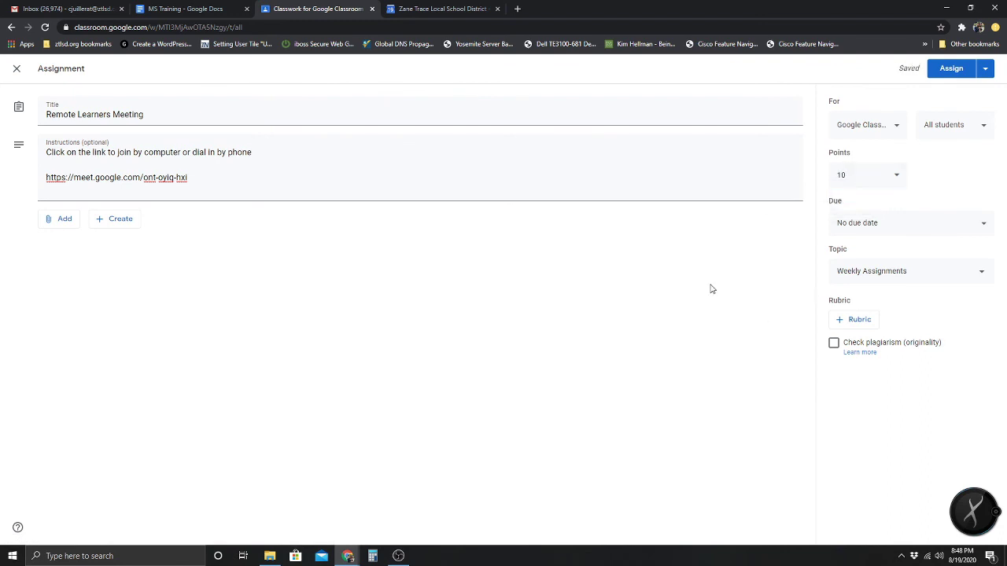
left_click(952, 69)
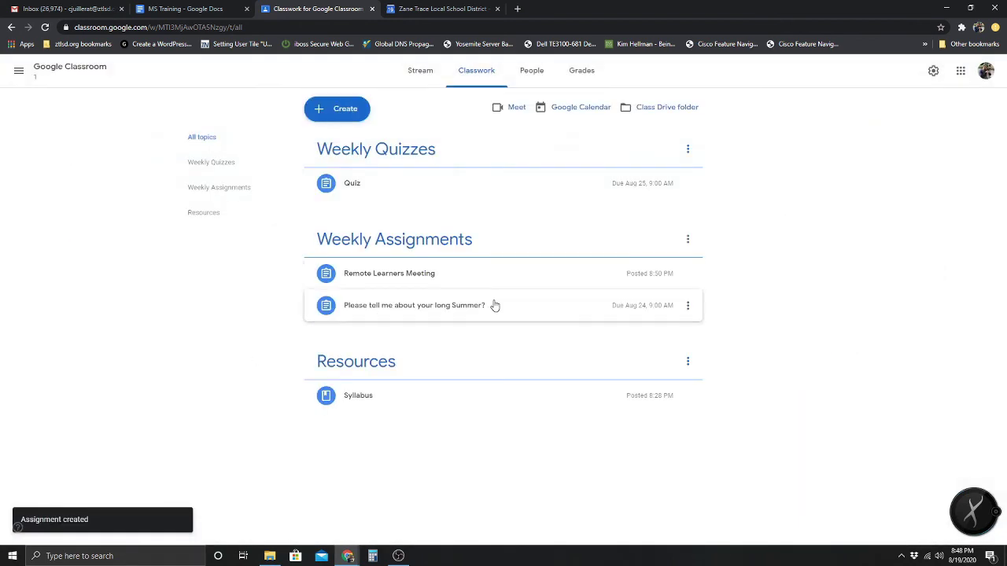
- Join the meeting through the Meet link in the posted Remote Learners Meeting assignment
left_click(424, 279)
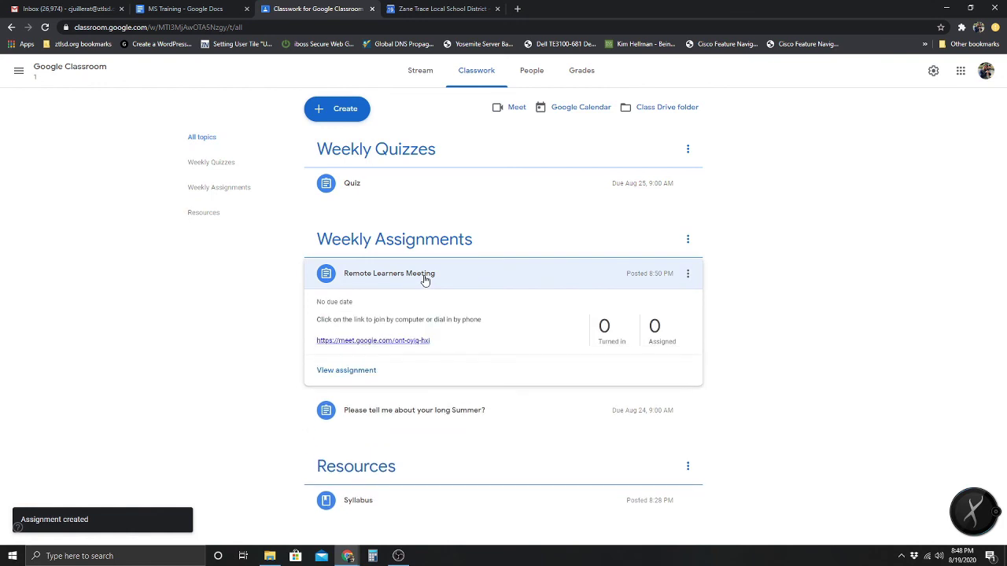
left_click(373, 343)
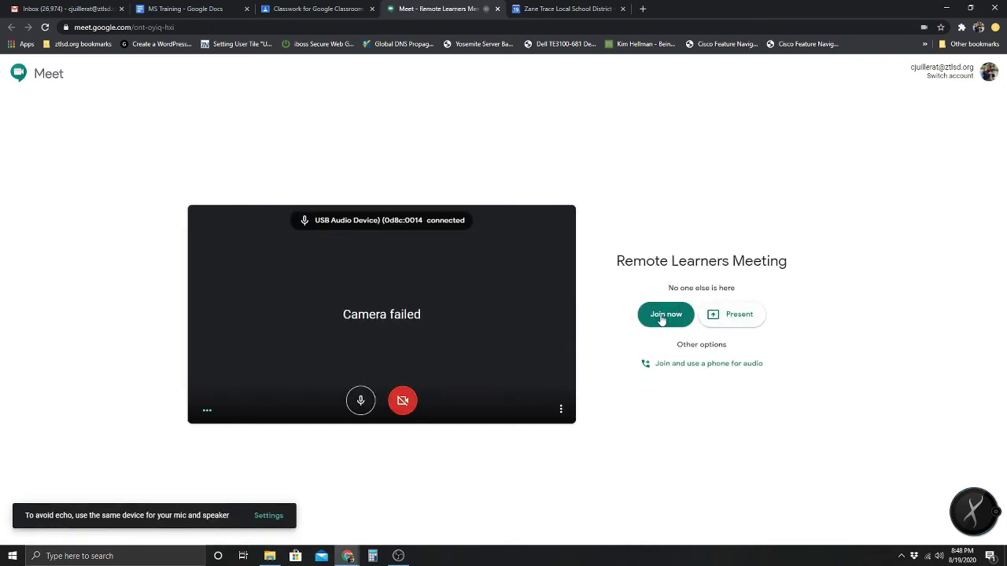
left_click(661, 318)
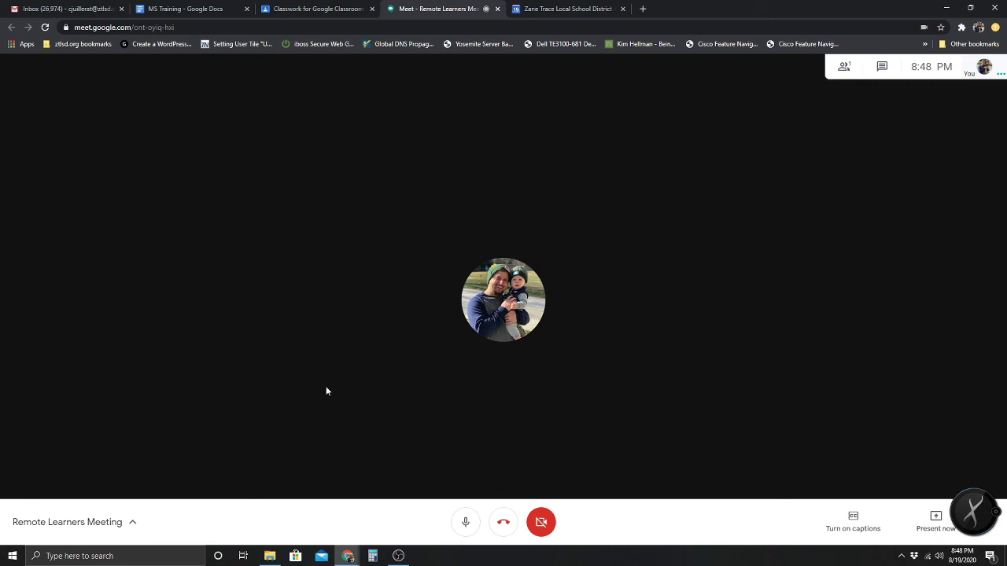
- Join the same meeting a second time from the Classroom assignment's link, and turn off the camera
left_click(330, 8)
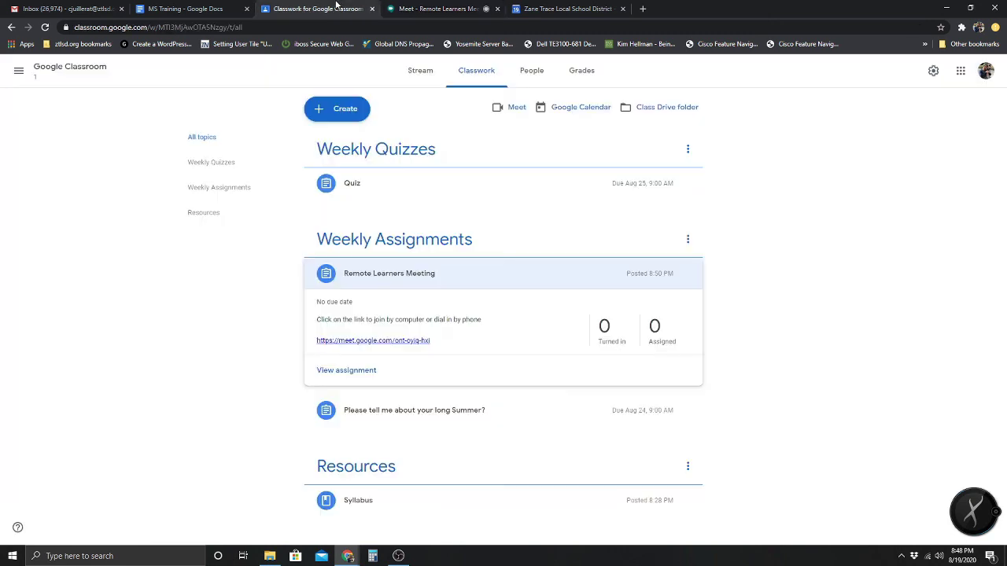
left_click(403, 340)
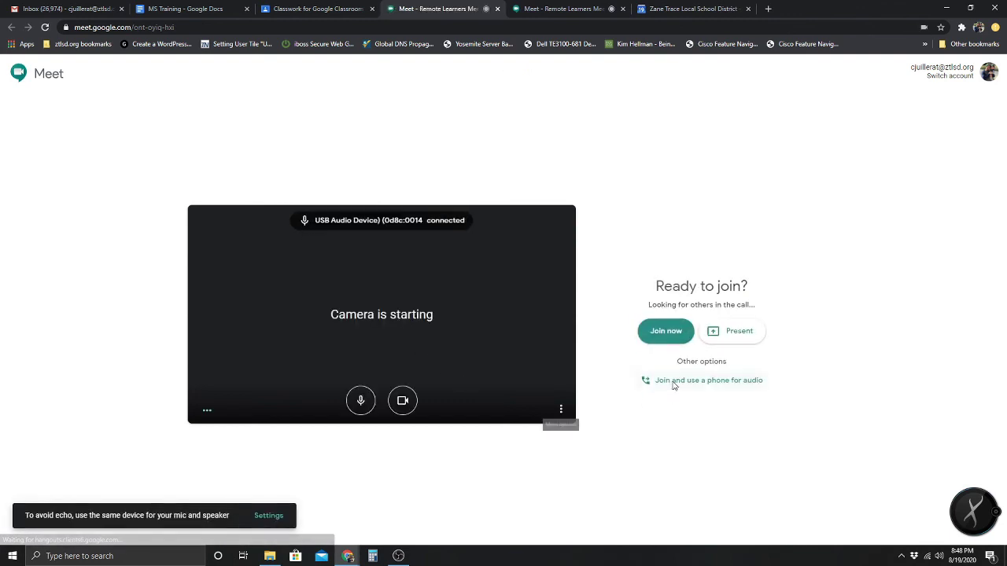
left_click(677, 316)
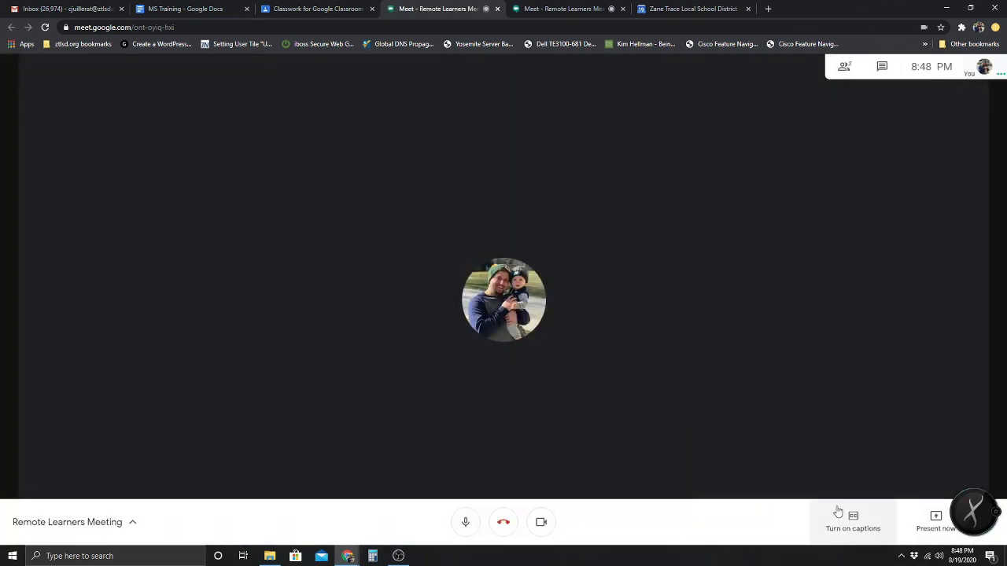
key("ctrl+e")
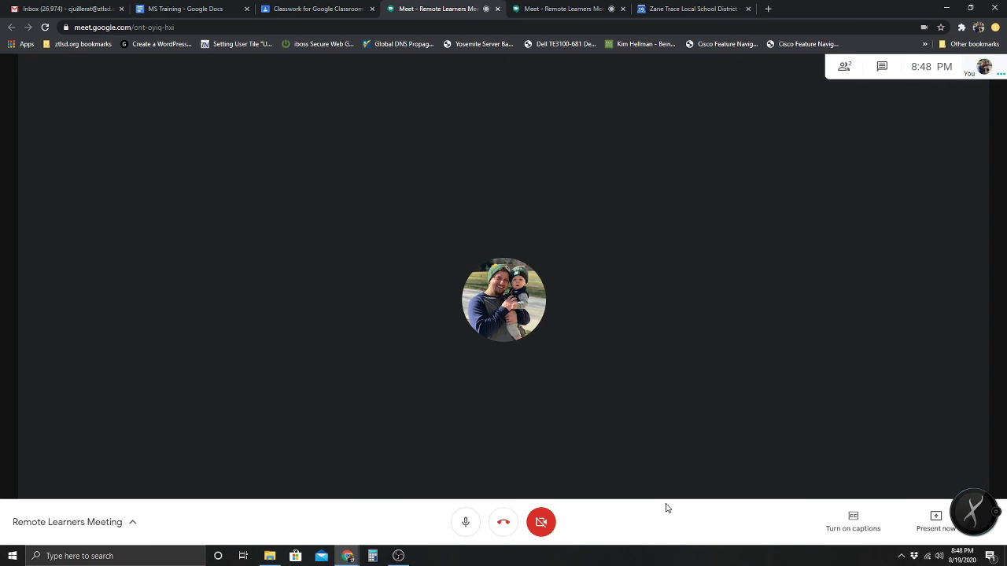
- Present the entire screen to the meeting, sharing Screen 2
left_click(930, 529)
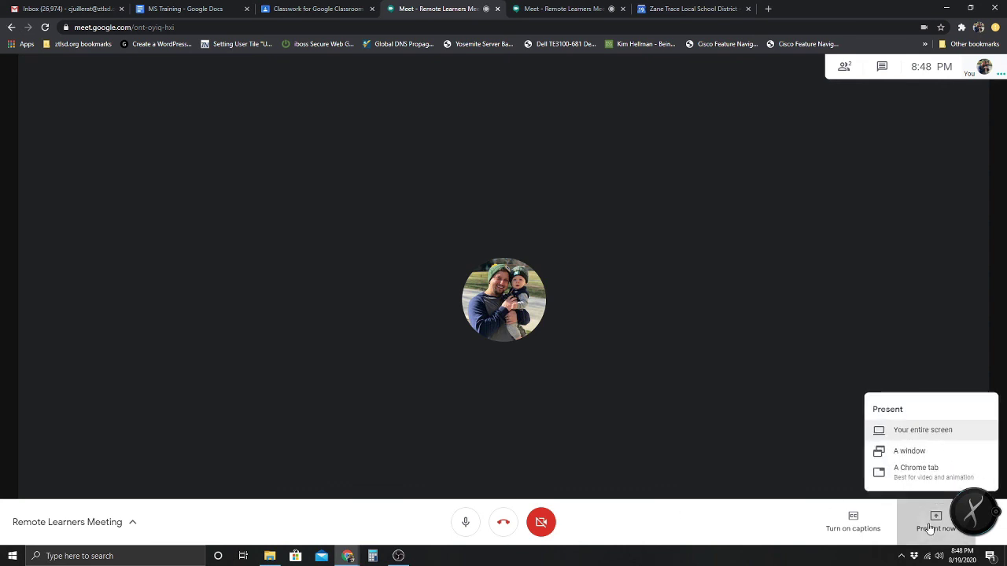
left_click(935, 439)
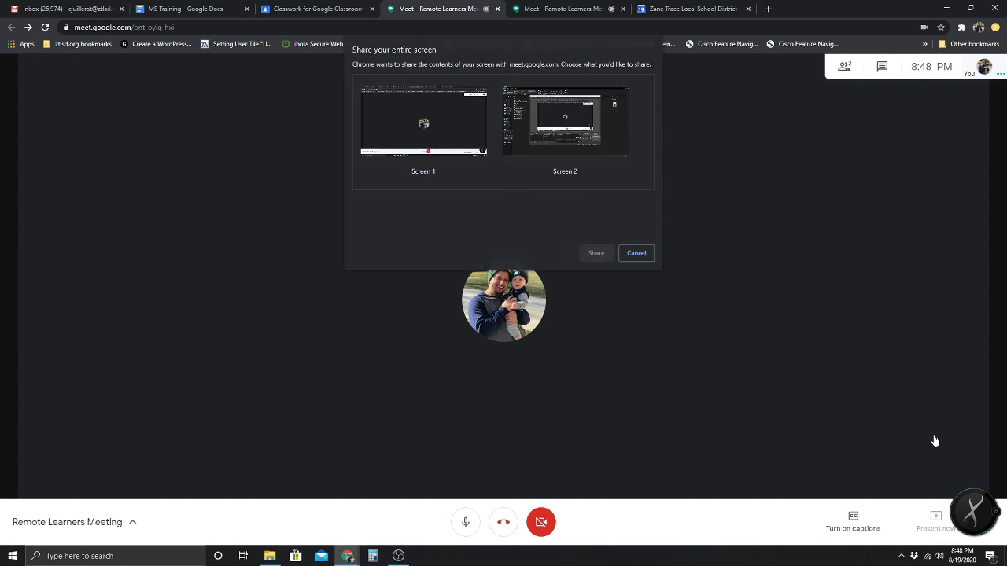
left_click(590, 127)
left_click(605, 253)
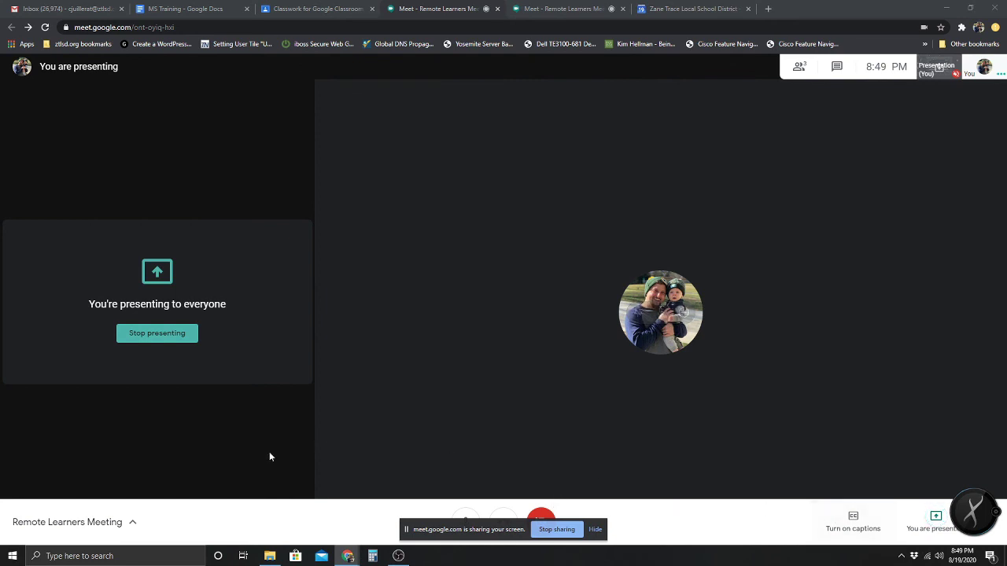
- Start recording the meeting and accept the consent notice
left_click(990, 522)
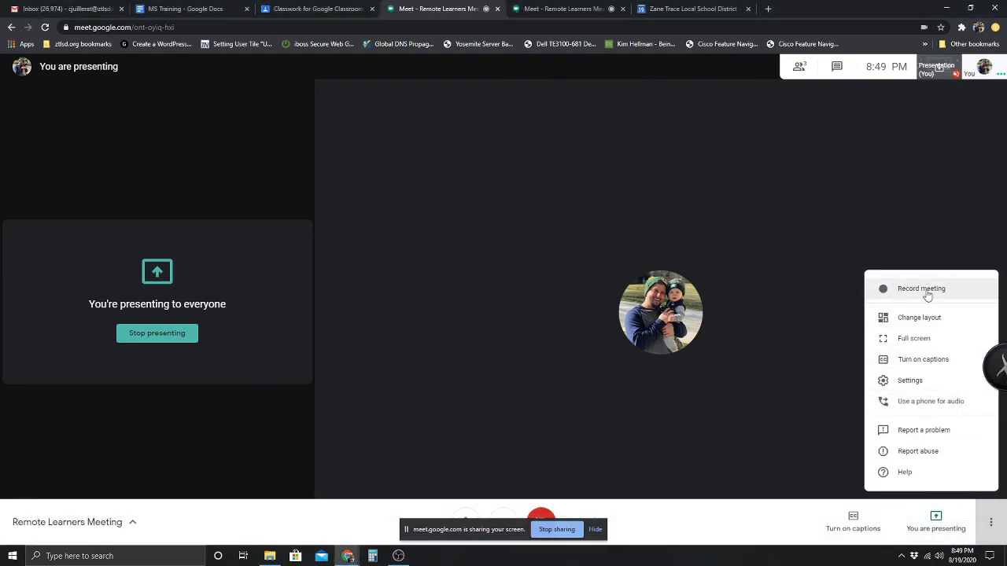
left_click(925, 289)
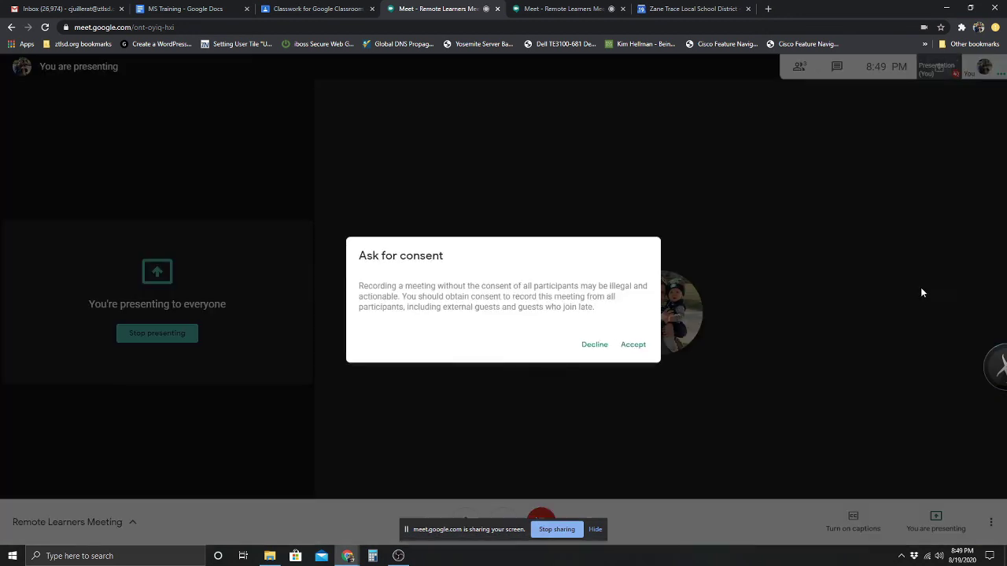
left_click(638, 344)
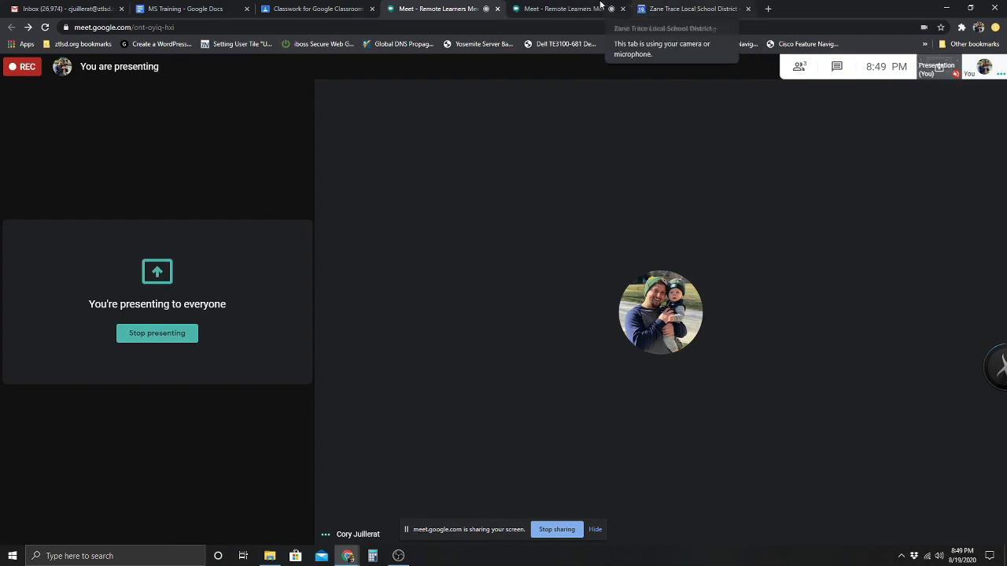
- Compare the presenter's view of the meeting with the other participant's view, and dismiss the presentation notification
left_click(564, 8)
left_click(444, 8)
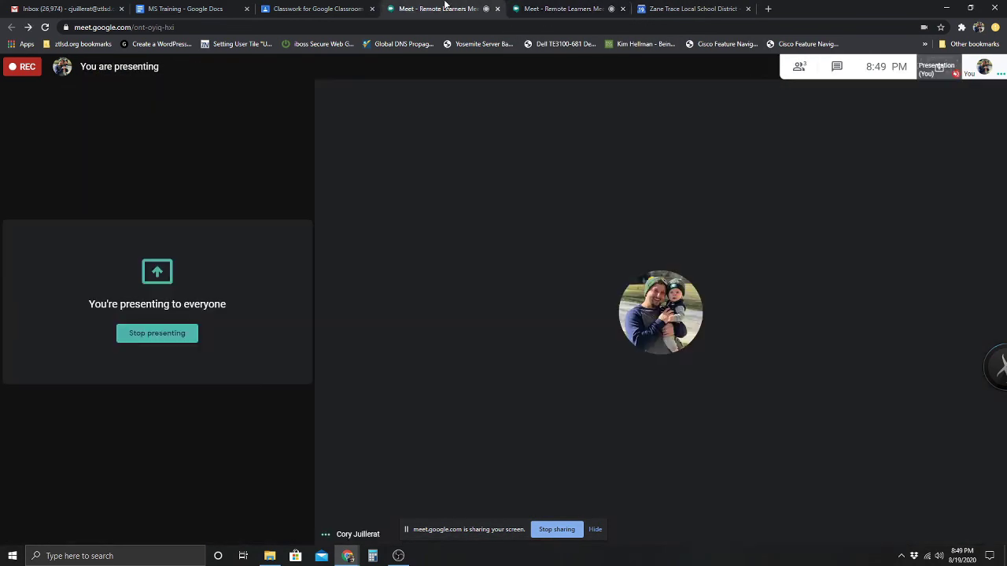
left_click(351, 8)
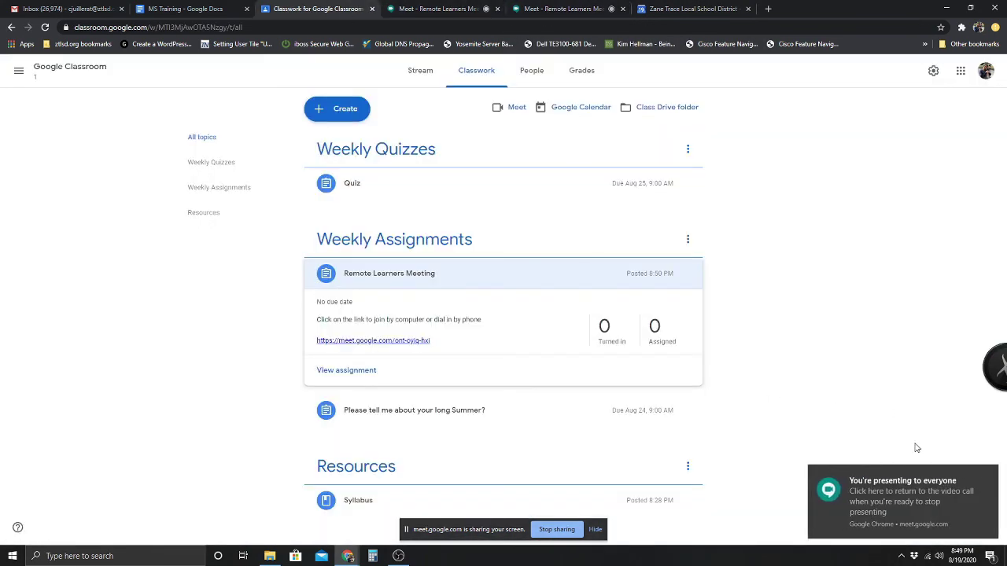
left_click(993, 474)
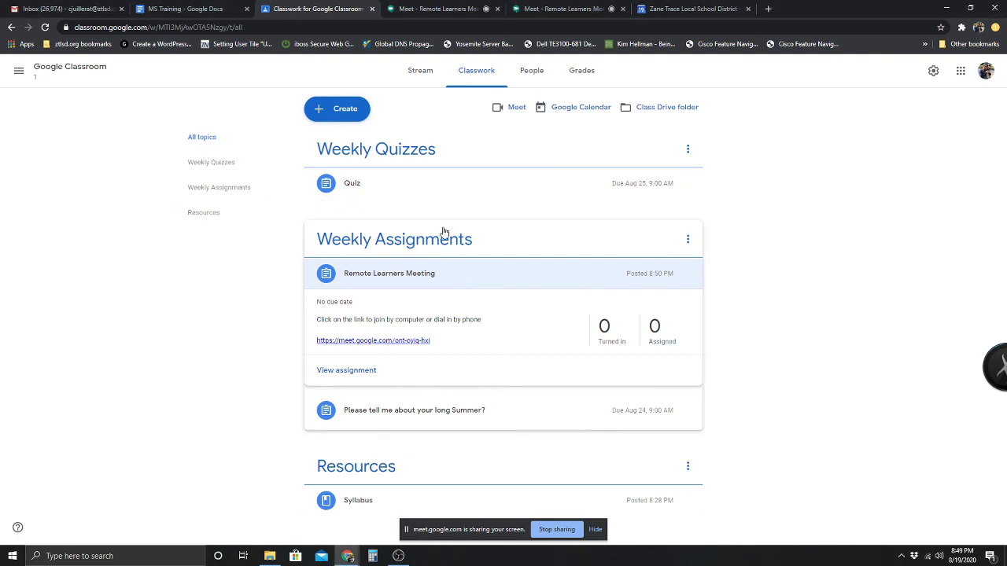
left_click(441, 9)
left_click(537, 9)
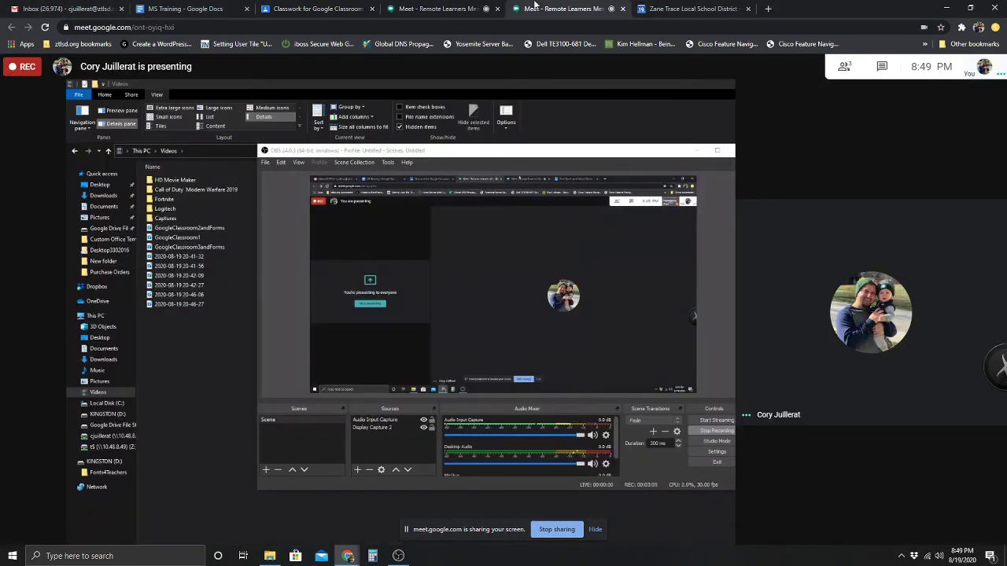
left_click(484, 9)
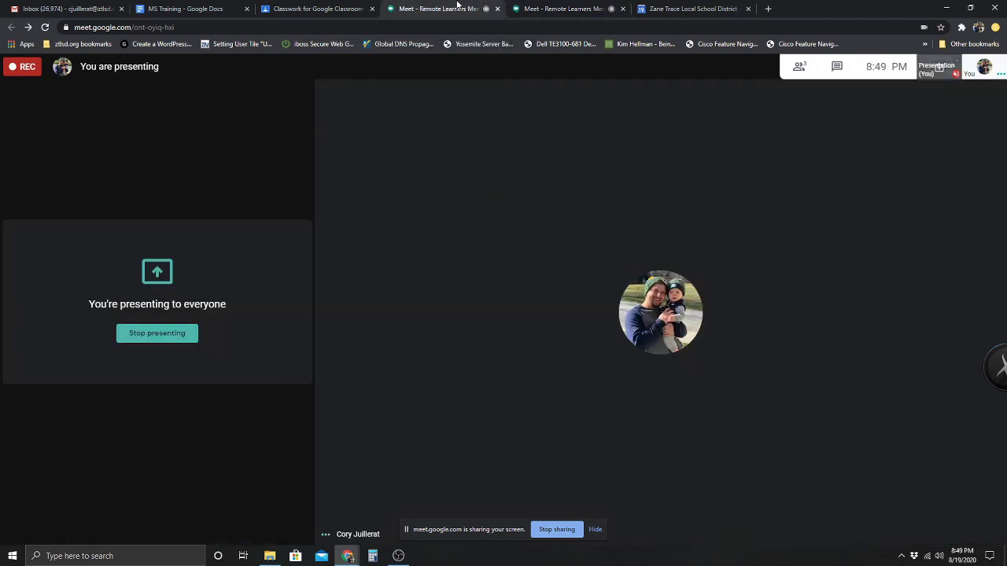
- Close the presenter's meeting session, and stop the recording from the remaining session
left_click(498, 10)
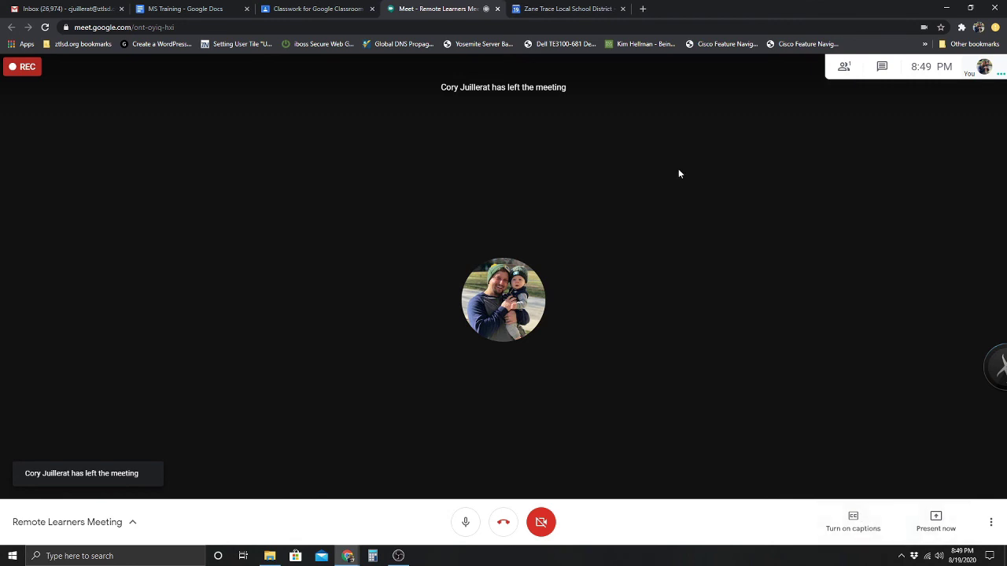
left_click(990, 522)
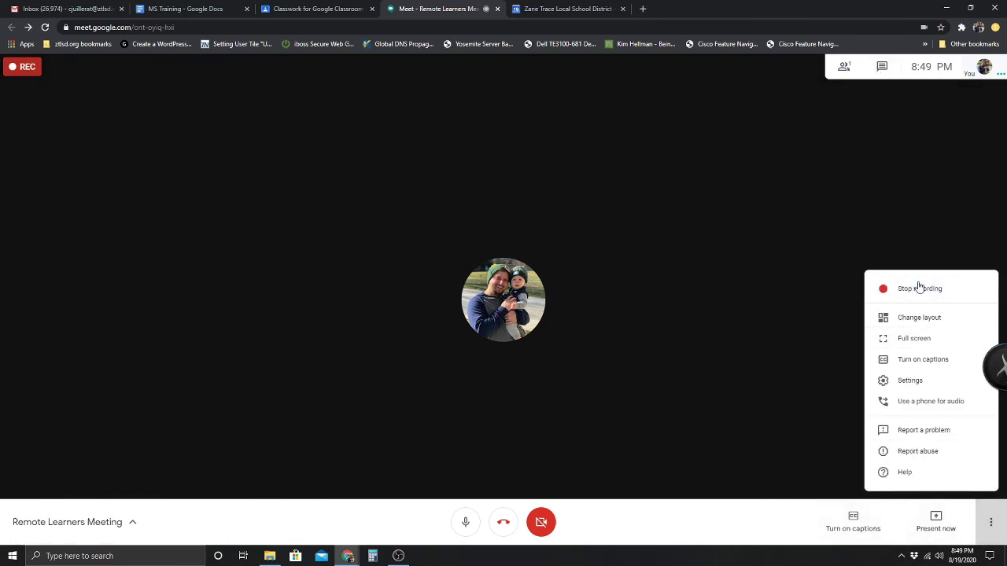
left_click(920, 289)
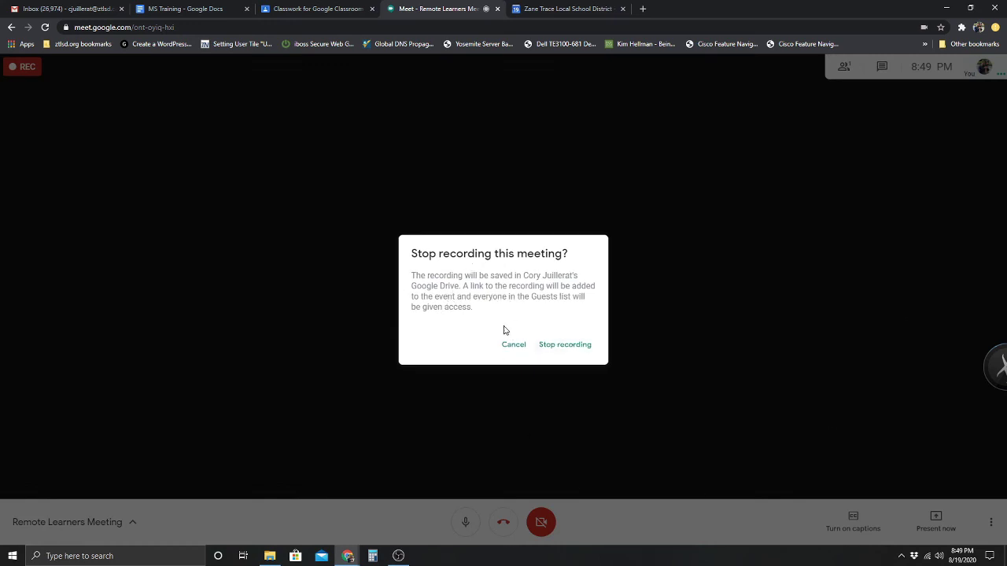
left_click(580, 344)
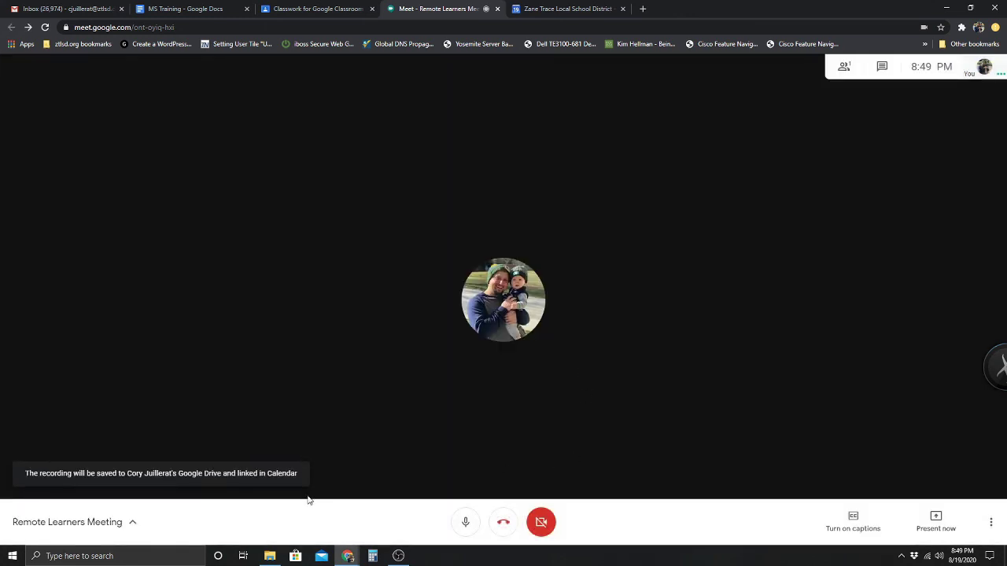
- Leave the Remote Learners Meeting, close its browser tab, and return to the class's Classwork page
left_click(542, 524)
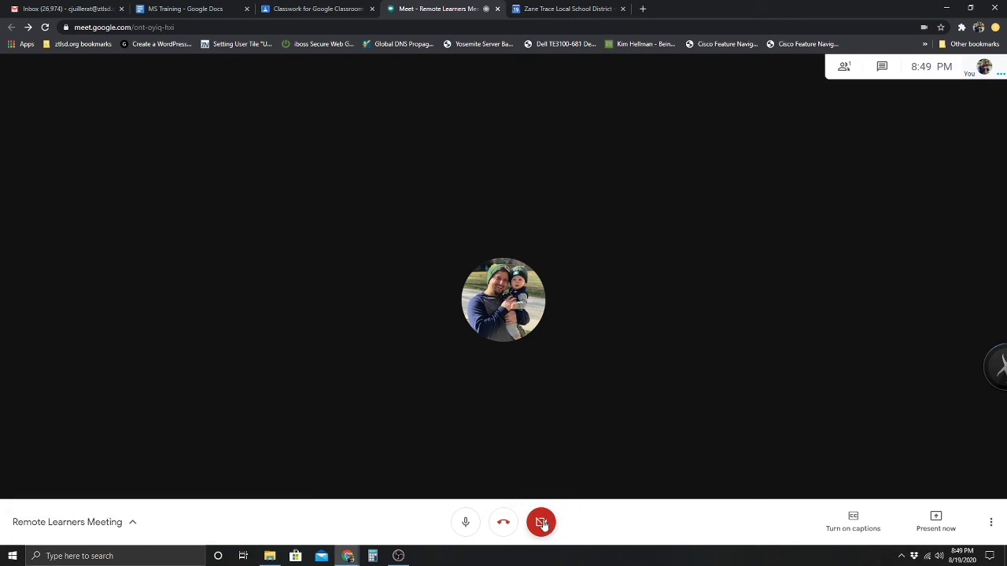
left_click(505, 523)
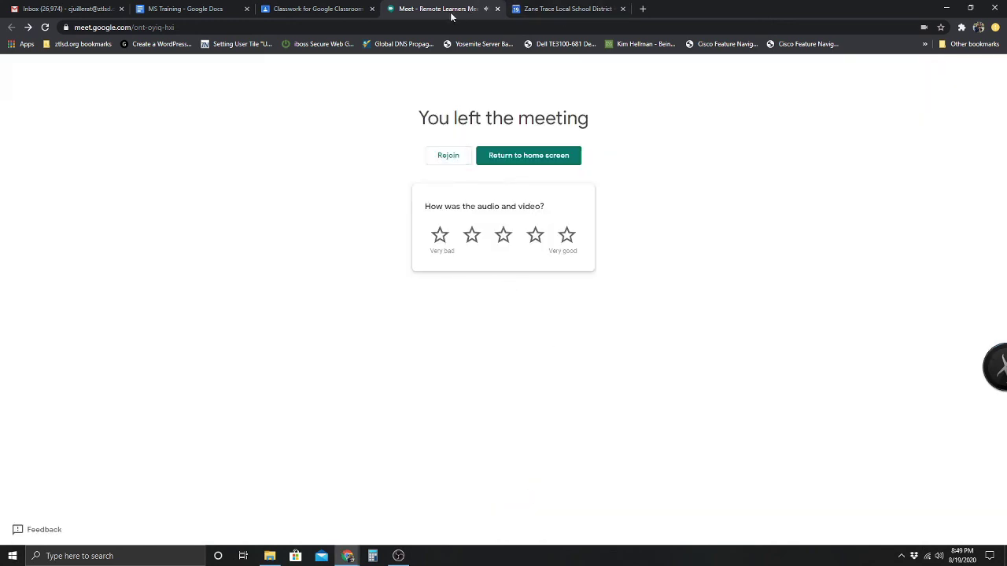
left_click(497, 11)
left_click(329, 16)
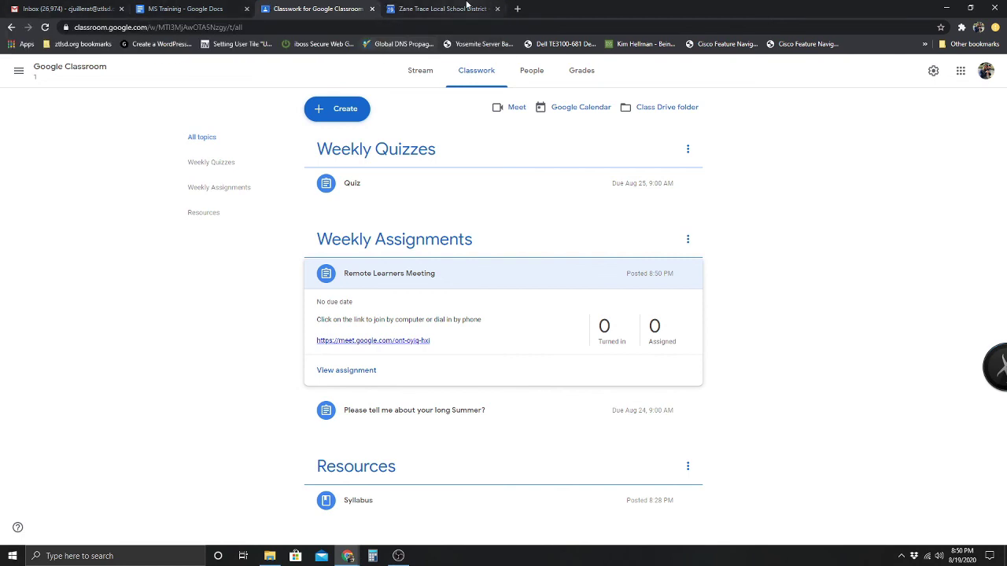
left_click(428, 9)
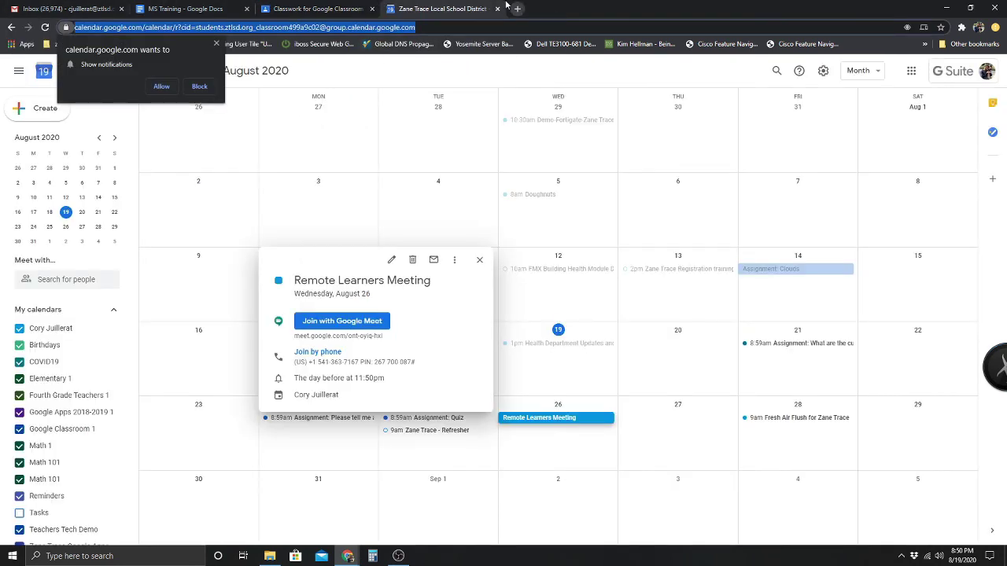
left_click(330, 6)
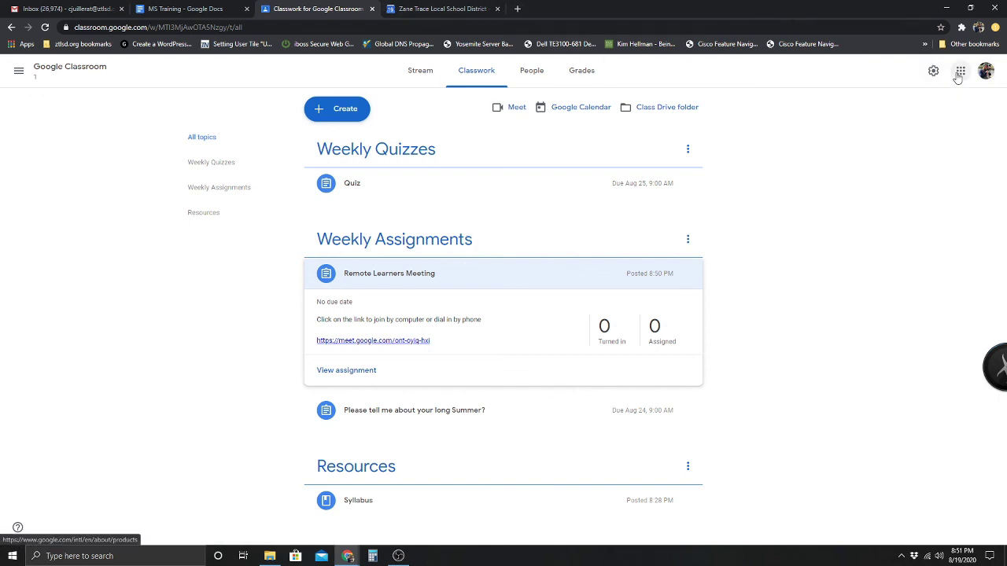
- Open Google Drive in a new tab and go to the Meet Recordings folder in My Drive
key("ctrl+t")
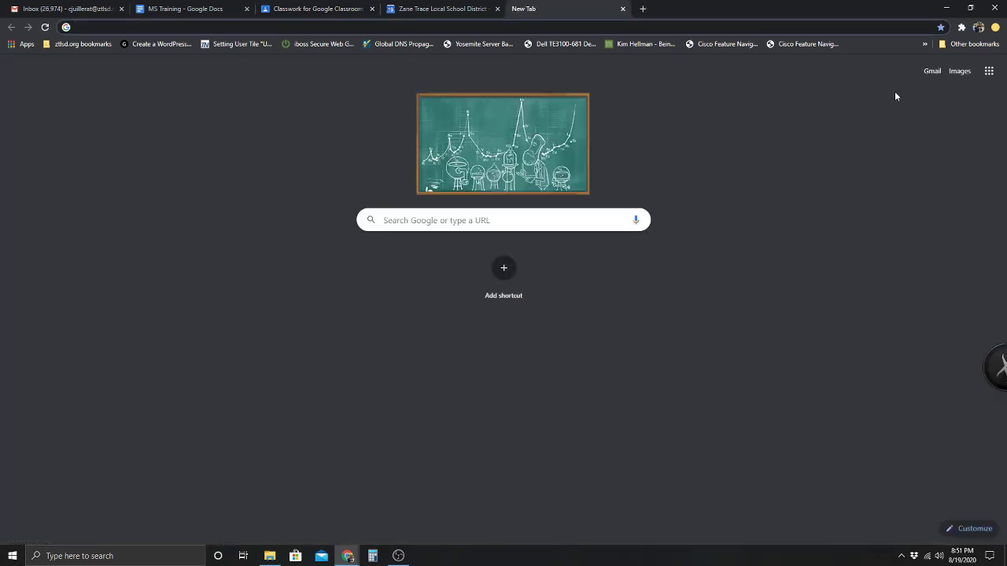
left_click(989, 71)
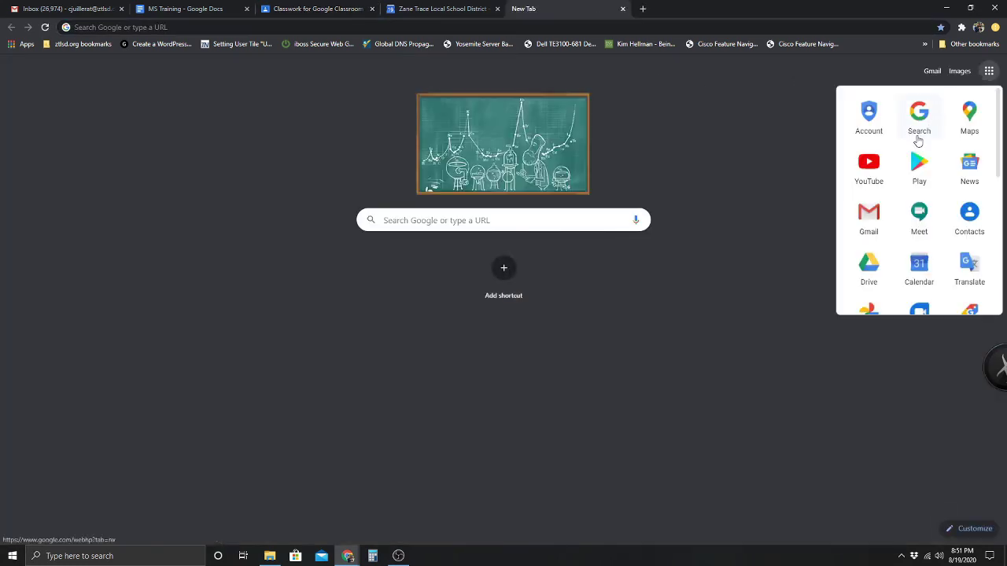
left_click(874, 269)
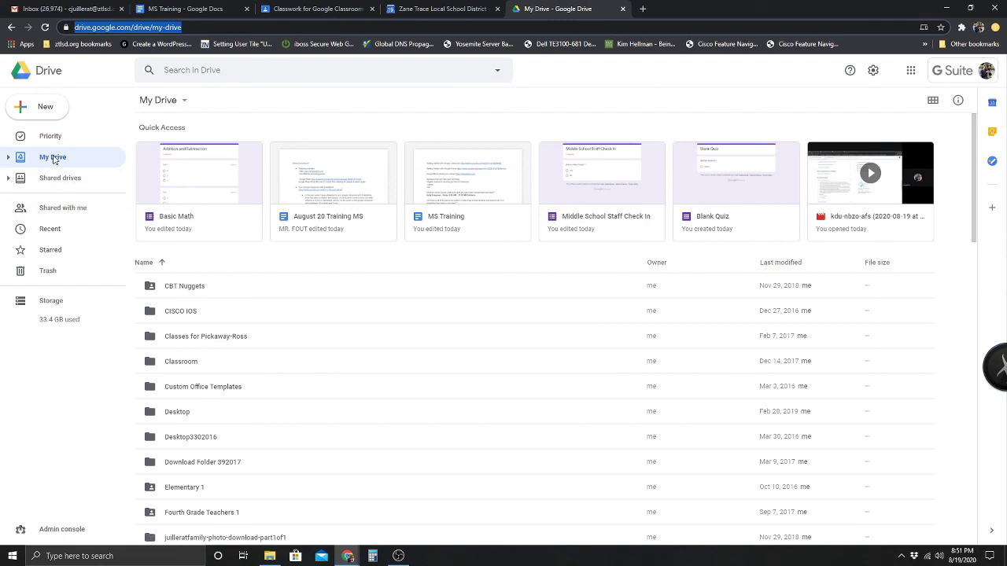
scroll(278, 334, "down", 3)
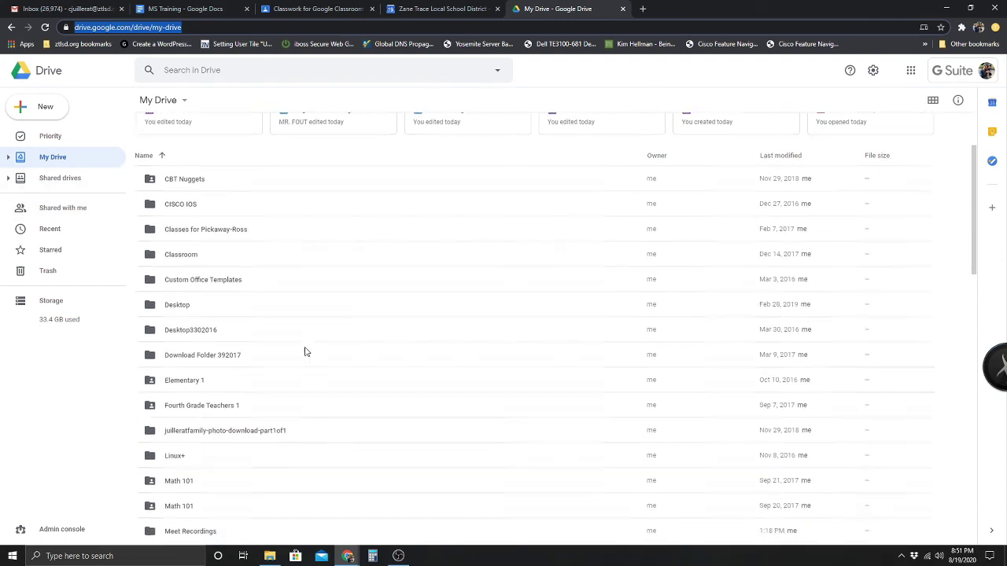
double_click(202, 377)
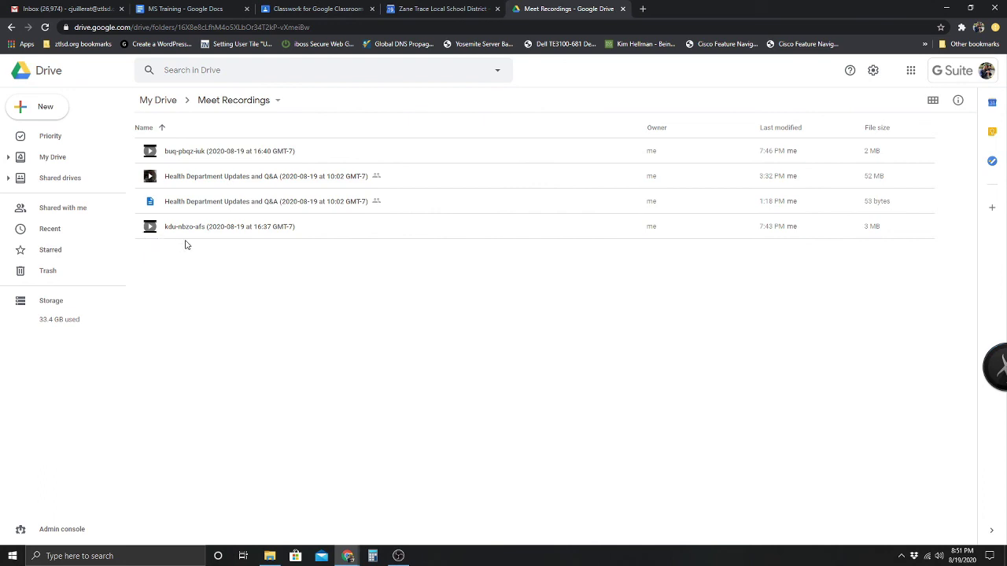
- Open the recording kdu-nbzo-afs (2020-08-19 at 16:37 GMT-7) and pause its playback
left_click(231, 232)
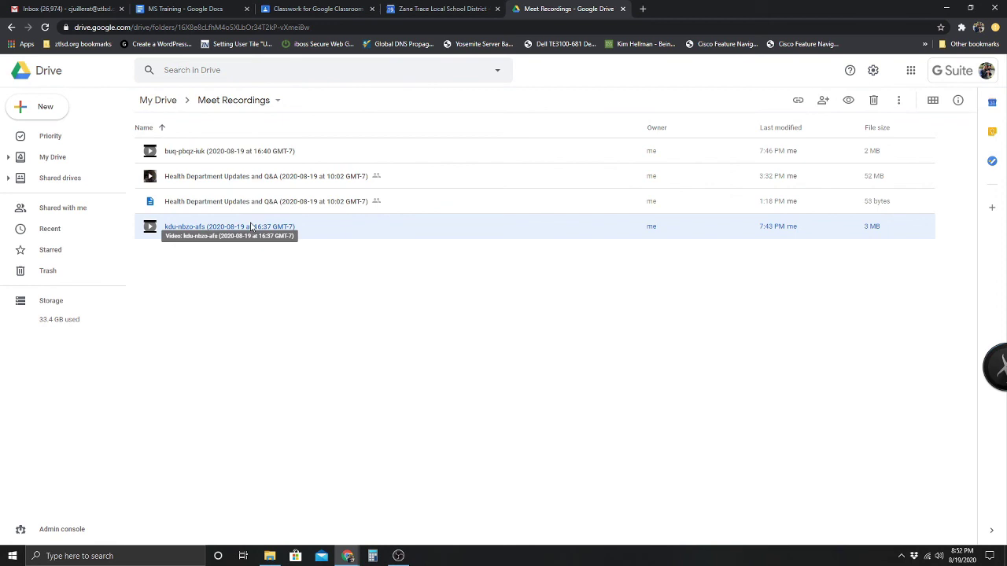
left_click(183, 211)
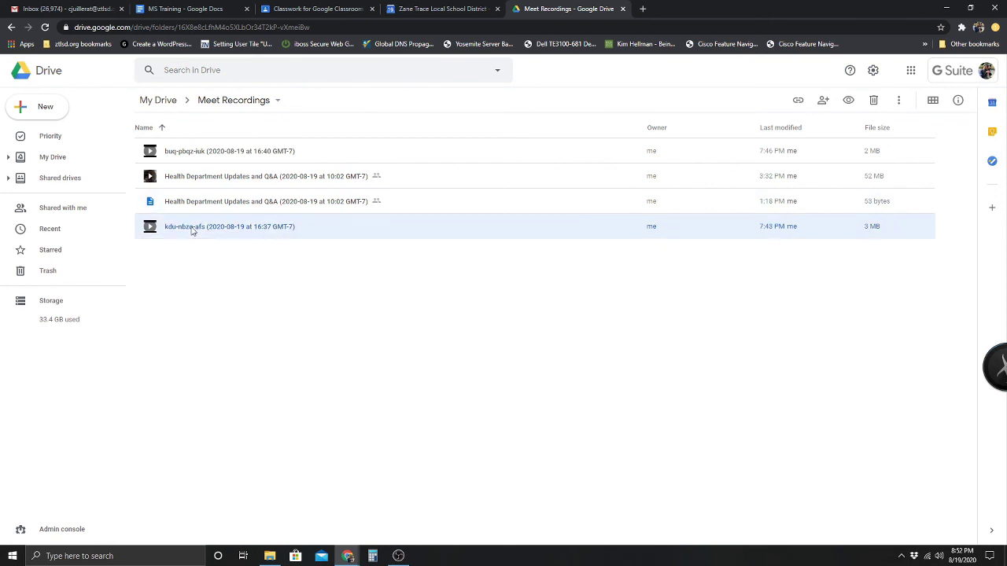
double_click(191, 228)
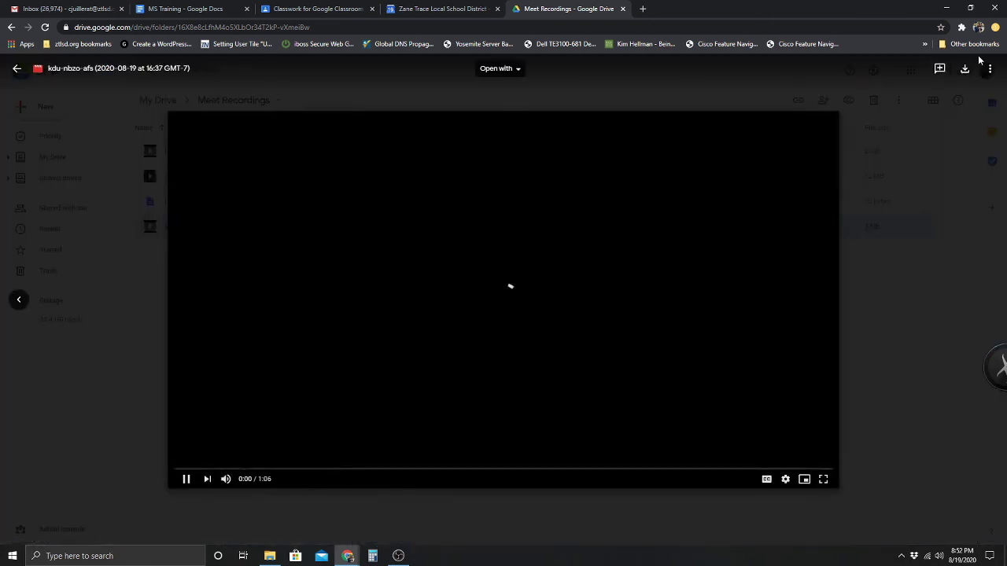
left_click(187, 479)
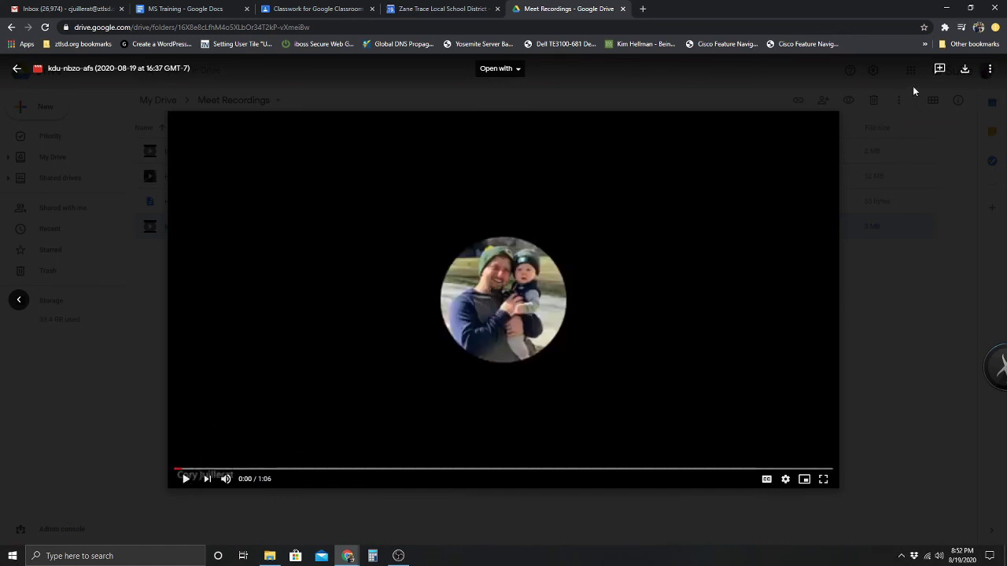
- Bring up the recording's sharing options, dismiss the sharing restrictions tip, and copy the recording's link
left_click(989, 69)
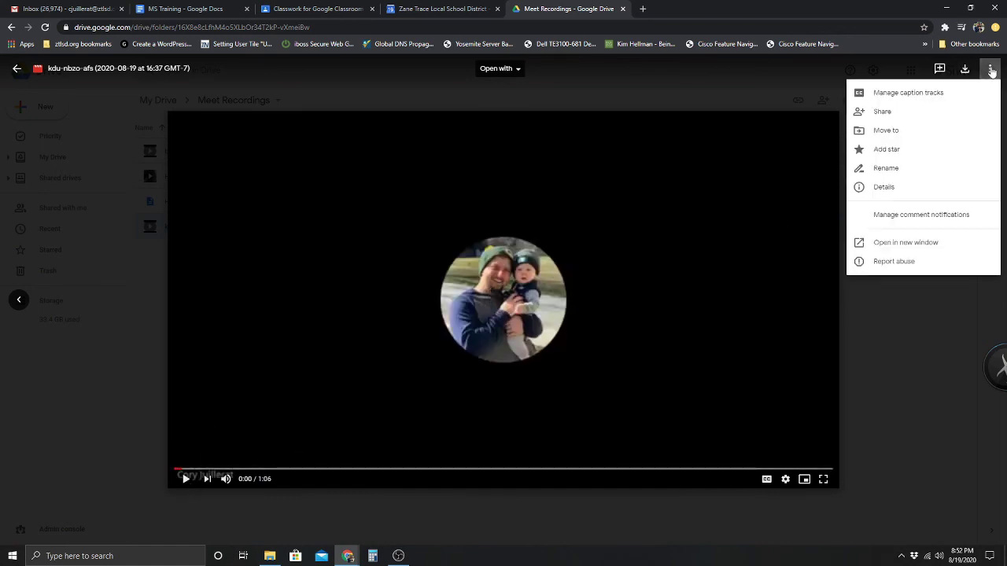
left_click(879, 112)
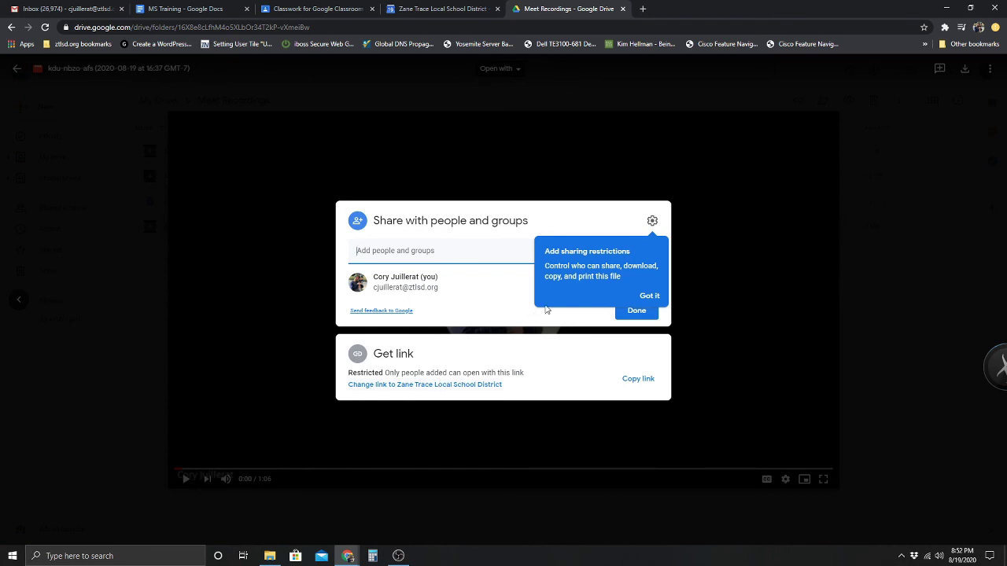
left_click(650, 296)
left_click(644, 379)
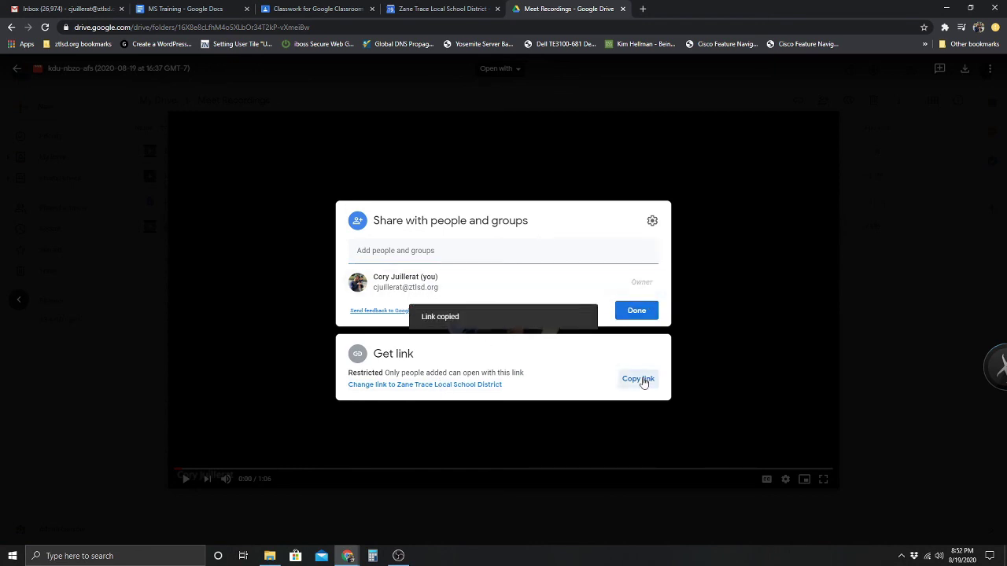
- Review the people sharing settings and change the recording's link access to Zane Trace Local School District
left_click(396, 250)
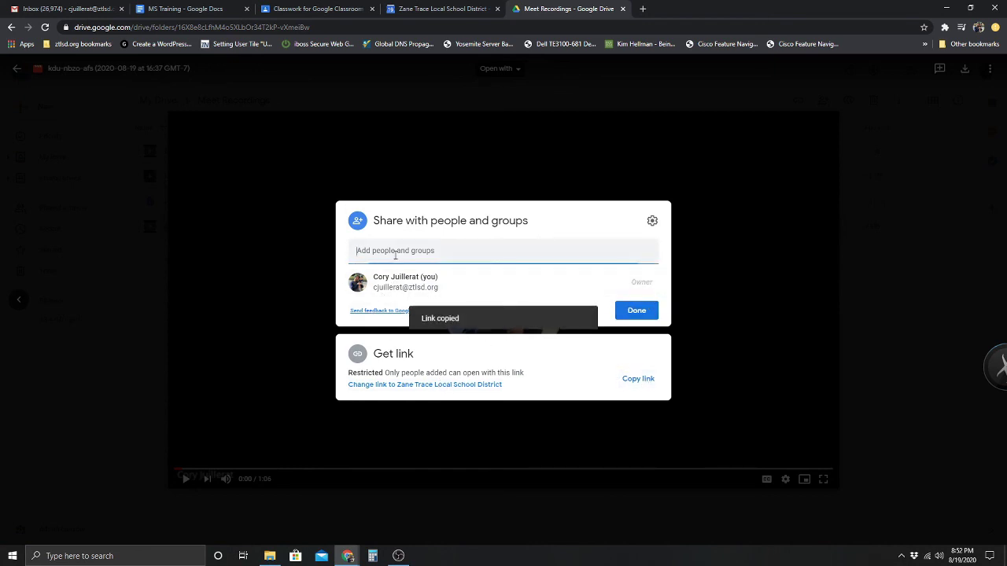
left_click(523, 227)
left_click(652, 221)
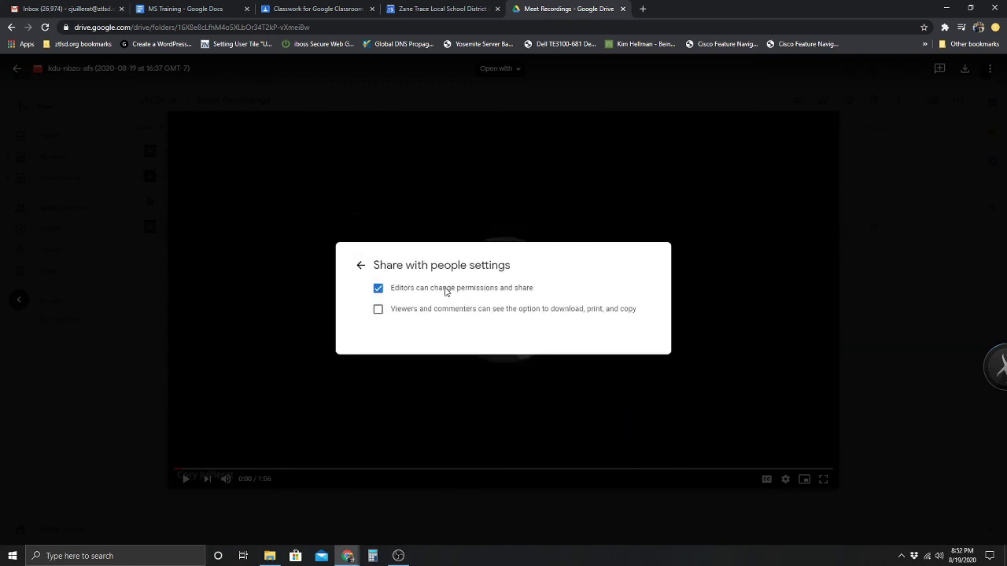
left_click(361, 265)
left_click(406, 385)
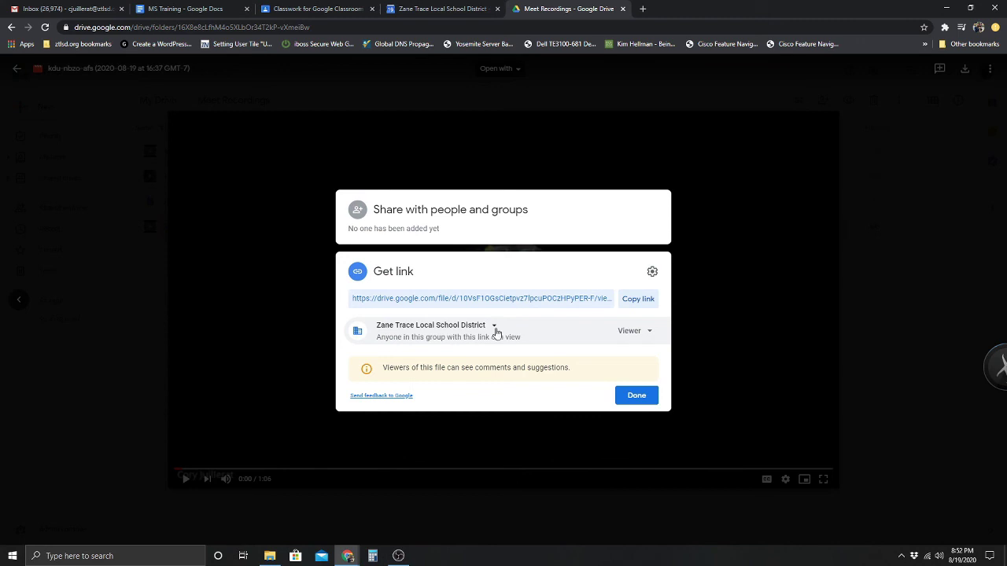
left_click(635, 396)
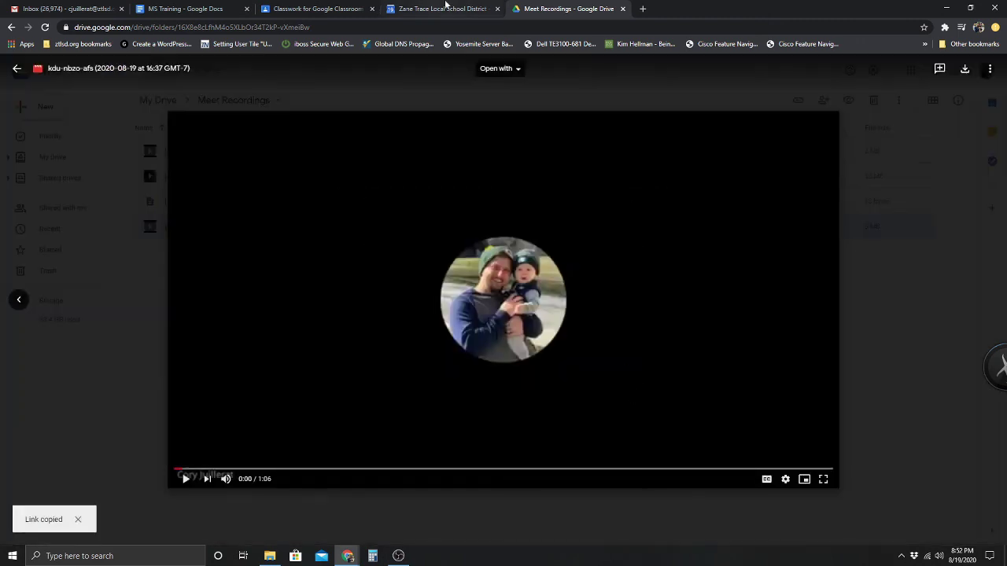
- Add a topic named "Weekly Remote Meetings" to the classwork in Google Classroom
left_click(268, 7)
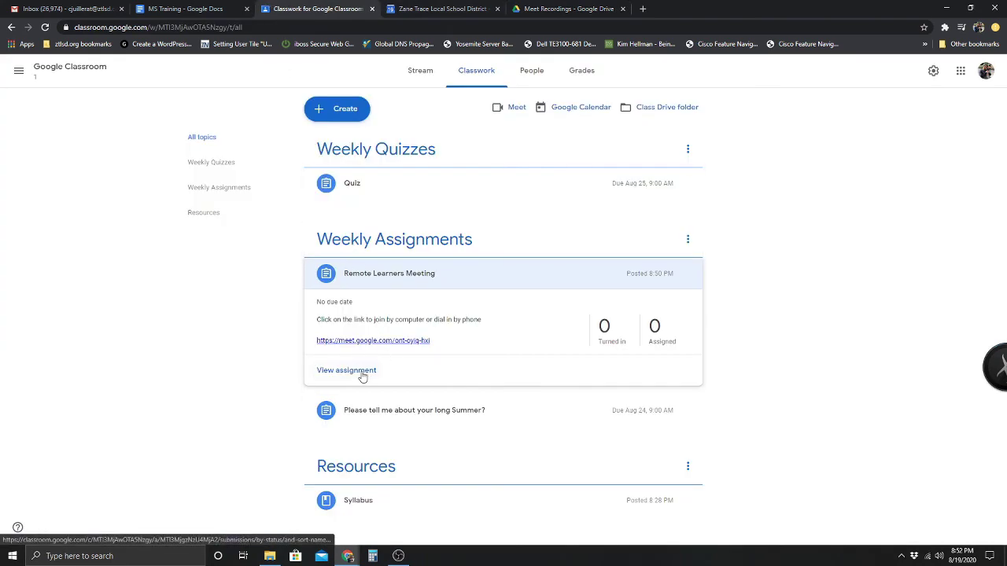
left_click(363, 117)
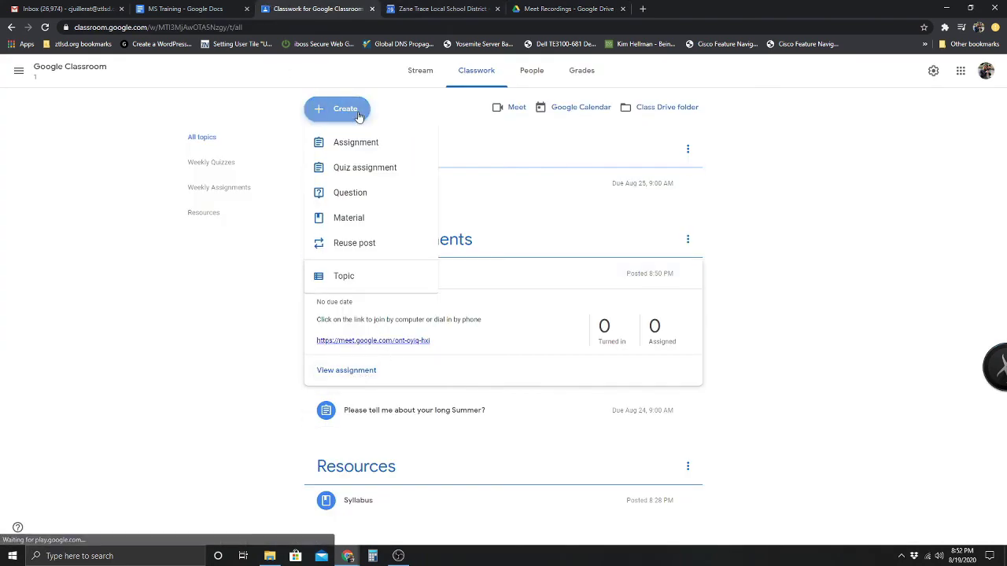
left_click(348, 282)
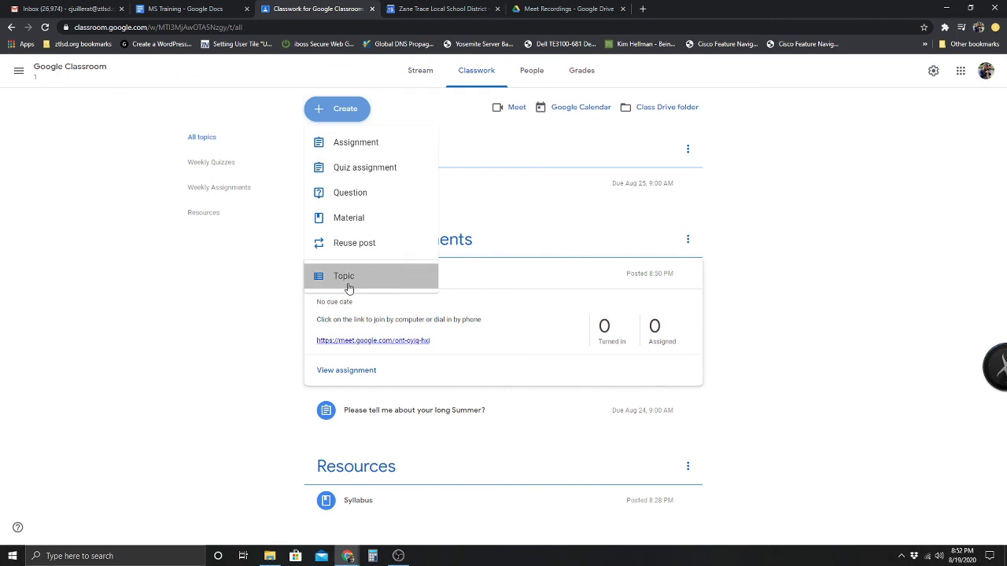
type("Weekly Remote")
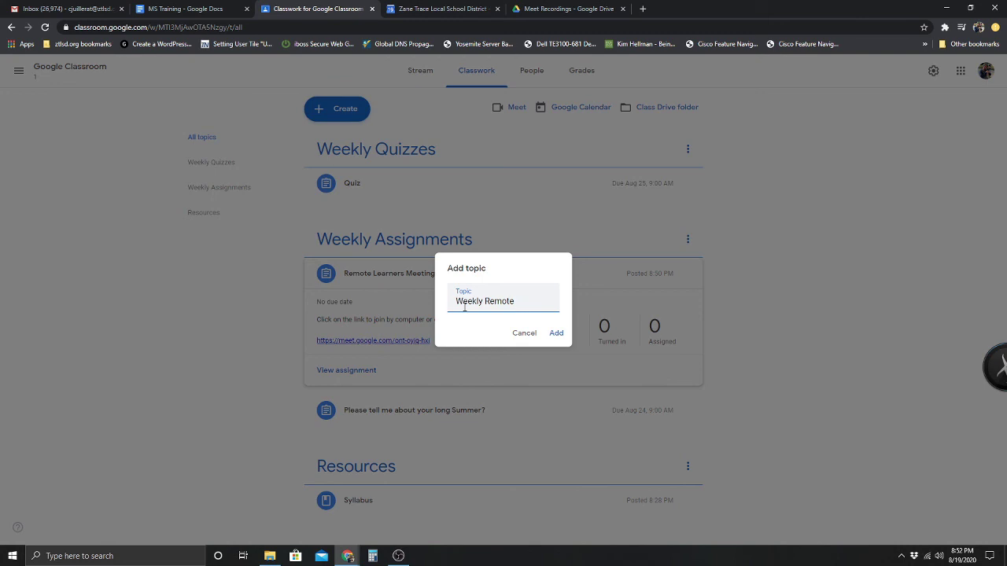
type("ngs")
left_click(558, 333)
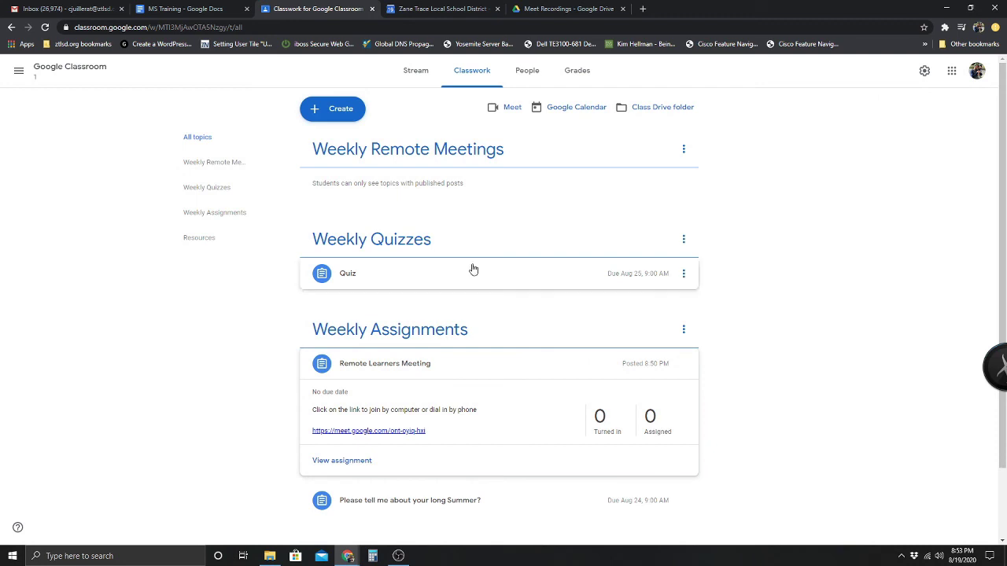
- Create a material titled "Week 1 Remote Meeting" and paste the recording's Drive link as its description
left_click(346, 110)
left_click(352, 217)
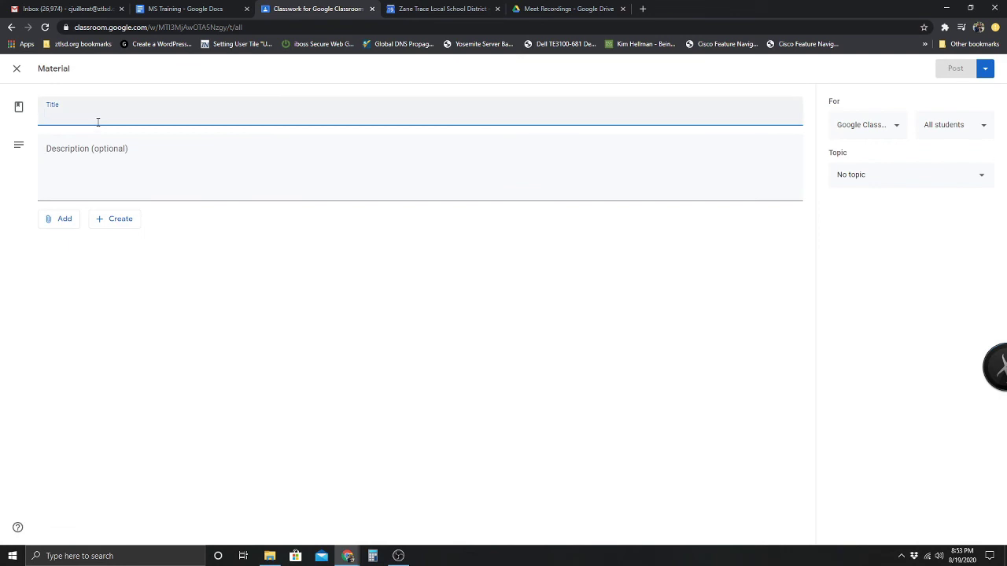
type("Wwk")
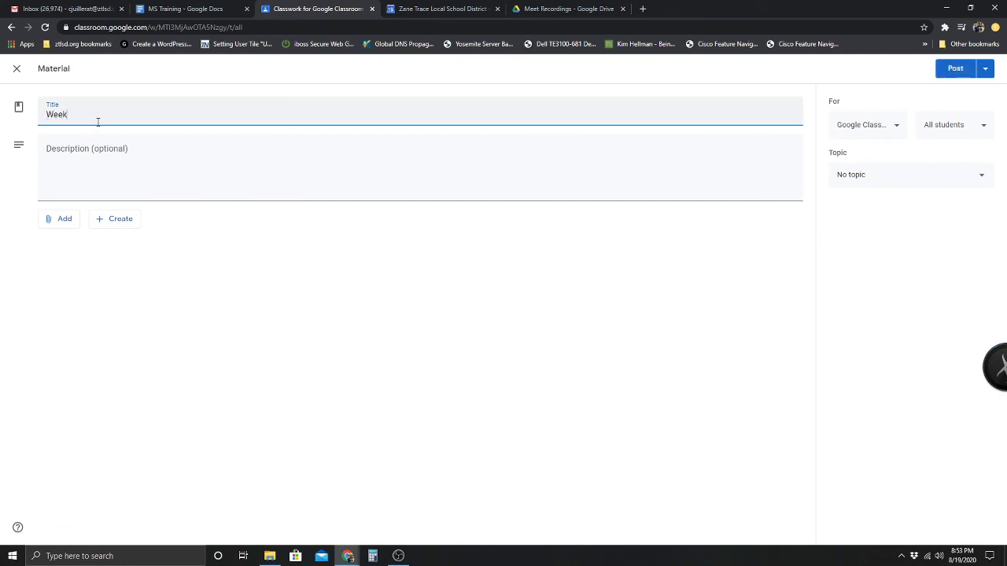
type("k 1 Remote Meeting")
left_click(104, 160)
right_click(105, 180)
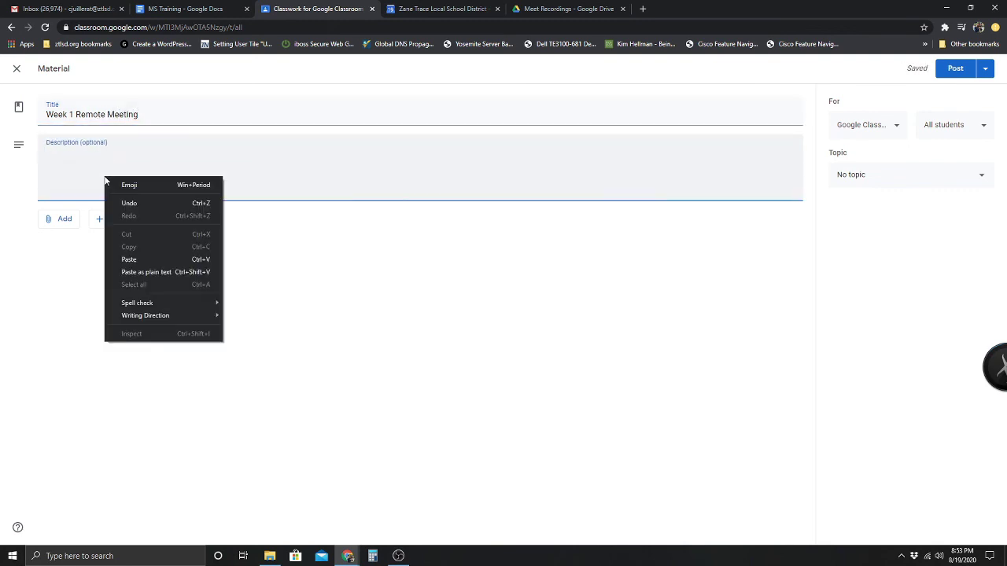
left_click(144, 259)
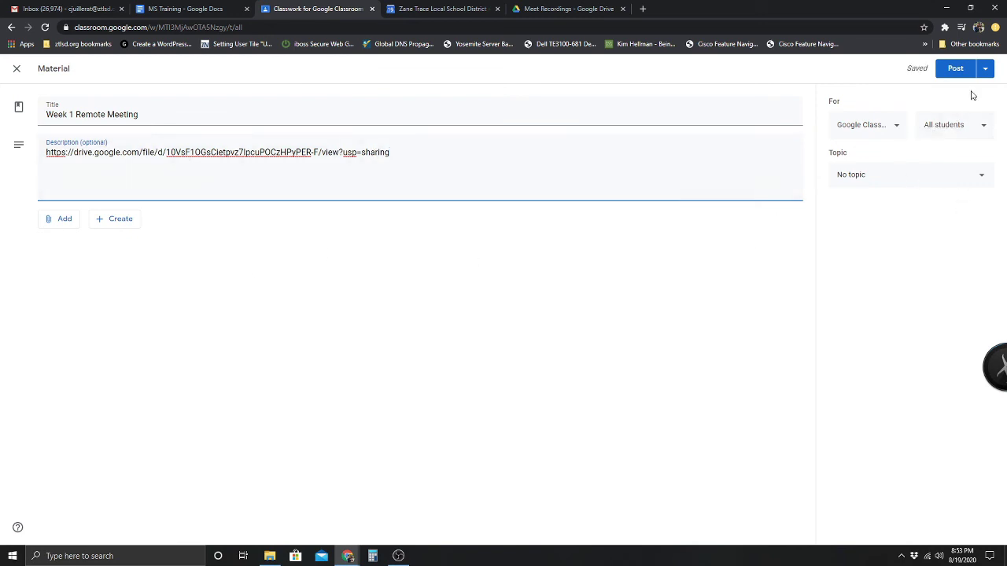
- Assign the material to the Weekly Remote Meetings topic, post it, and expand the post to show its link
left_click(865, 177)
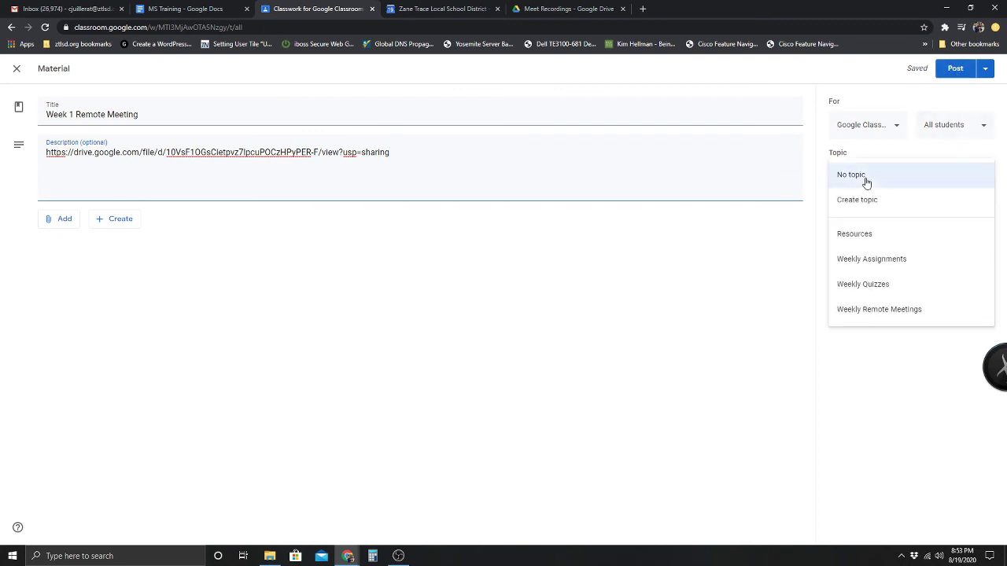
left_click(867, 309)
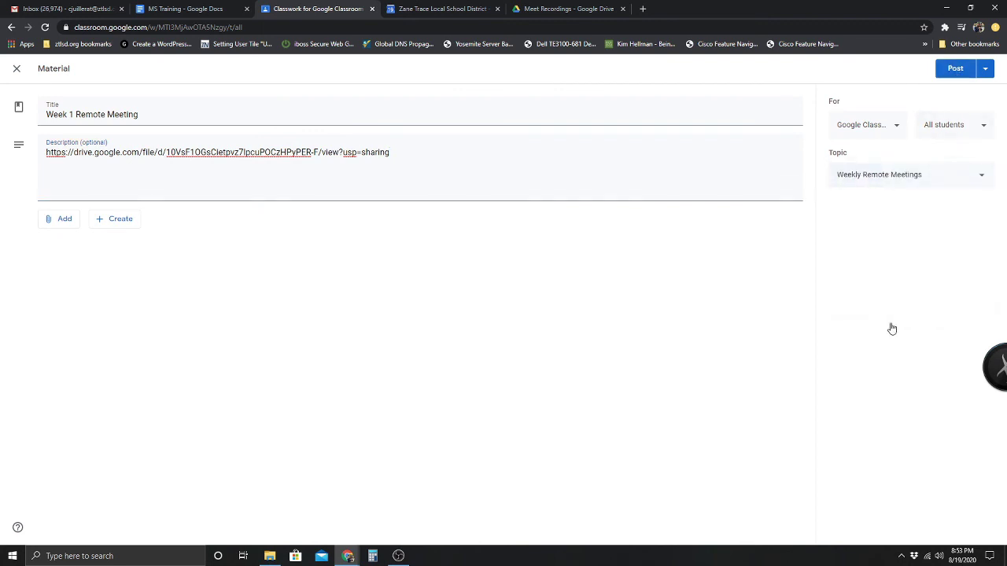
left_click(955, 69)
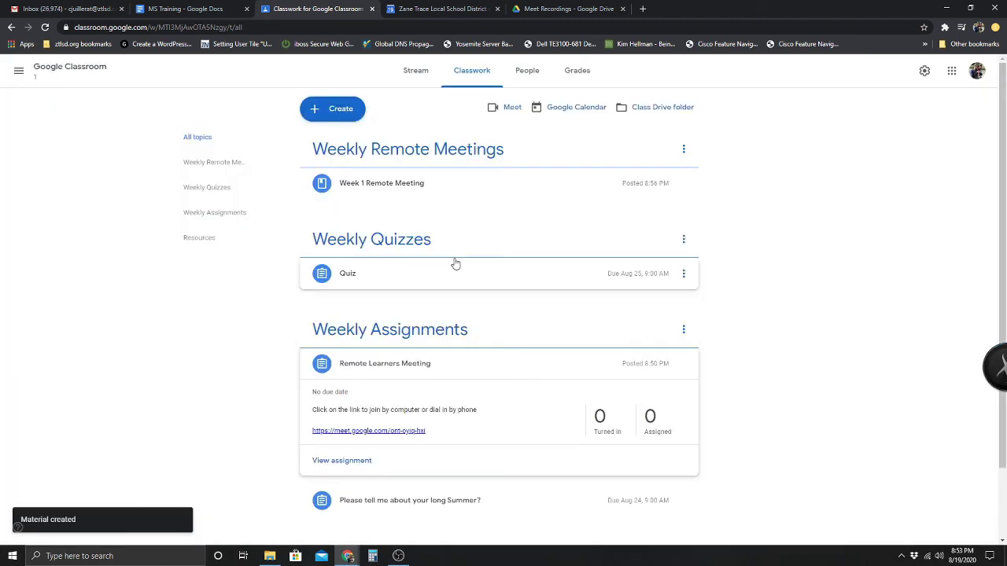
left_click(560, 198)
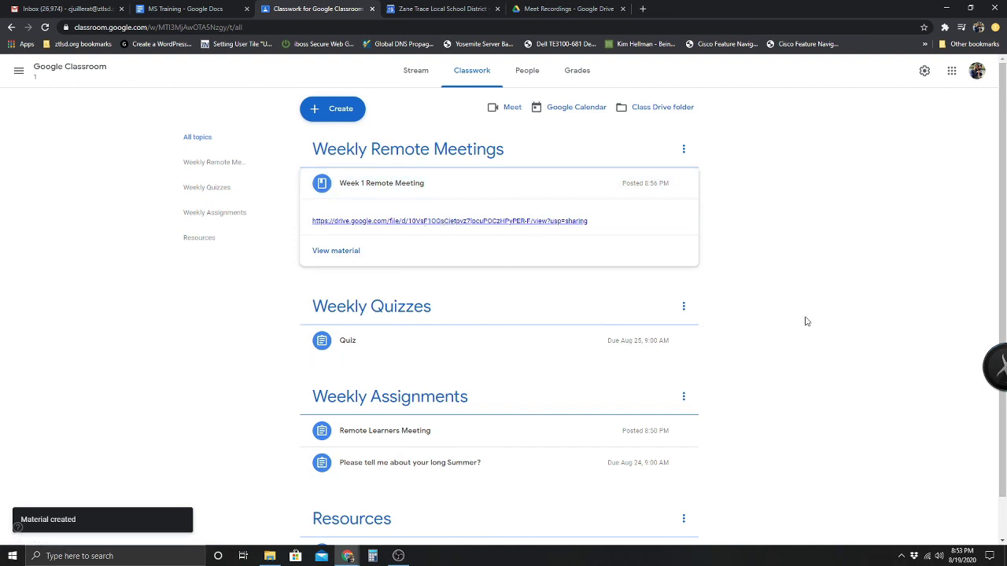
- Switch to the MS Training document in Google Docs
left_click(203, 8)
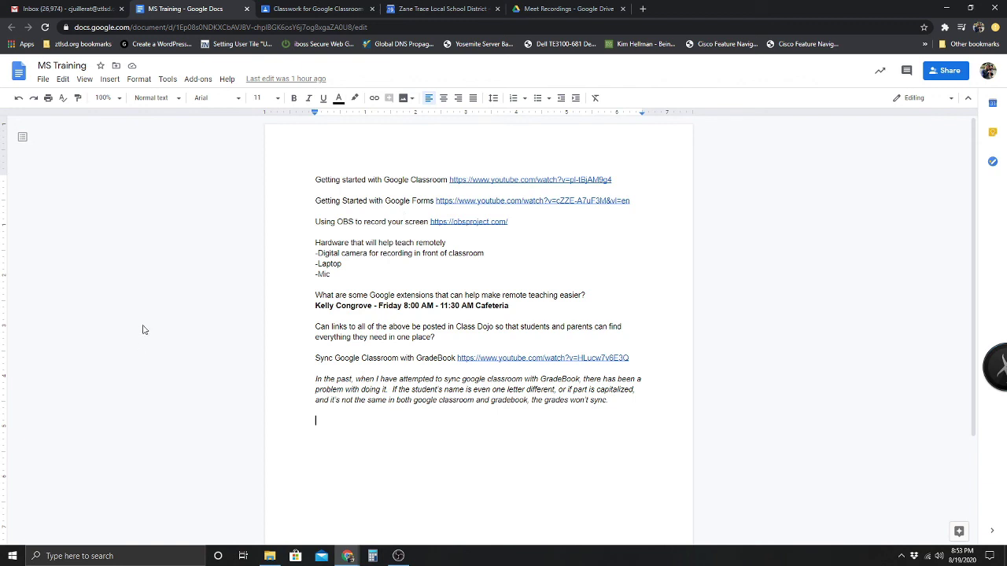
- View the OBS Project website linked in the document, close it, and switch to the OBS window
left_click(486, 221)
left_click(496, 236)
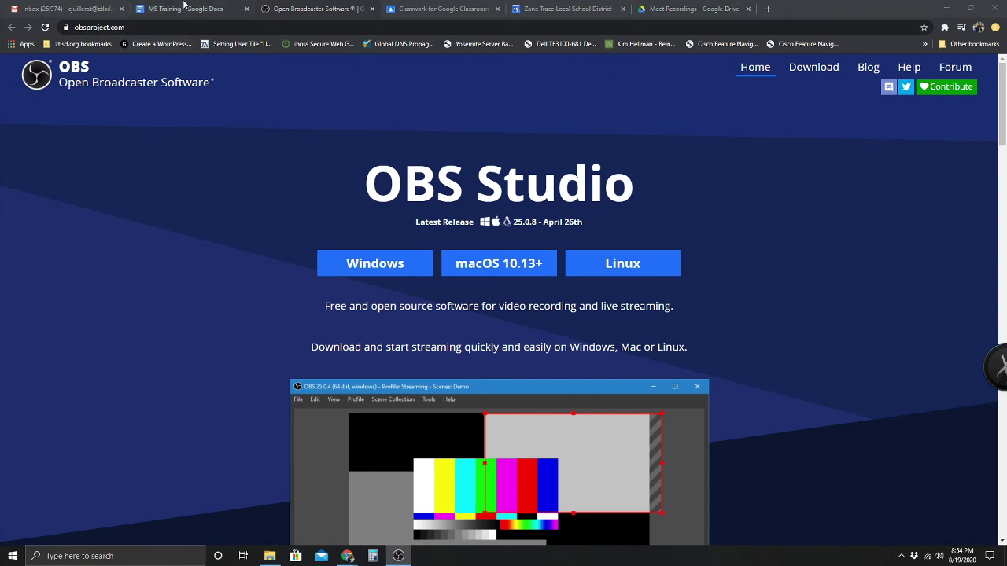
left_click(372, 10)
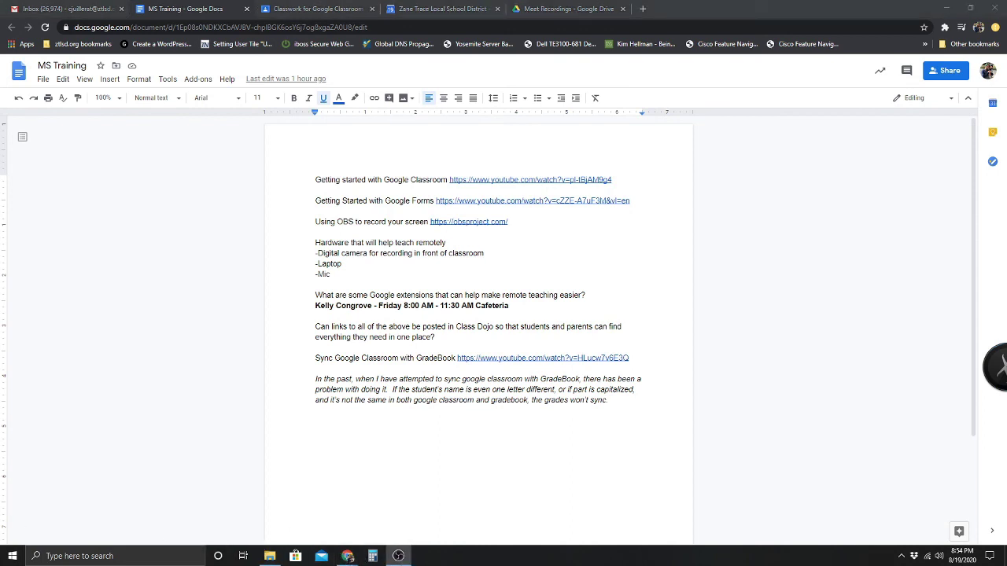
left_click(398, 556)
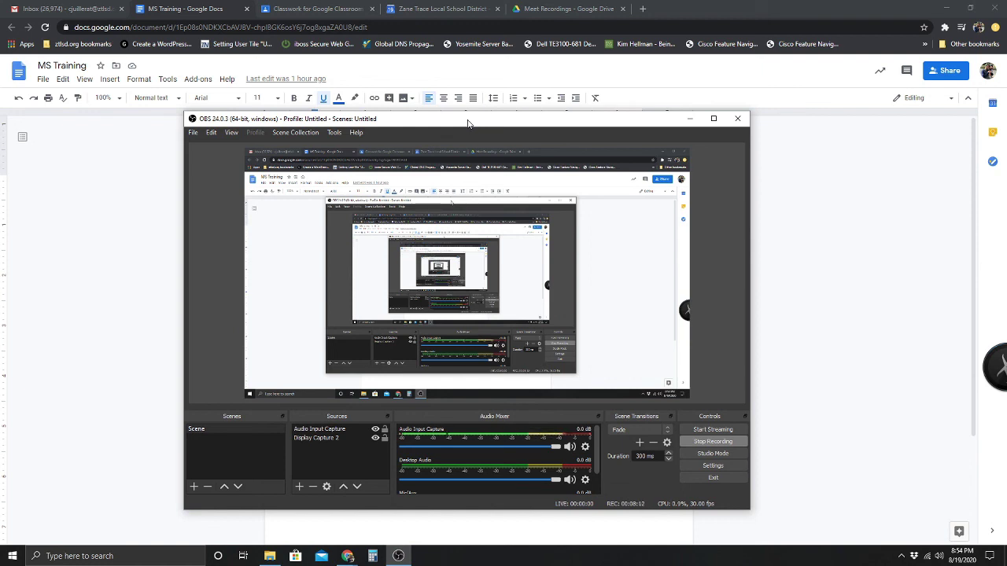
left_click(331, 437)
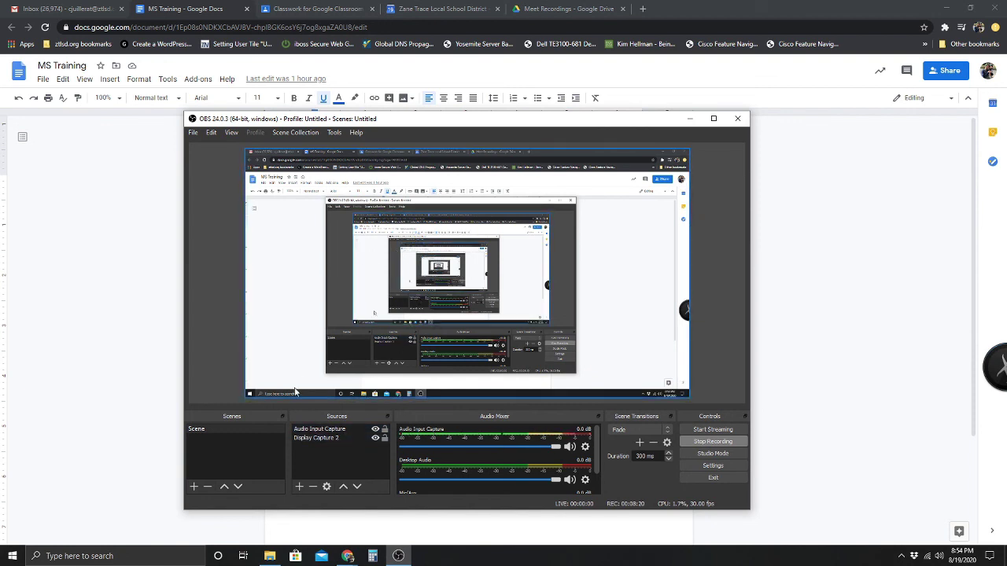
- Add a new Audio Input Capture source to the scene and check its available microphone devices
left_click(303, 486)
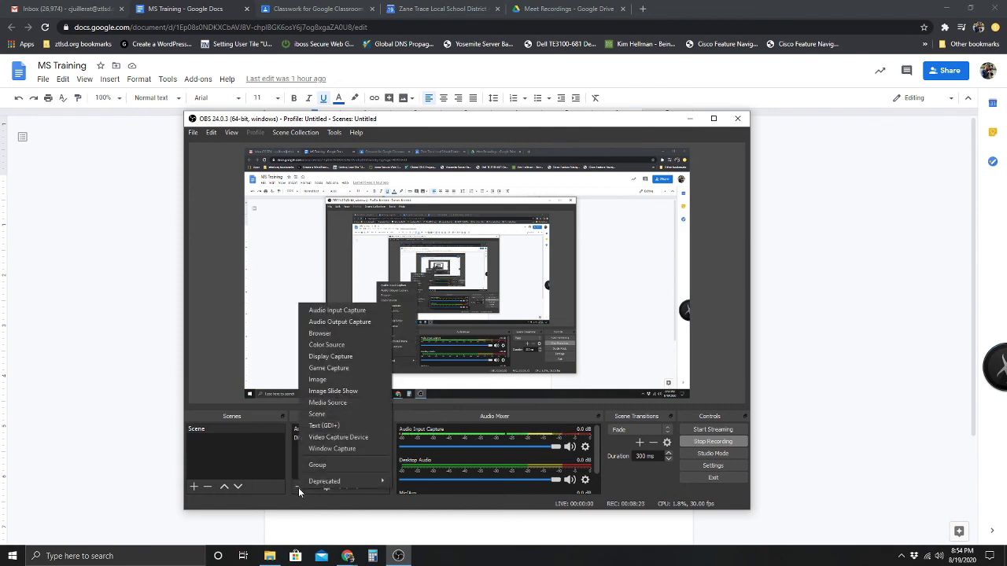
left_click(349, 313)
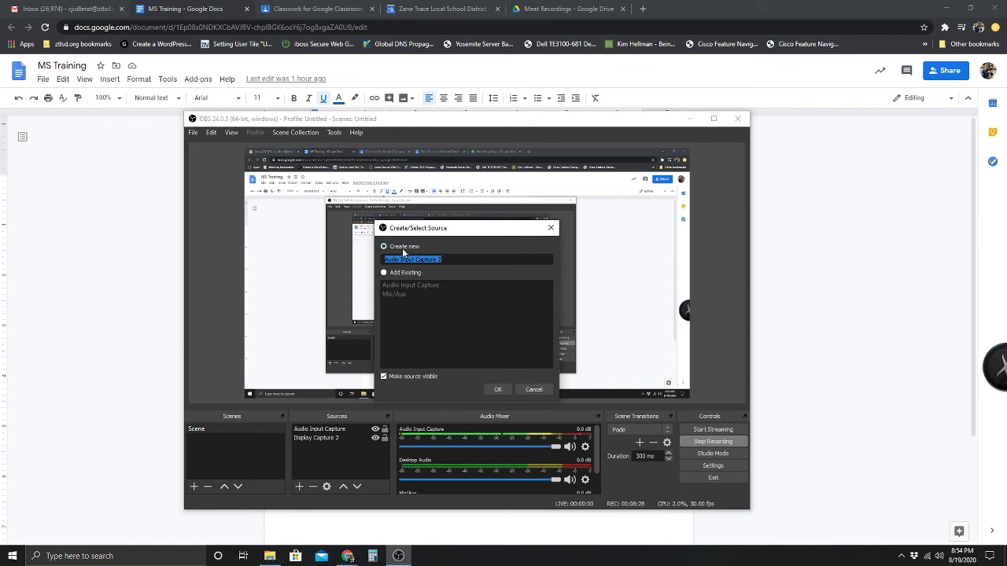
left_click(500, 389)
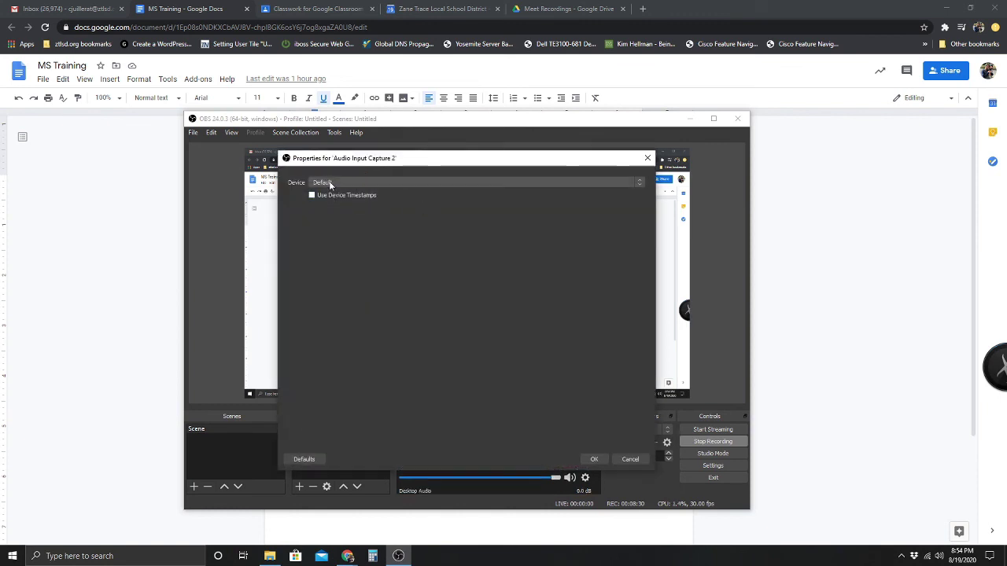
left_click(331, 182)
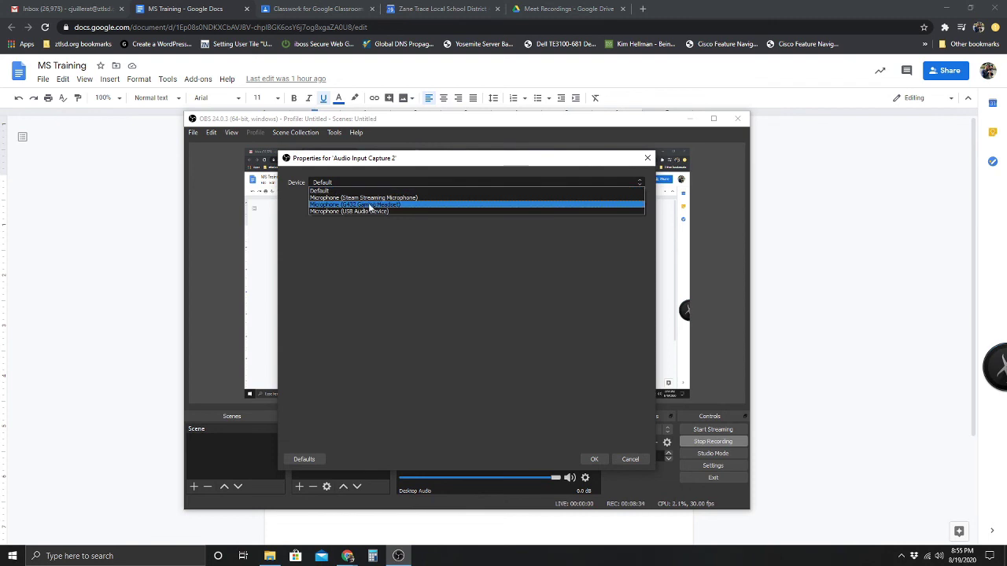
left_click(621, 459)
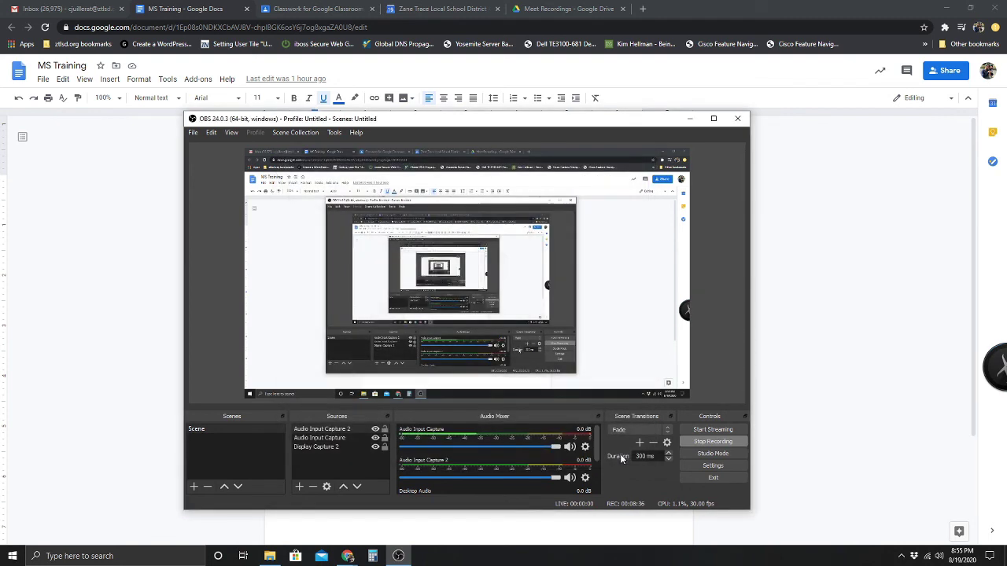
- Remove the newly added second audio input source from the scene
right_click(340, 431)
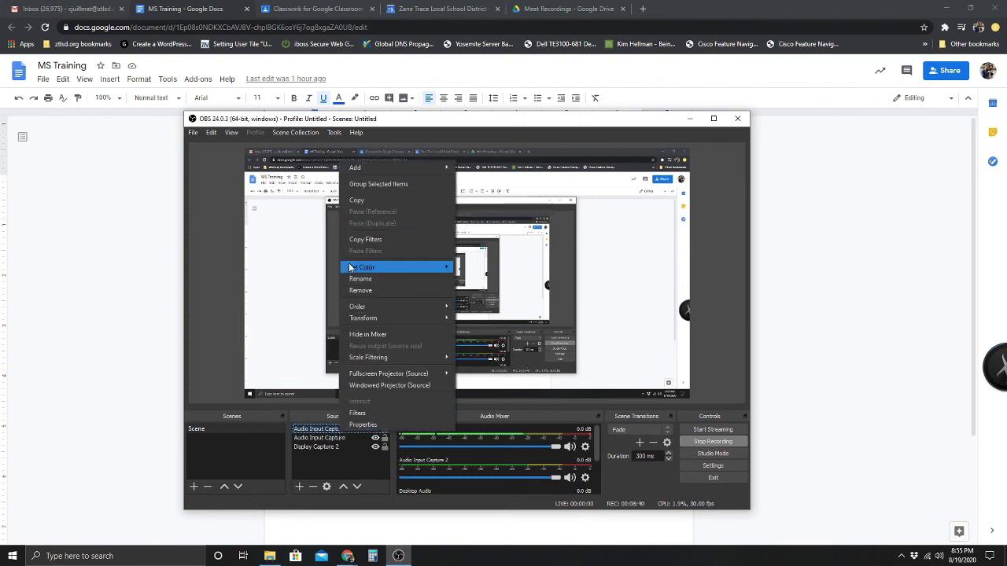
left_click(360, 290)
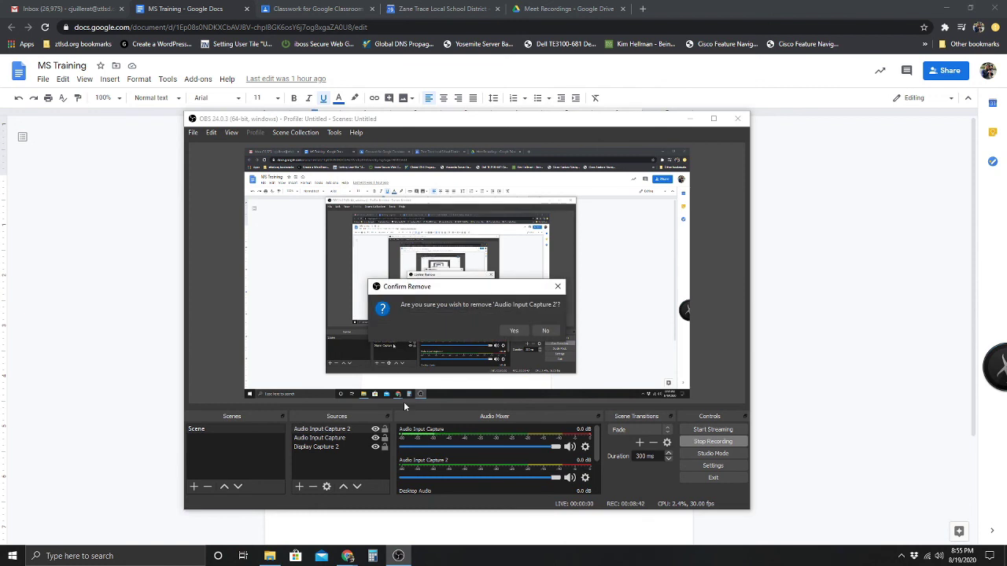
left_click(515, 331)
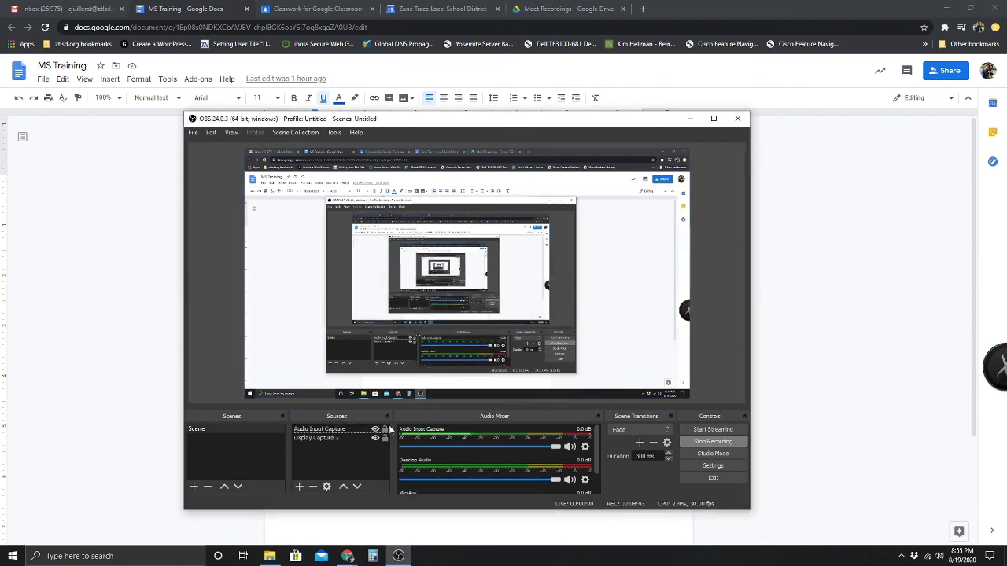
- Add a new Display Capture source to the scene, using Display 1: 1920x1080 @ 0,0
left_click(327, 437)
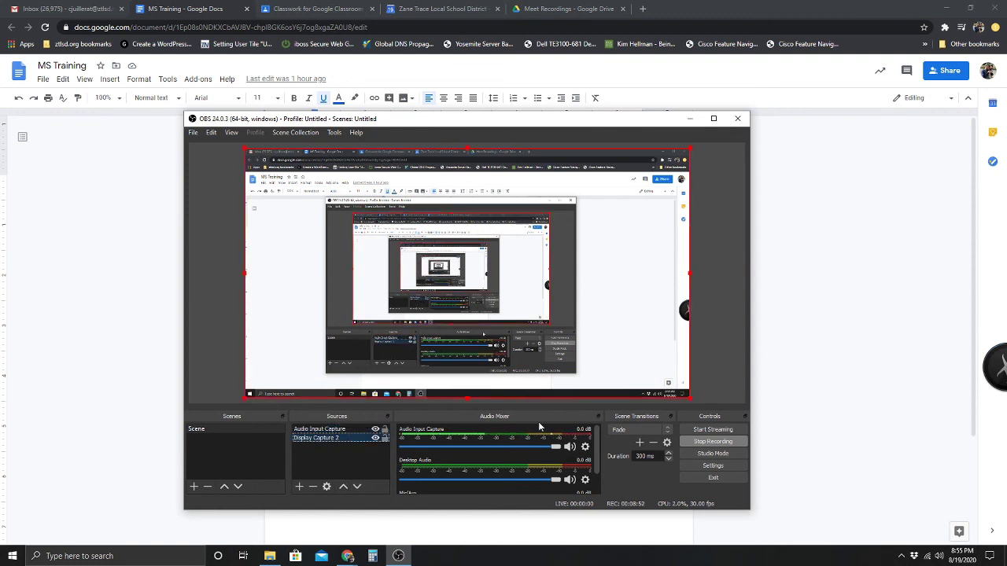
left_click(300, 487)
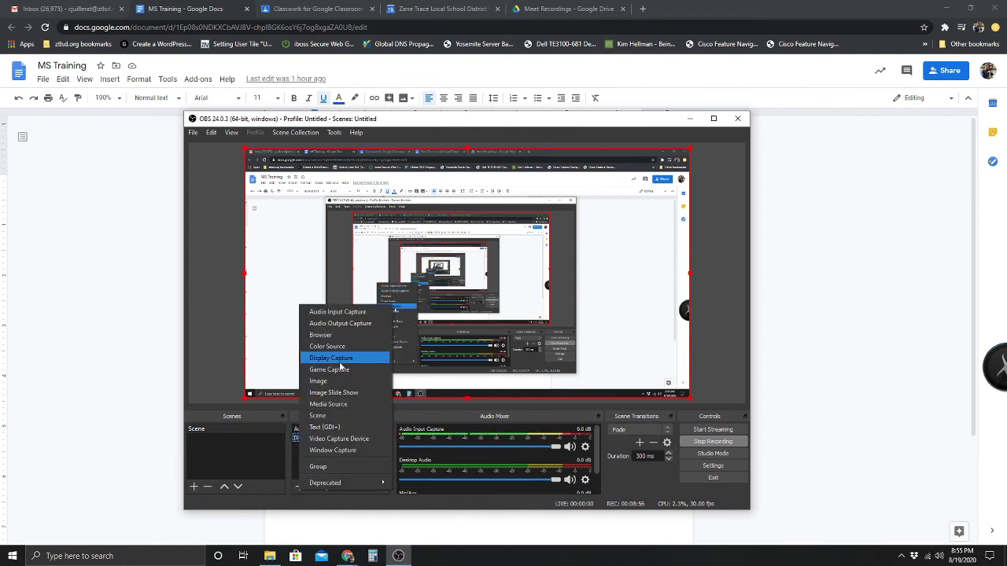
left_click(334, 357)
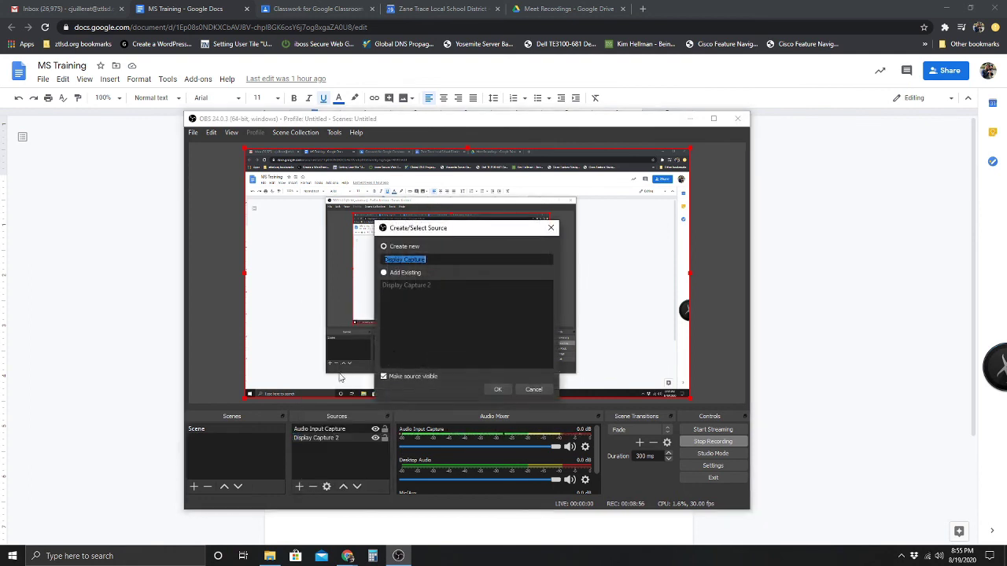
left_click(499, 389)
left_click(364, 383)
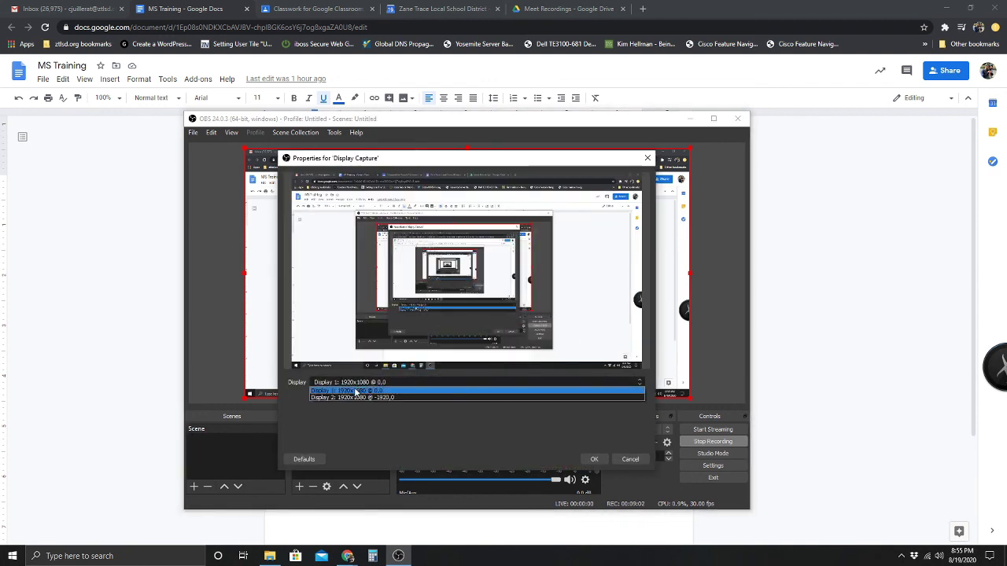
left_click(352, 391)
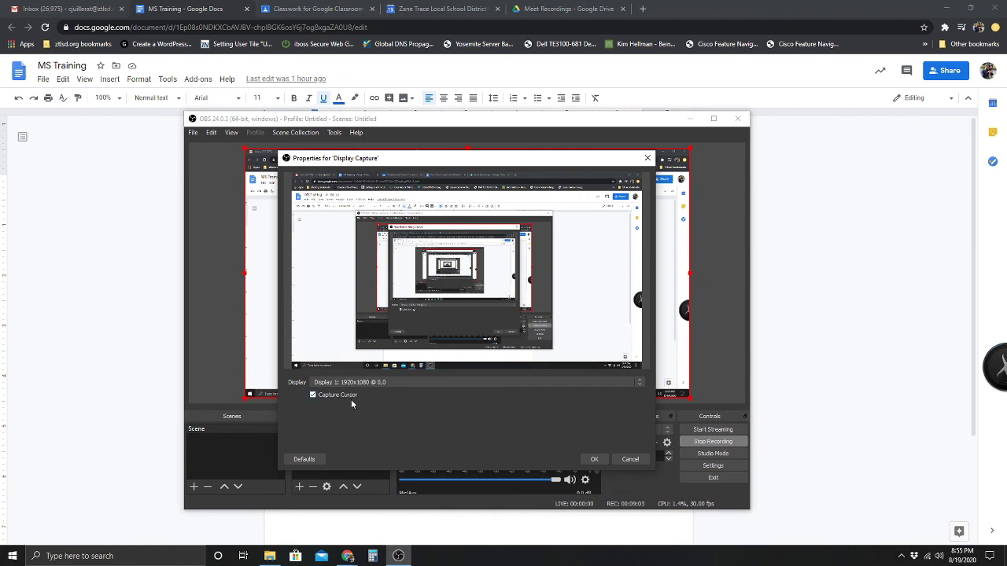
left_click(595, 460)
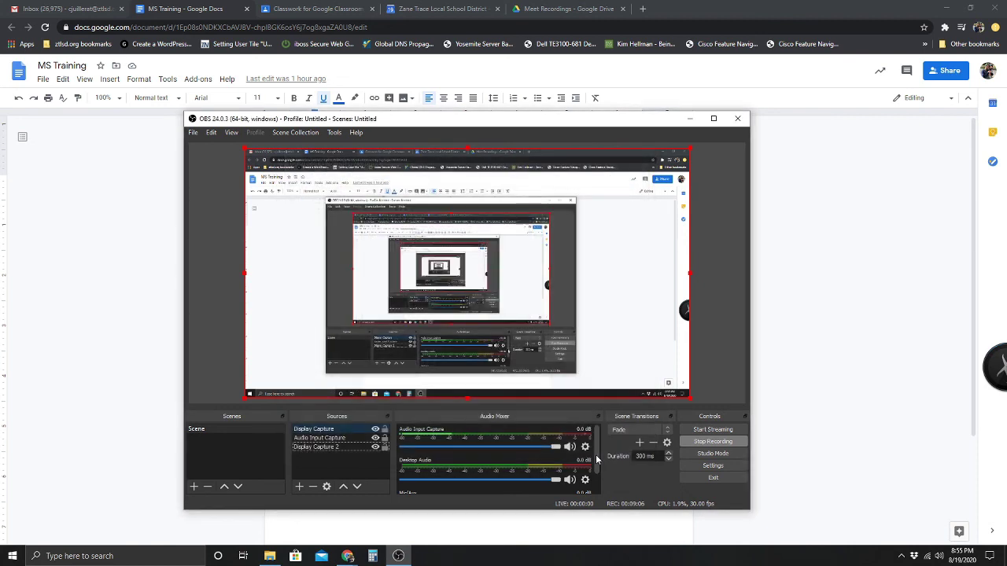
- Review the new Display Capture source's properties, close them without changes, and minimize OBS
left_click(338, 430)
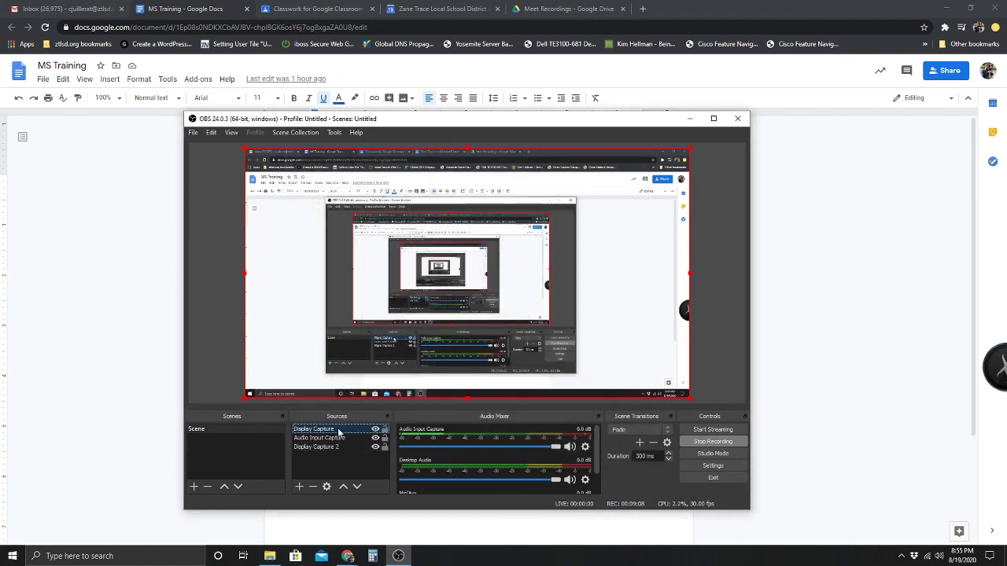
left_click(322, 445)
double_click(323, 431)
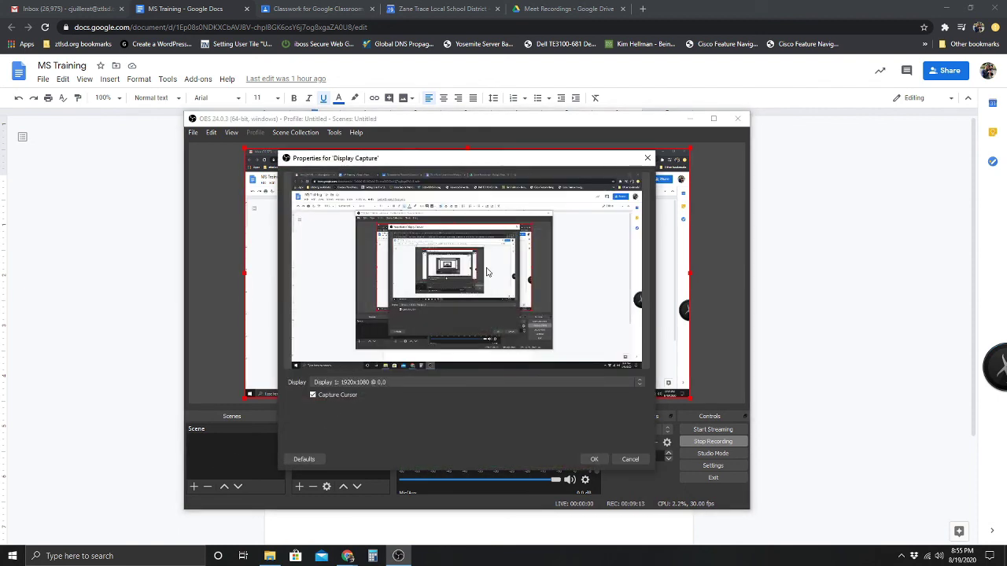
left_click(647, 158)
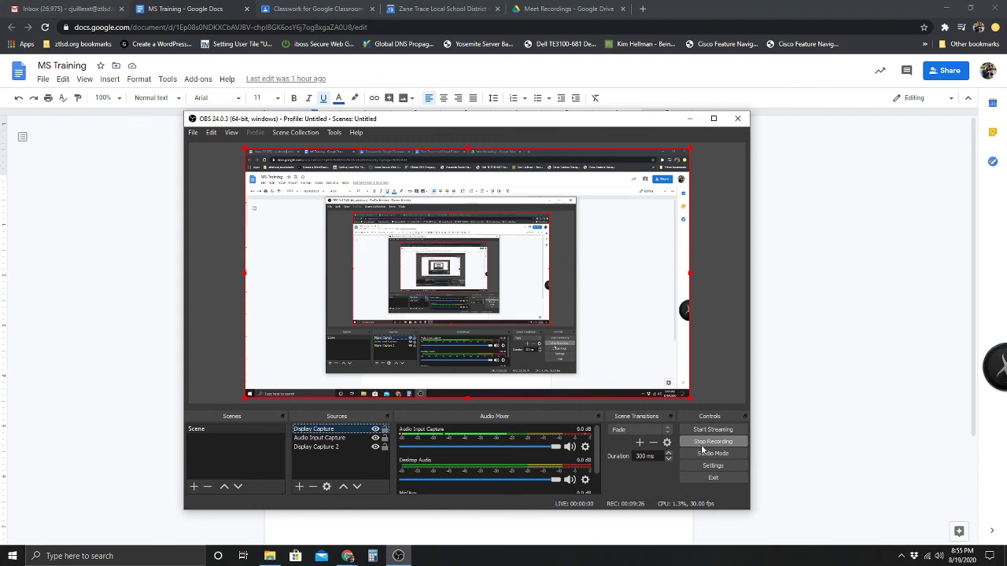
left_click(693, 120)
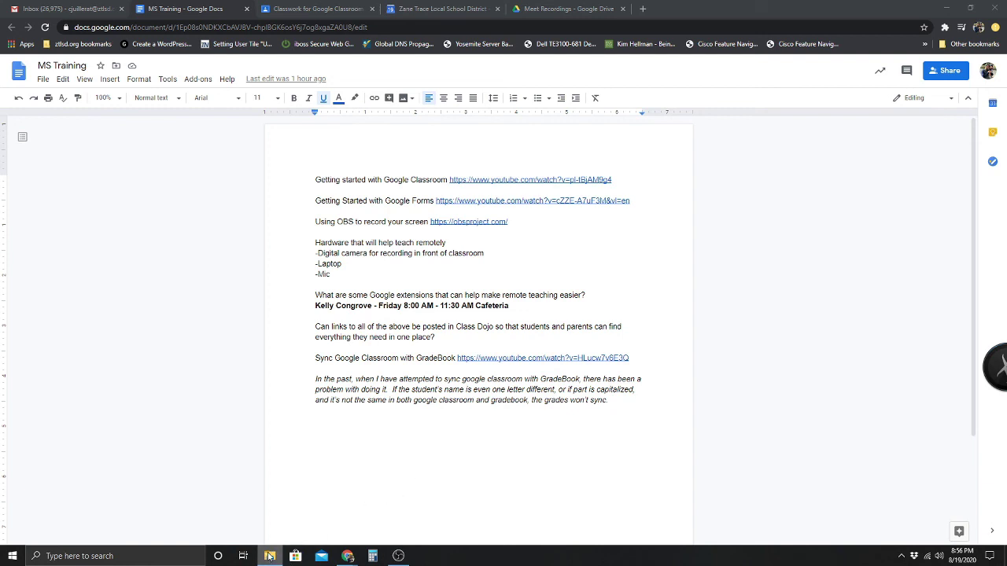
- Examine the saved recordings in the Videos folder in File Explorer, and close the window
left_click(347, 556)
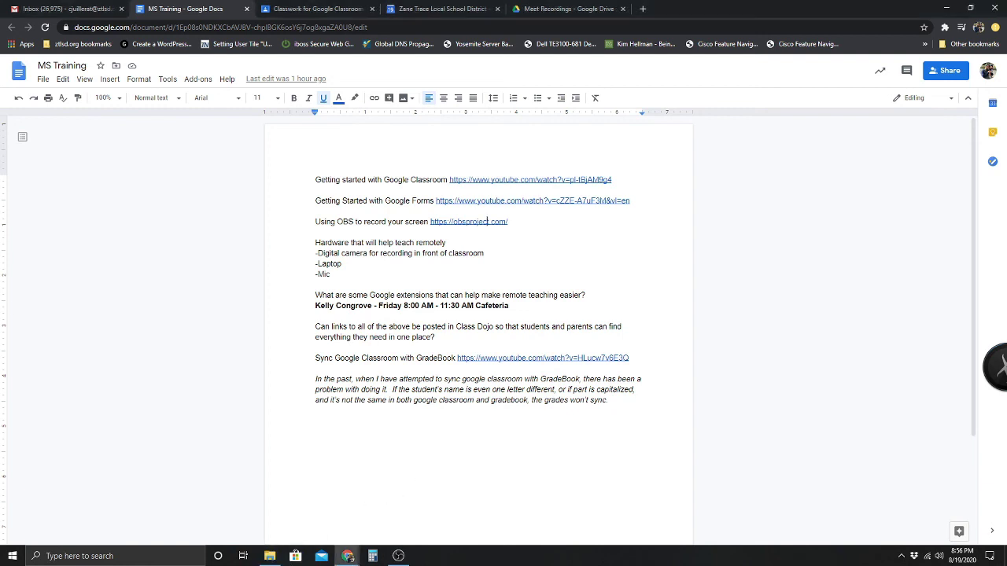
left_click(269, 556)
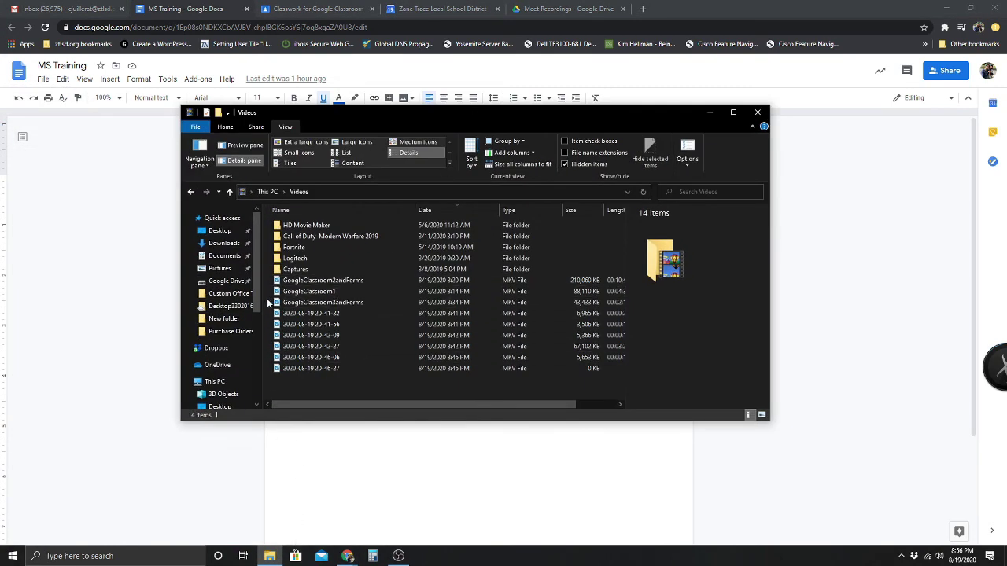
scroll(251, 271, "down", 3)
scroll(251, 272, "up", 3)
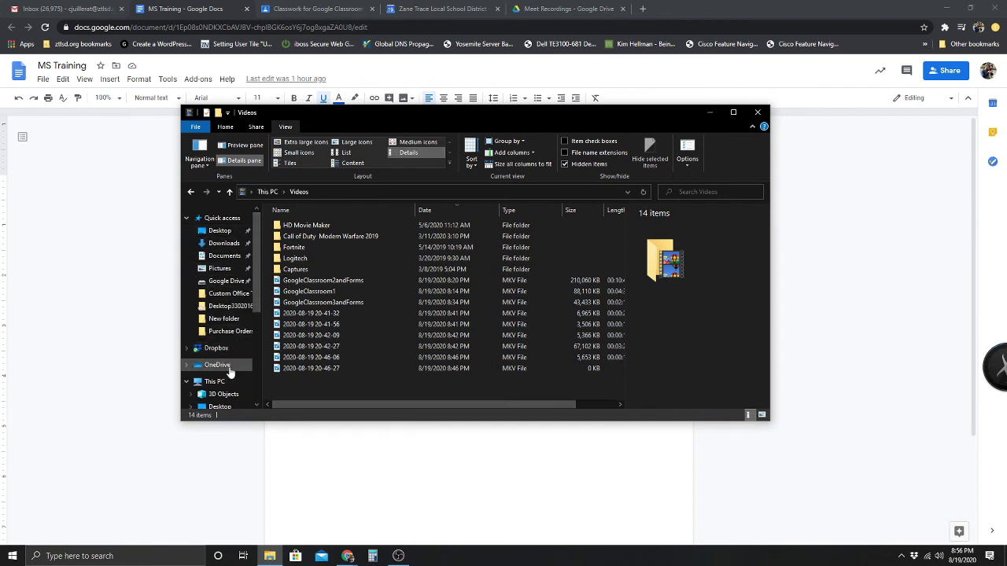
scroll(216, 323, "down", 3)
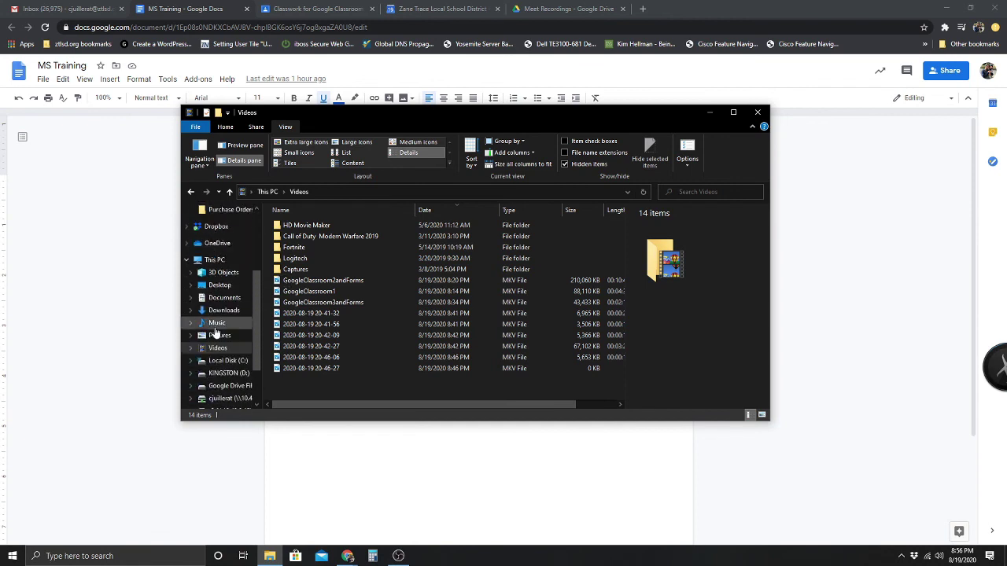
left_click(217, 348)
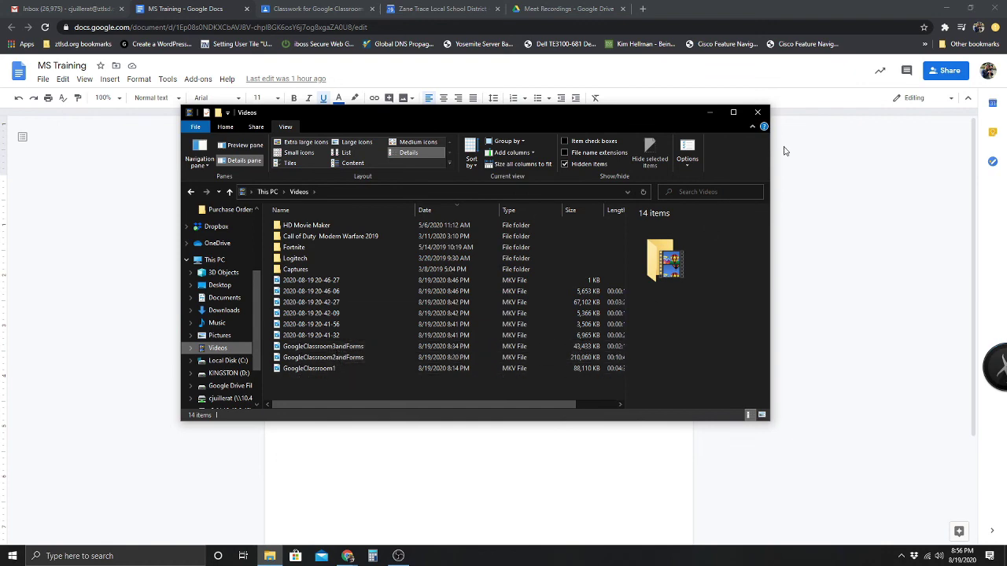
left_click(766, 114)
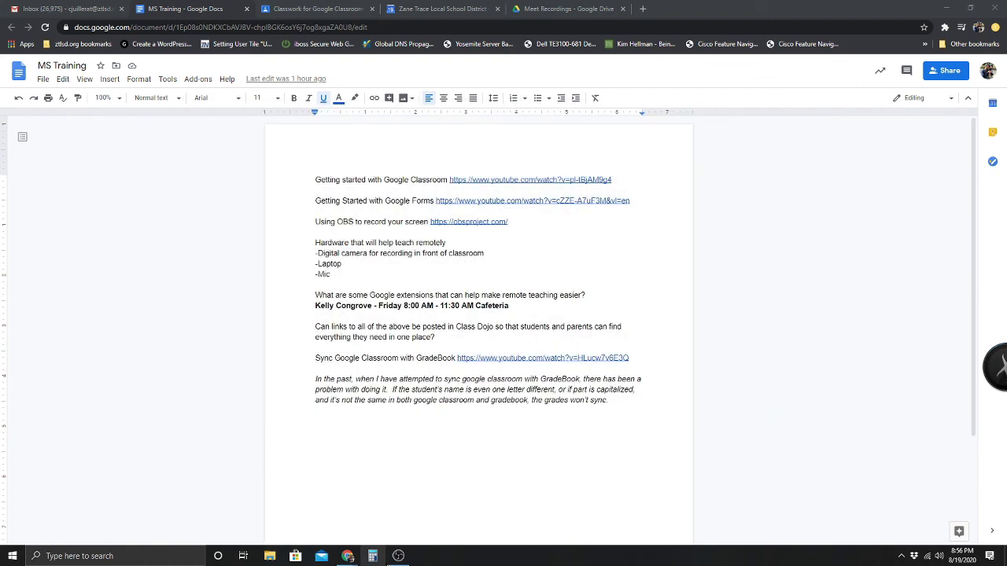
- Show the OBS recording controls once more, and return to the classwork in Google Classroom
left_click(393, 559)
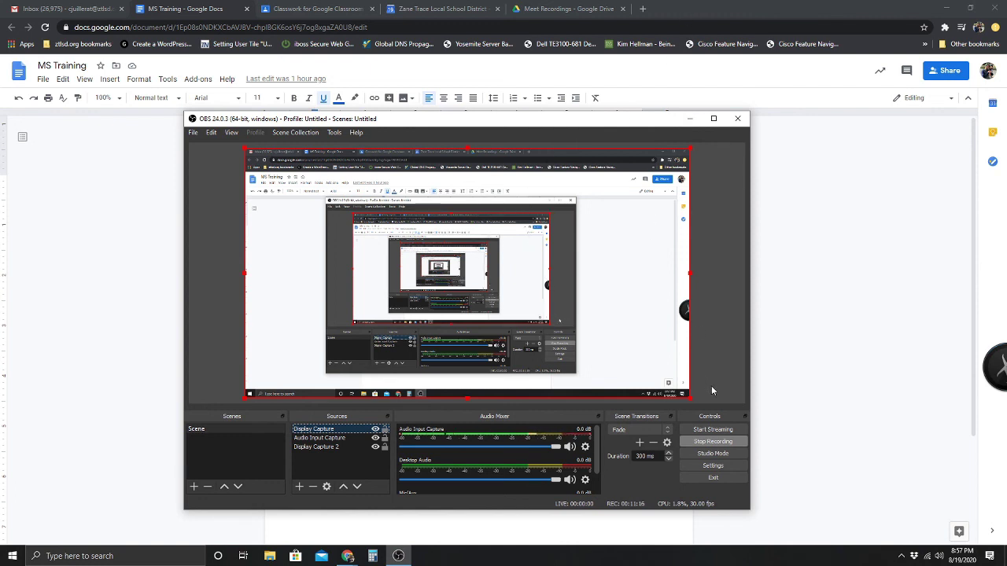
left_click(690, 118)
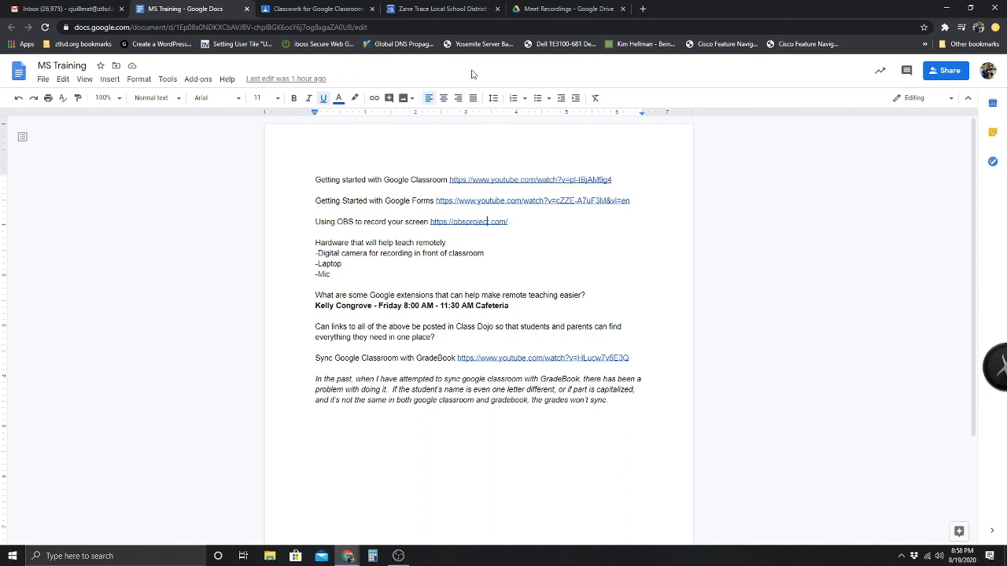
left_click(368, 7)
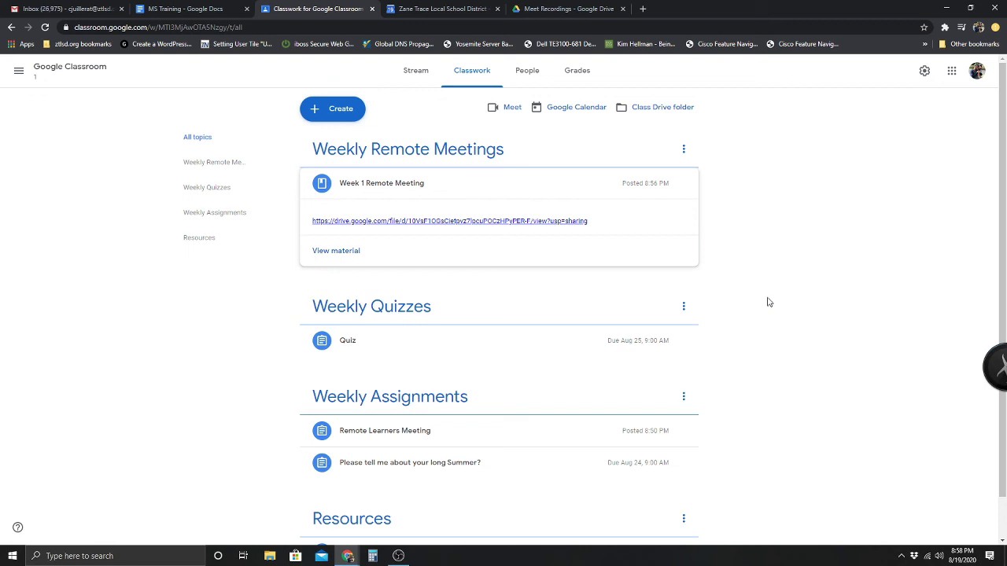
- View the class's People and Grades pages, and return to its Stream
left_click(525, 72)
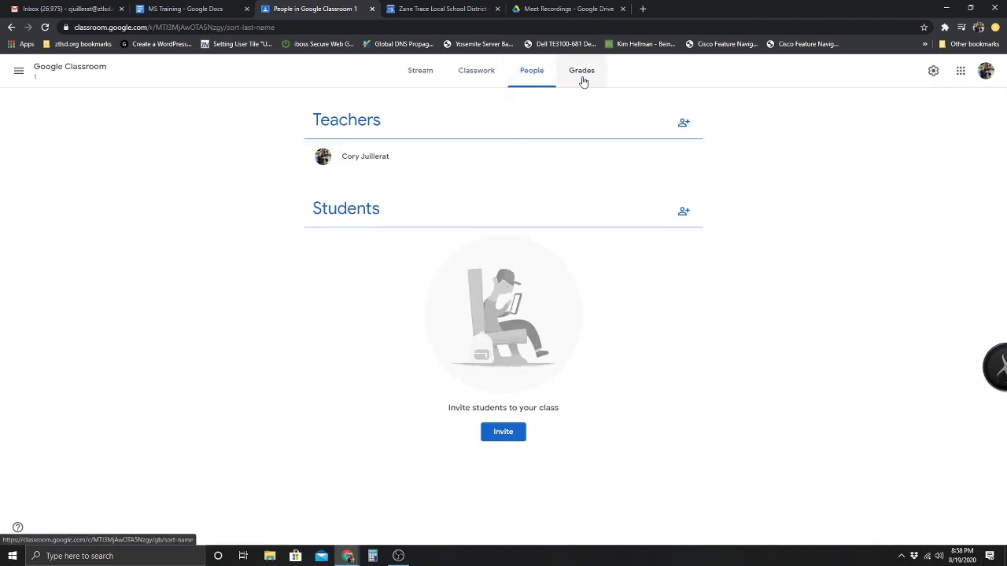
left_click(582, 78)
left_click(427, 74)
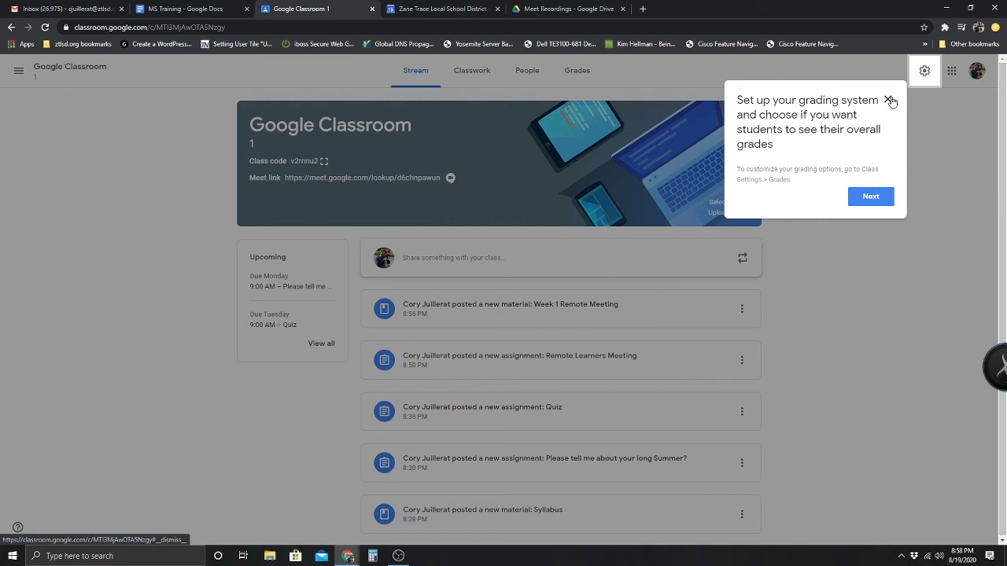
- Dismiss the grading system tip, open the class settings, and review them from Class Details down to Grading
left_click(877, 198)
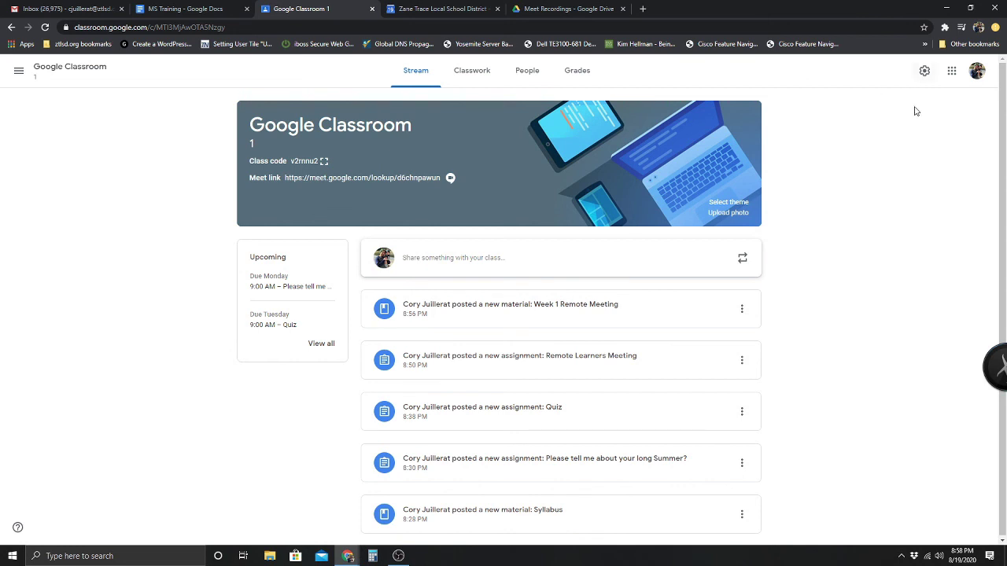
left_click(924, 72)
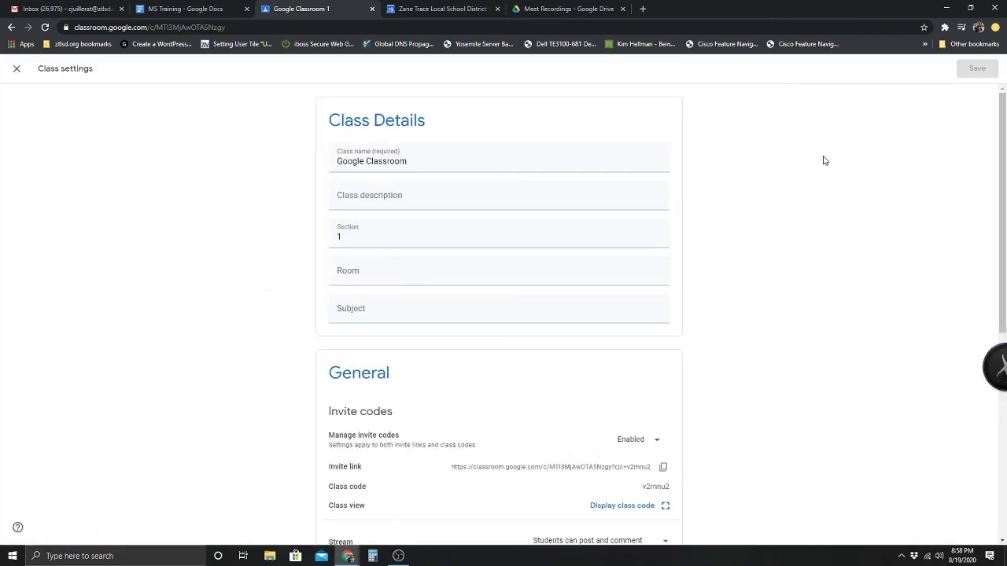
scroll(657, 307, "down", 3)
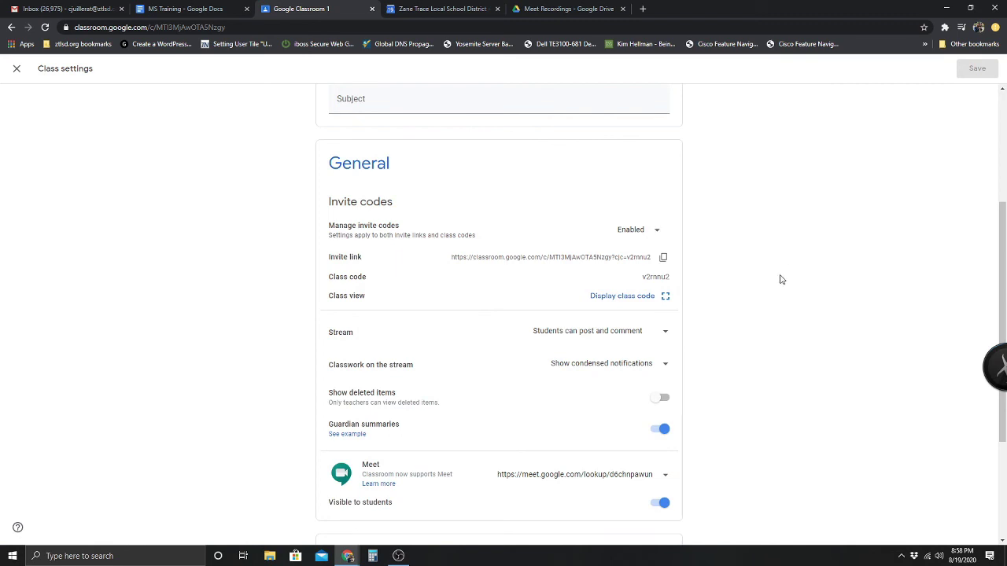
scroll(746, 358, "down", 3)
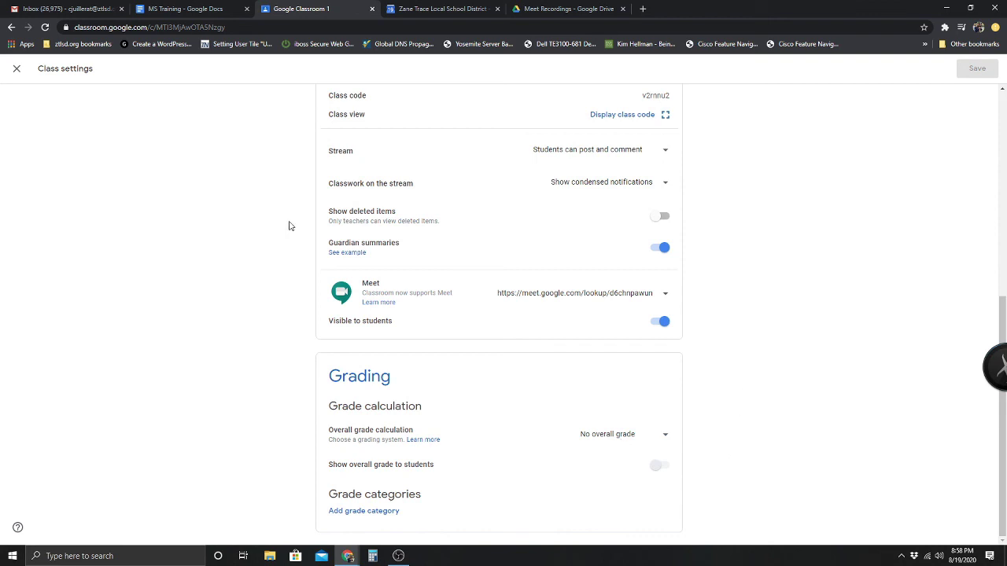
- View the example for Guardian summaries, glance at the MS Training document, and return to the class settings
left_click(347, 253)
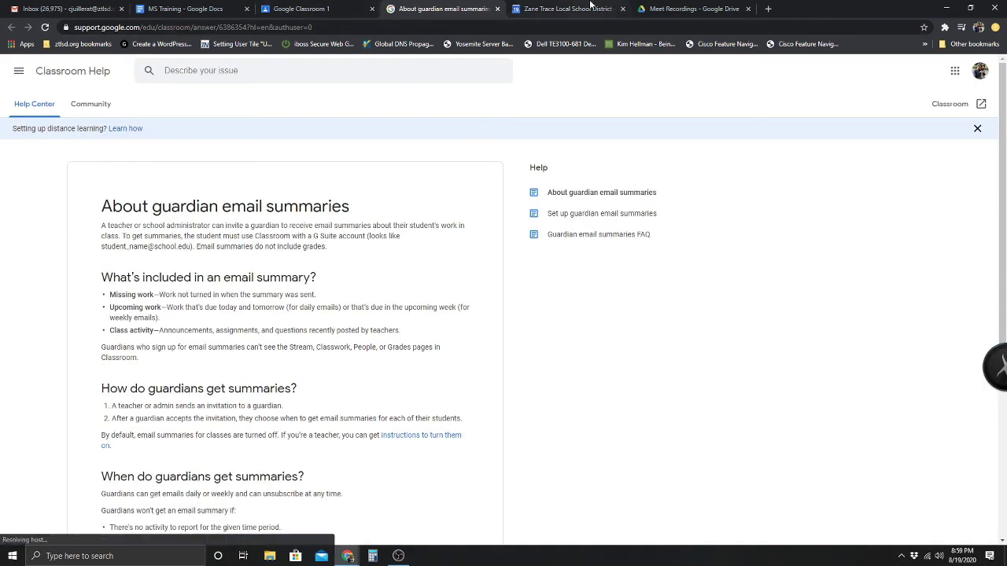
left_click(186, 8)
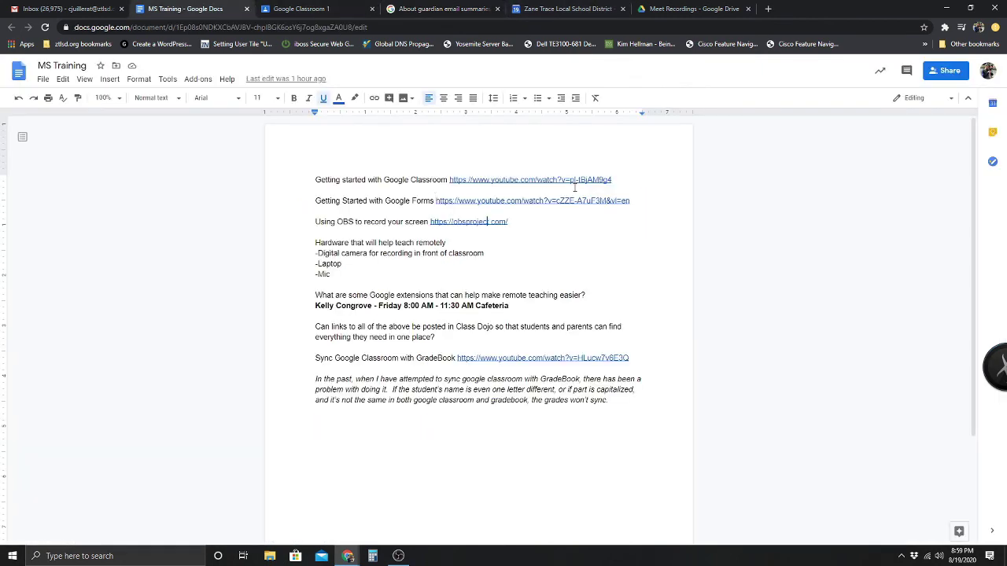
left_click(448, 11)
left_click(324, 8)
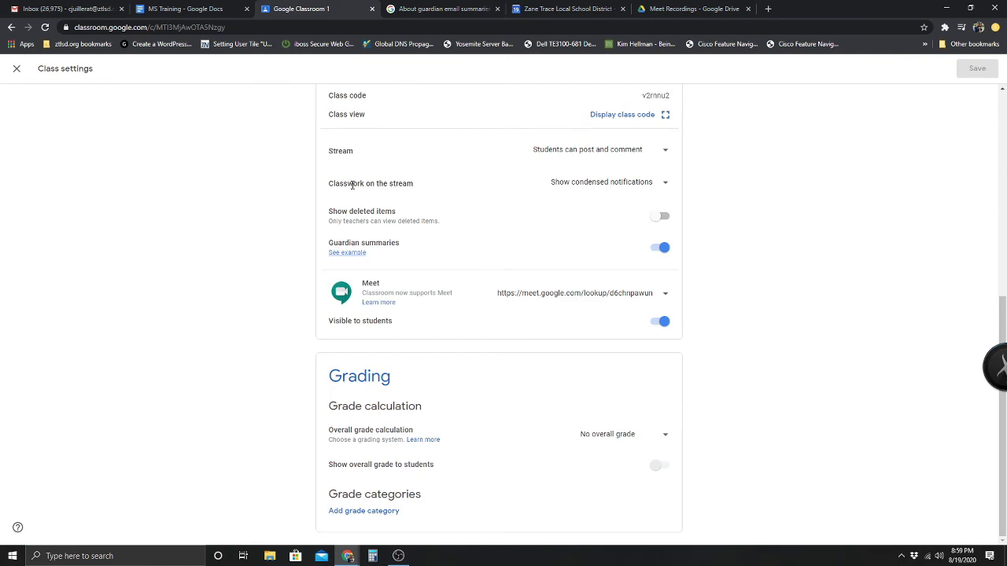
- Look over the General and Grading settings again, and close the class settings without changes
scroll(409, 249, "up", 1)
scroll(418, 332, "up", 1)
scroll(440, 414, "down", 2)
left_click(17, 70)
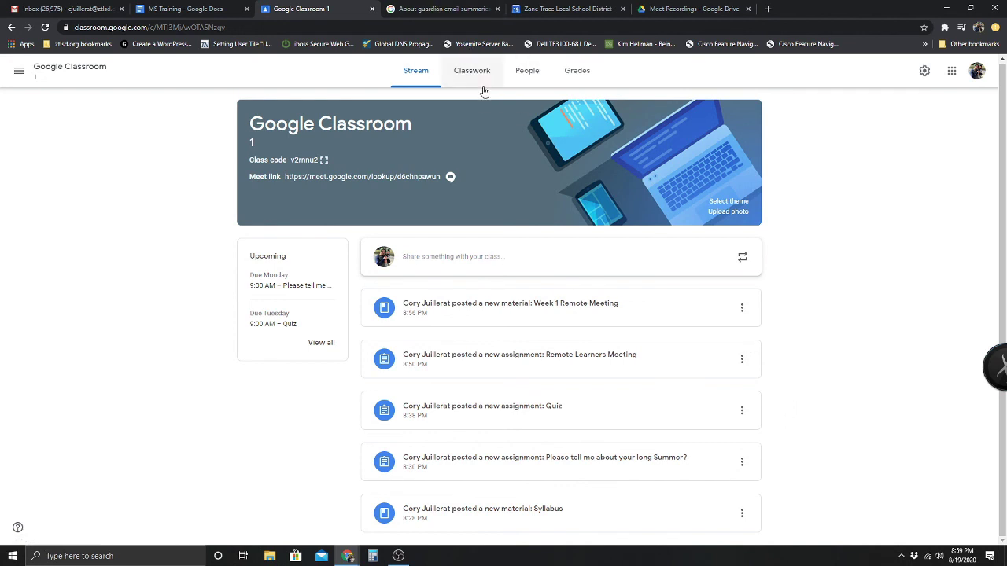
- Return to the MS Training document in Google Docs, and bring up the OBS window with its recording controls
left_click(94, 8)
left_click(185, 8)
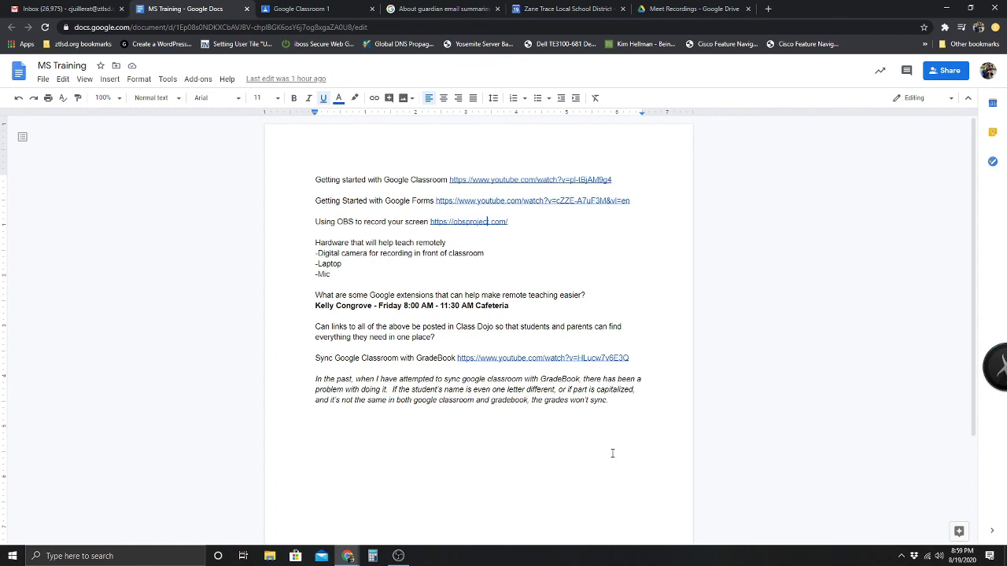
left_click(398, 556)
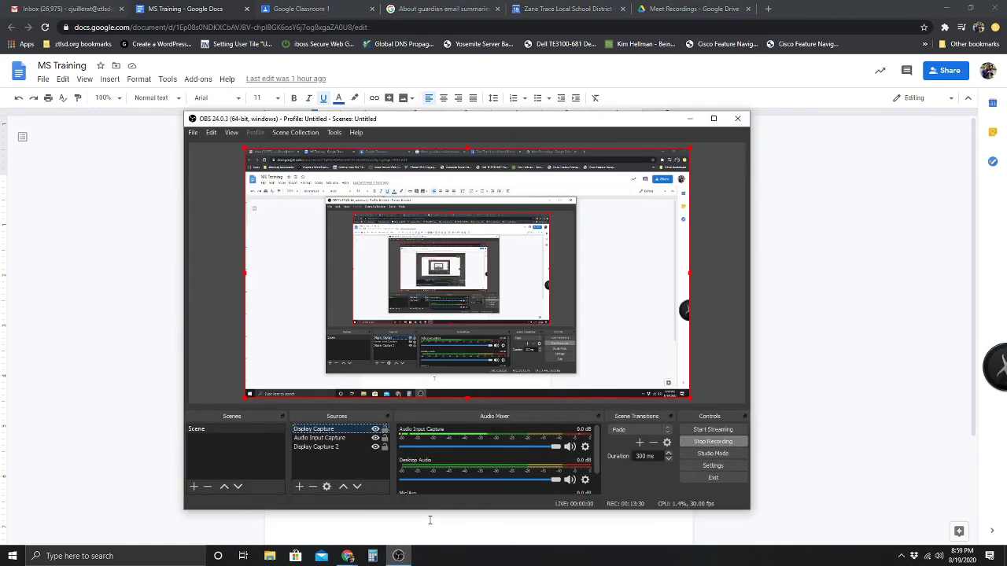